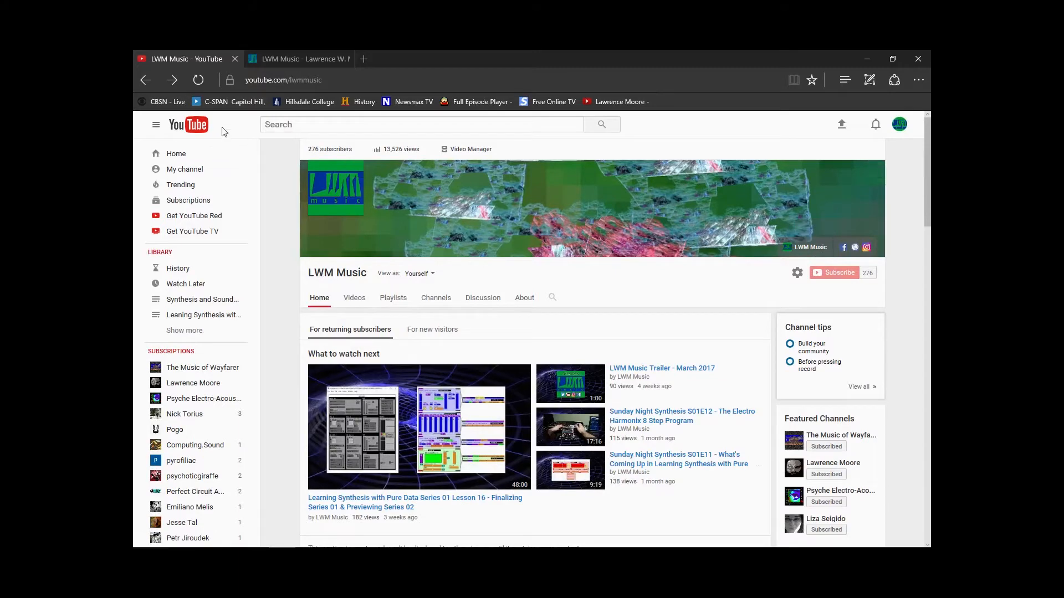
- Enter the LWM Music site, open the Learning Synthesis with Pure Data Series 2 page, and view the Lesson 01 section
{"action": "left_click", "coordinate": [299, 59]}
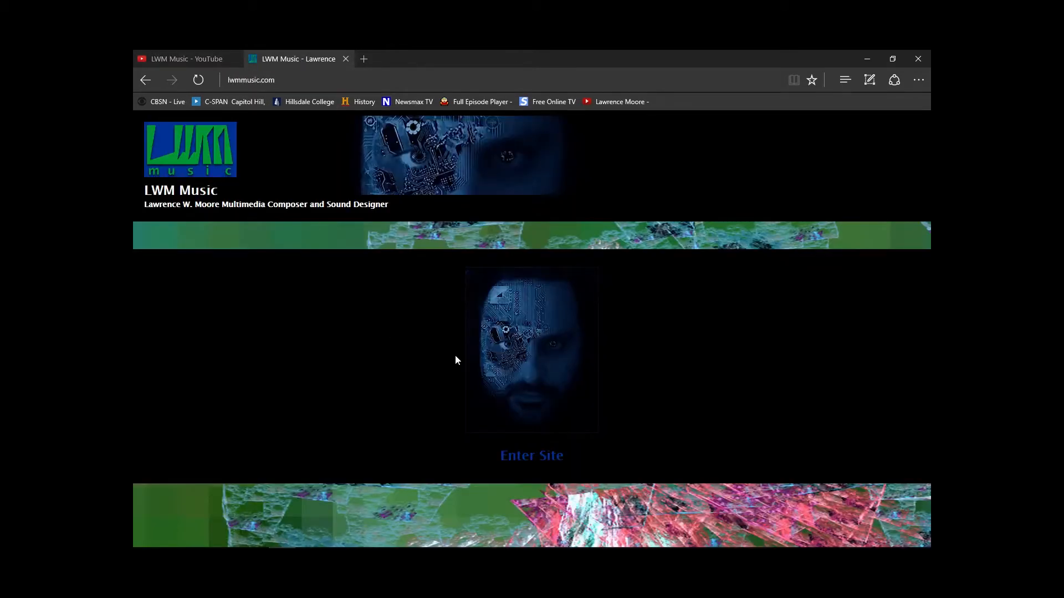
{"action": "left_click", "coordinate": [543, 376]}
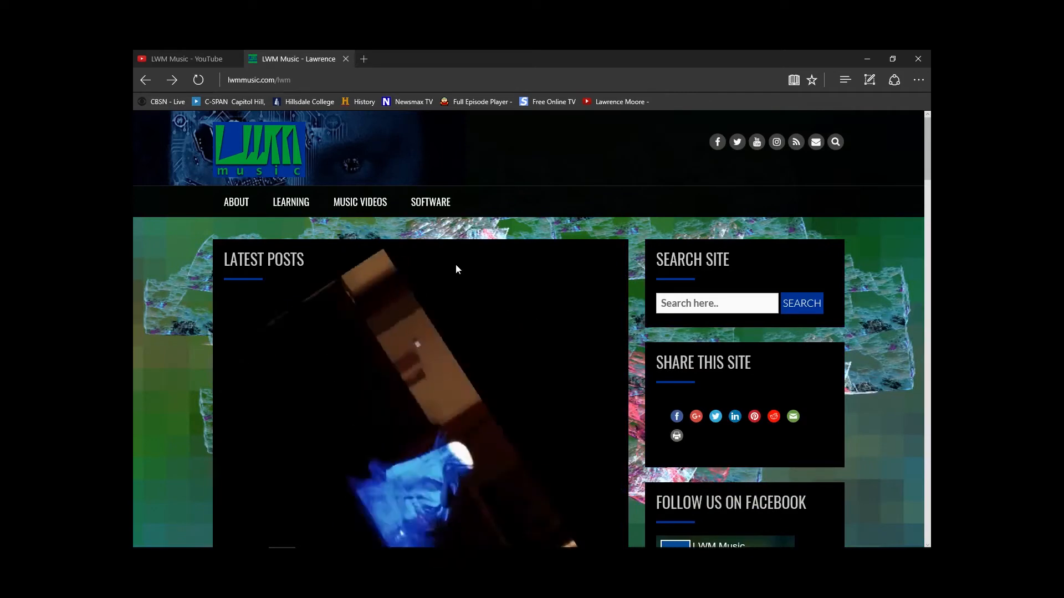
{"action": "mouse_move", "coordinate": [277, 207]}
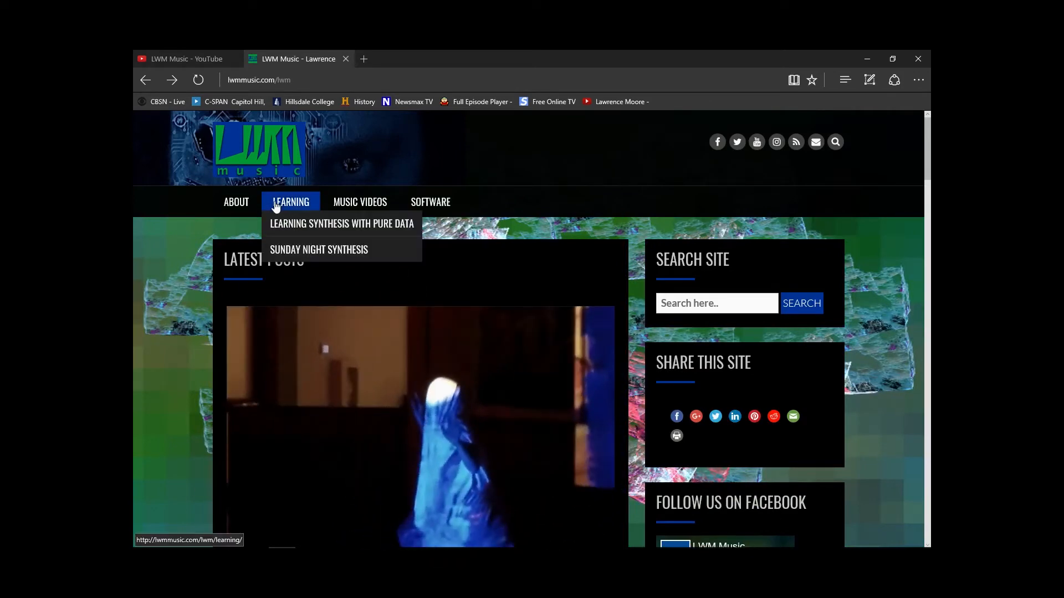
{"action": "mouse_move", "coordinate": [280, 231]}
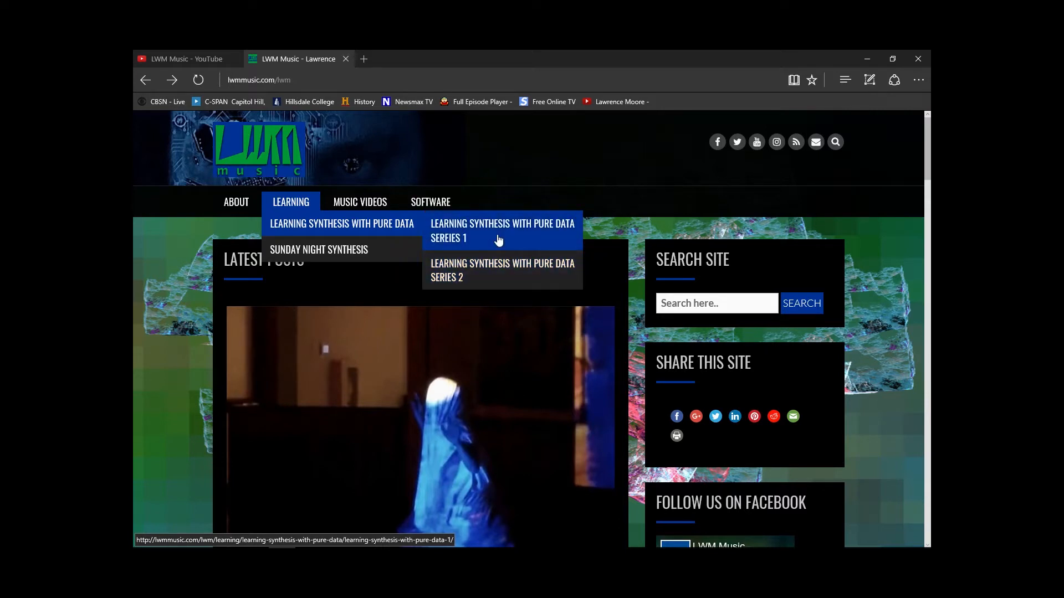
{"action": "left_click", "coordinate": [502, 281]}
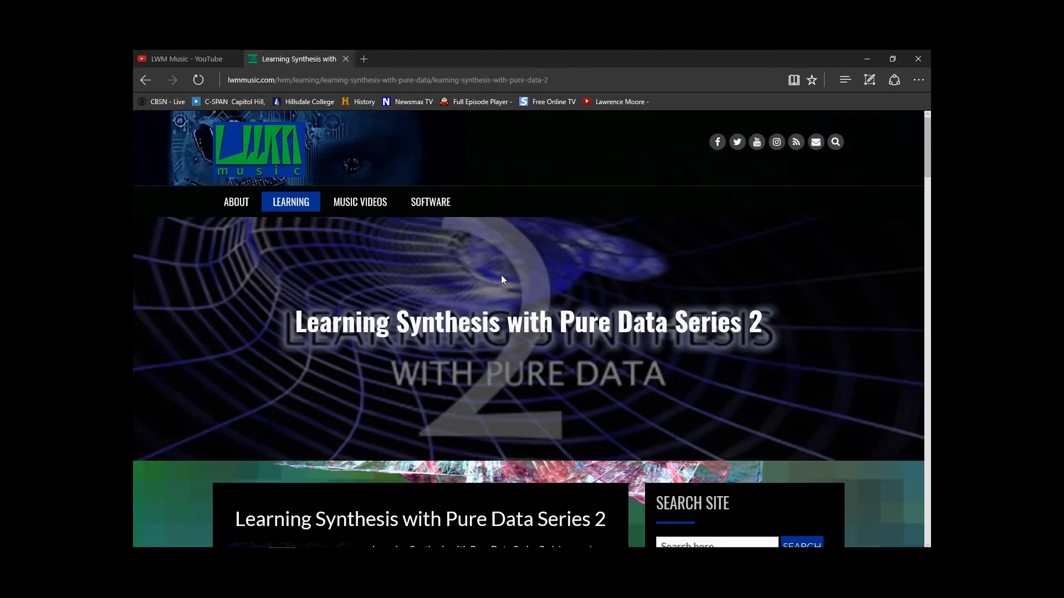
{"action": "scroll", "coordinate": [501, 275], "scroll_direction": "down", "scroll_amount": 8}
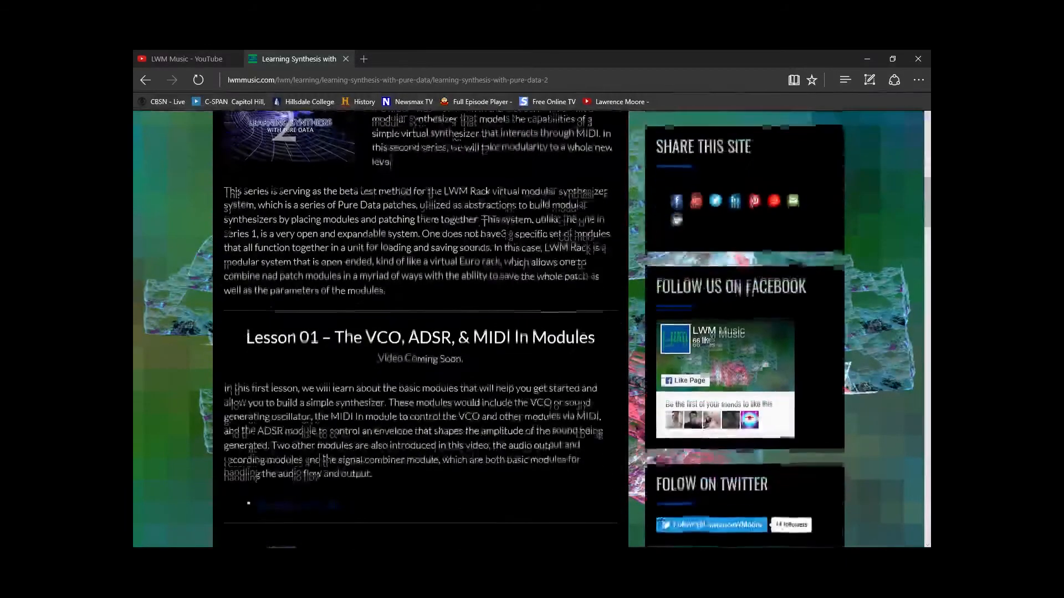
{"action": "scroll", "coordinate": [501, 276], "scroll_direction": "down", "scroll_amount": 1}
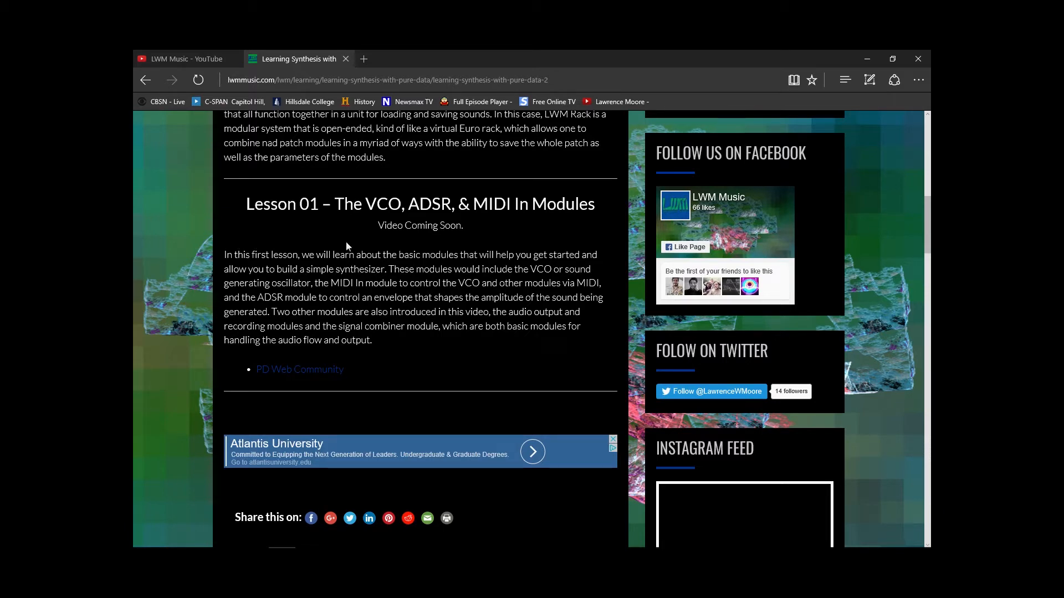
- Minimize the browser and bring up the lesson_01 folder window near the middle of the desktop
{"action": "left_click", "coordinate": [867, 61]}
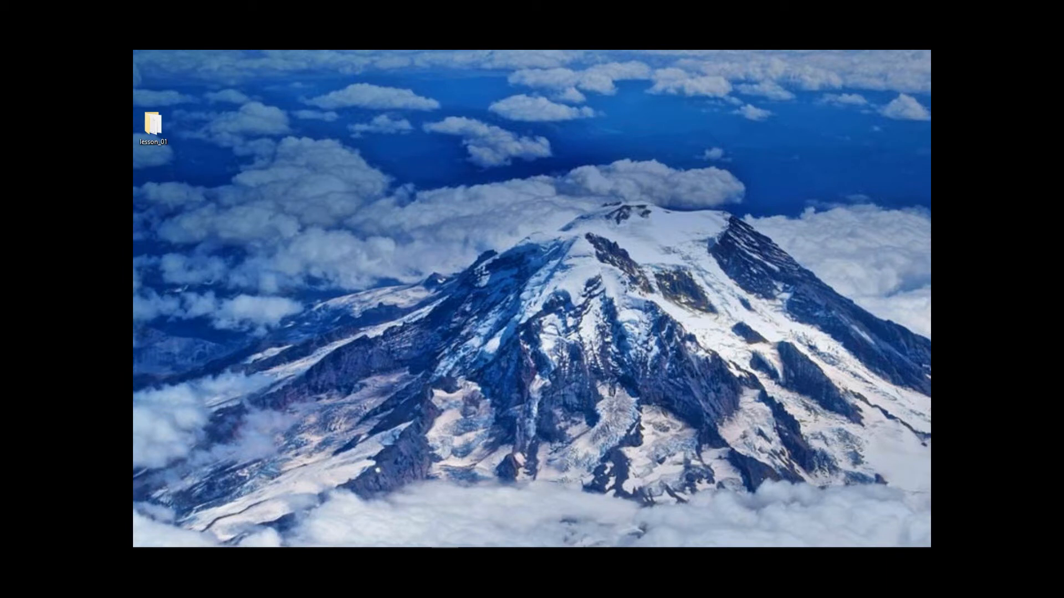
{"action": "left_click", "coordinate": [309, 548]}
{"action": "left_click_drag", "start_coordinate": [313, 120], "coordinate": [542, 125]}
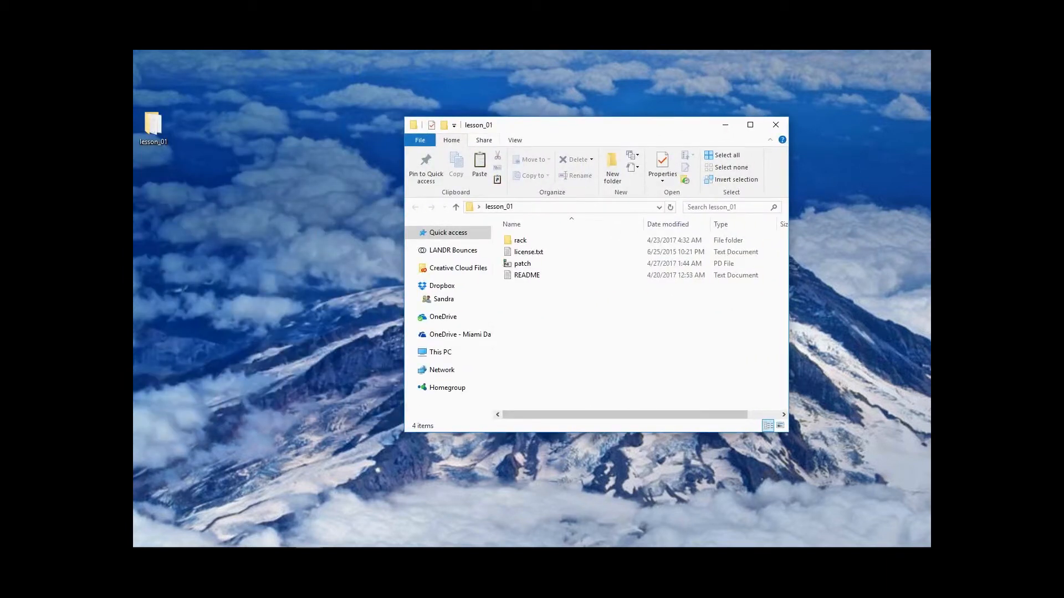
{"action": "left_click", "coordinate": [445, 548]}
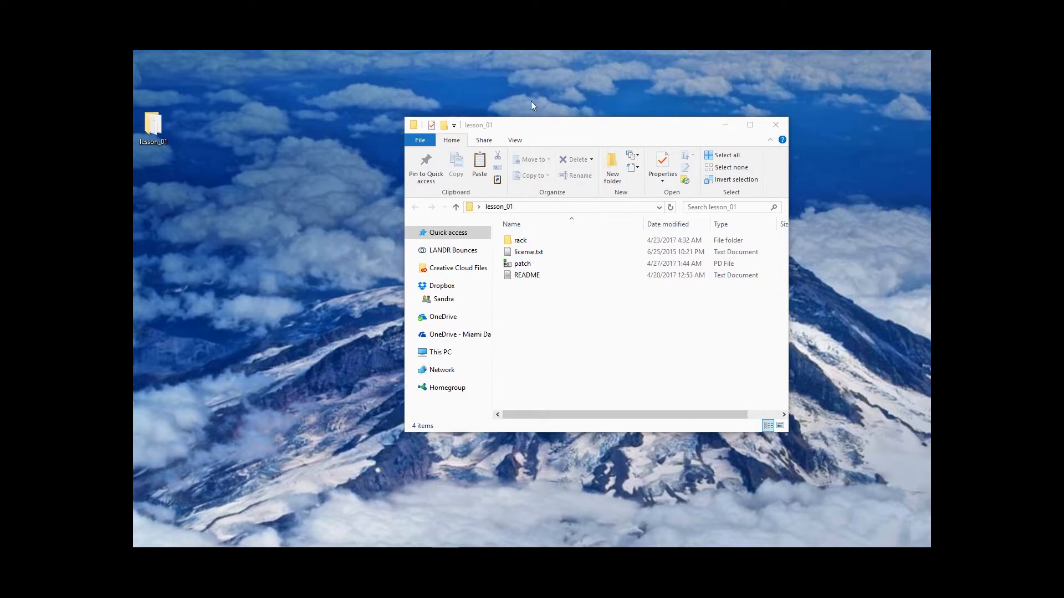
- Open the patch file from the lesson_01 folder in Pure Data and shrink its window to uncover the folder
{"action": "left_click", "coordinate": [545, 298]}
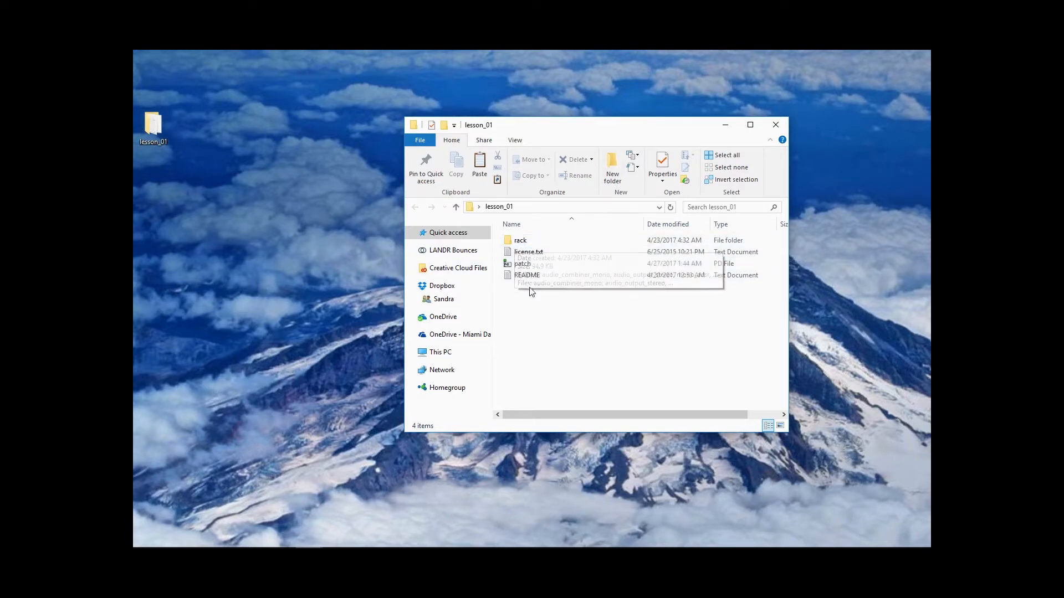
{"action": "mouse_move", "coordinate": [521, 267]}
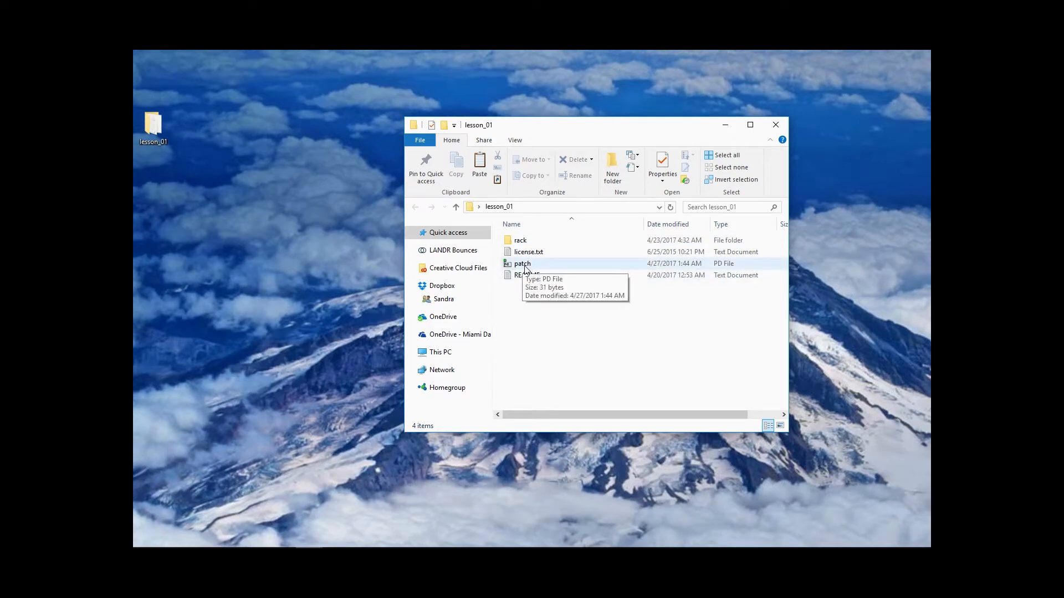
{"action": "double_click", "coordinate": [524, 269]}
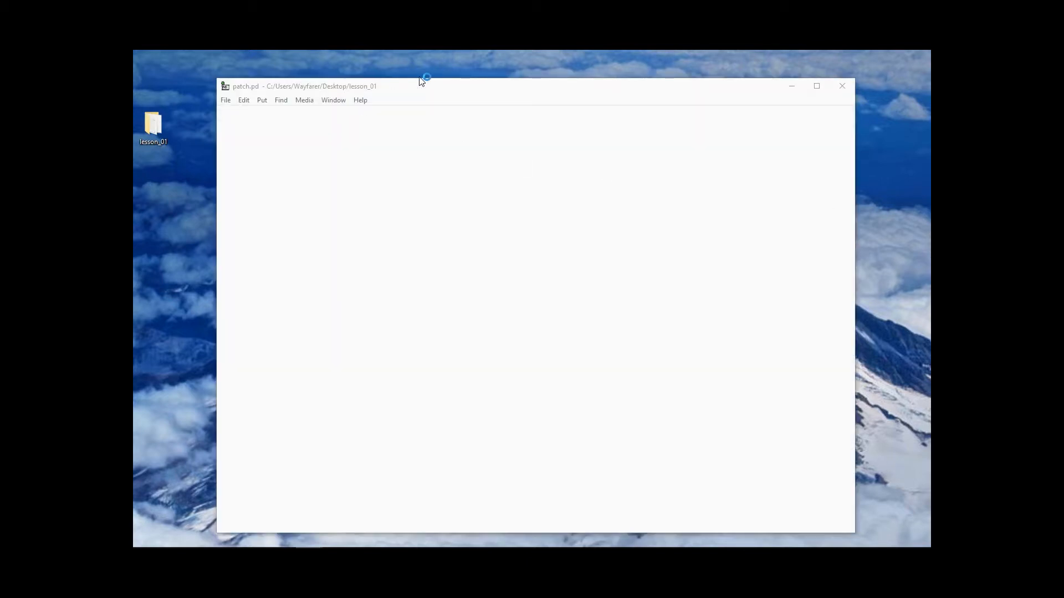
{"action": "left_click_drag", "start_coordinate": [523, 93], "coordinate": [496, 83]}
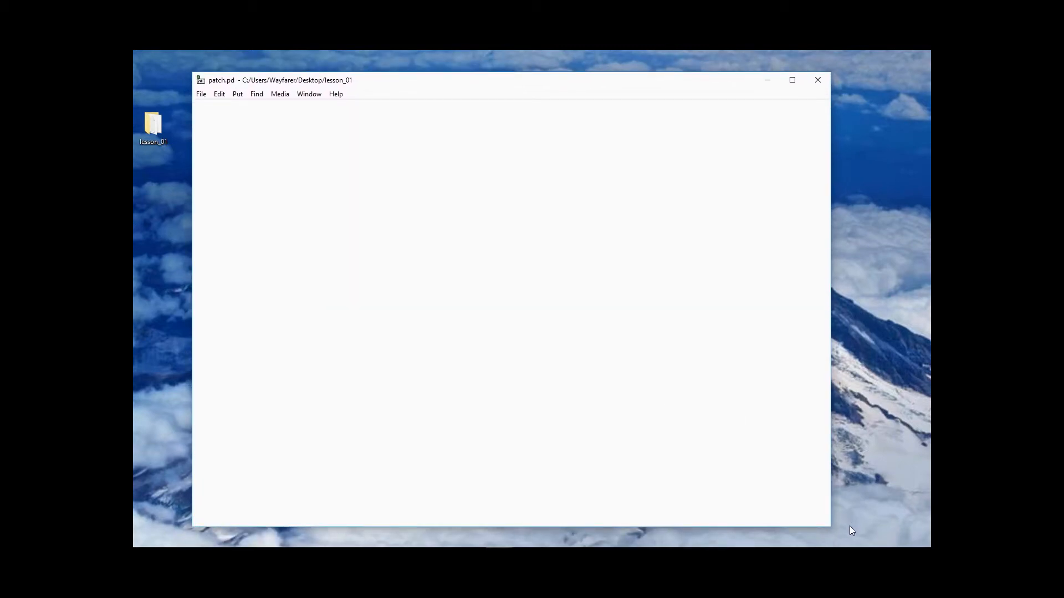
{"action": "left_click_drag", "start_coordinate": [829, 528], "coordinate": [496, 333]}
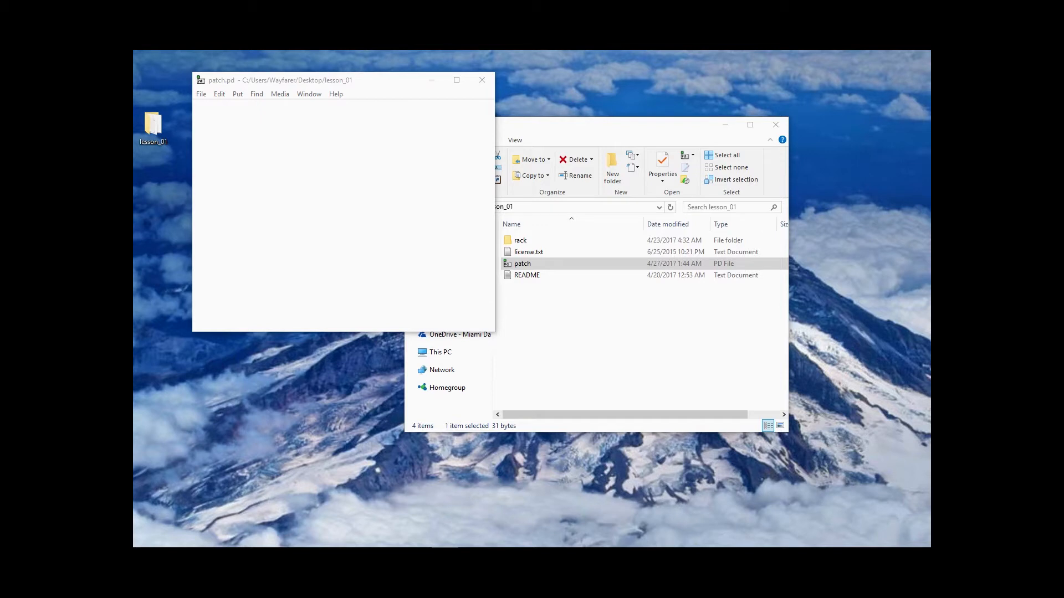
- Bring the Pd console onto the visible desktop and place the patch window beside it, partly overlapping
{"action": "left_click_drag", "start_coordinate": [0, 111], "coordinate": [271, 100]}
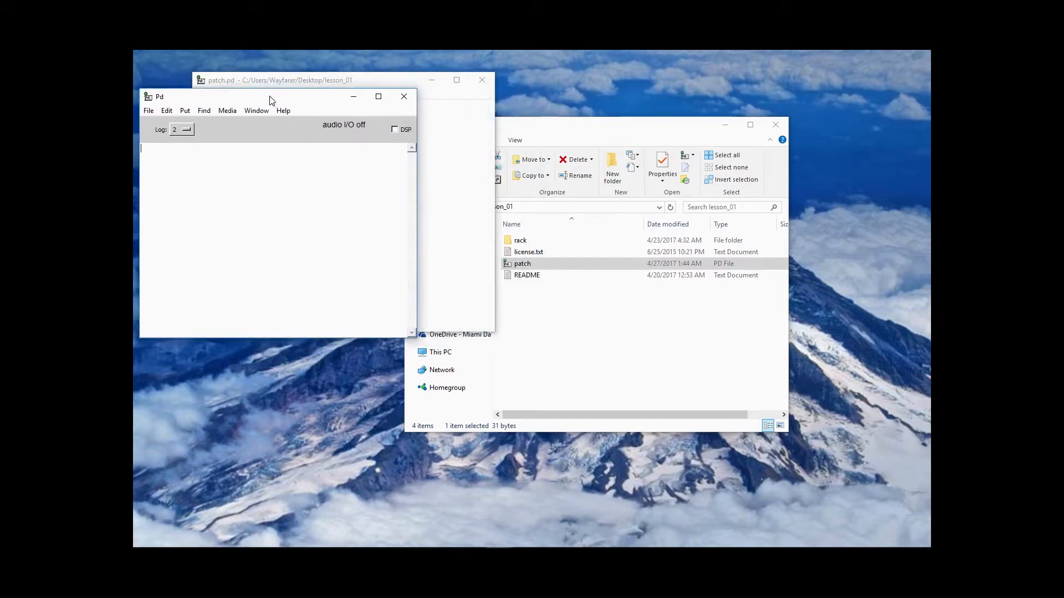
{"action": "mouse_move", "coordinate": [174, 546]}
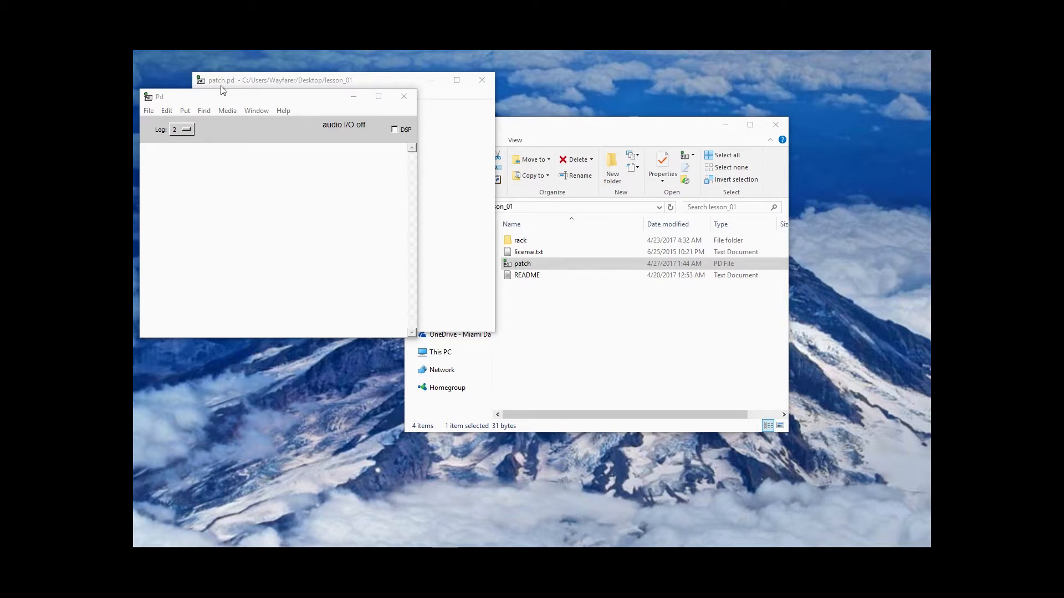
{"action": "left_click_drag", "start_coordinate": [288, 100], "coordinate": [295, 71]}
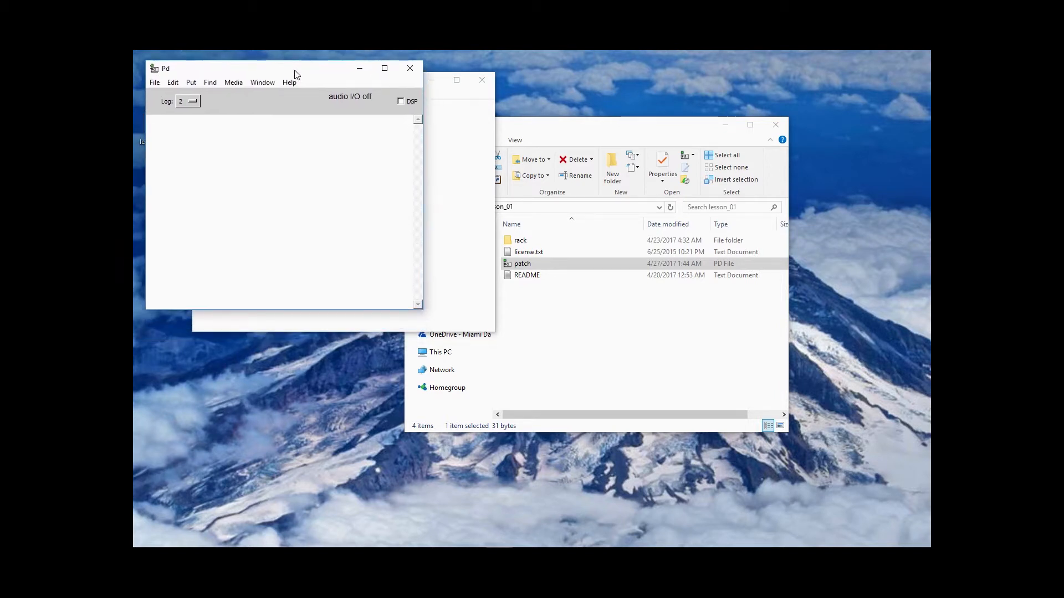
{"action": "left_click", "coordinate": [462, 182]}
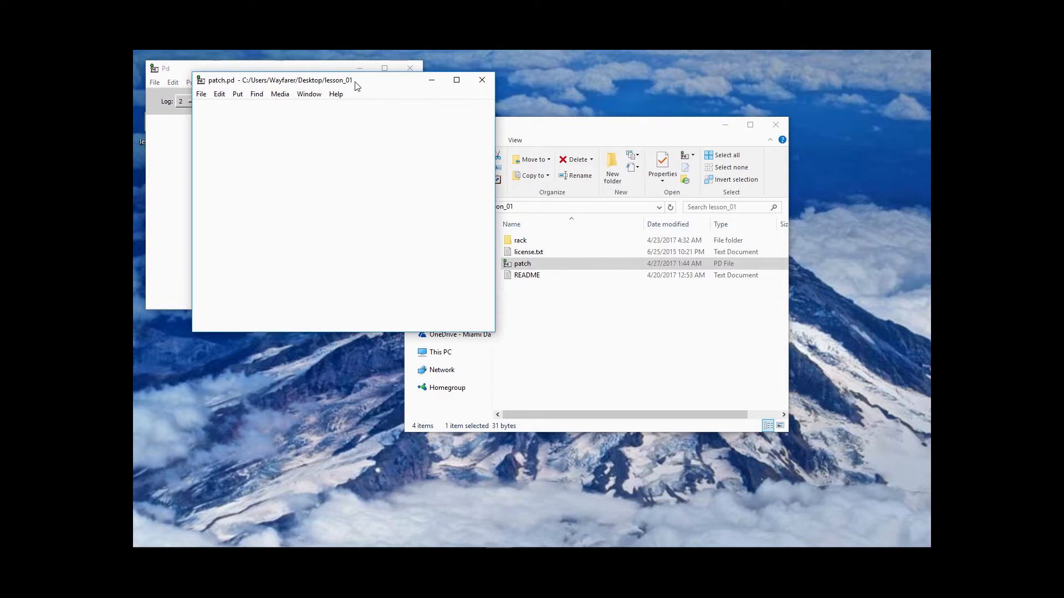
{"action": "left_click_drag", "start_coordinate": [336, 83], "coordinate": [447, 66]}
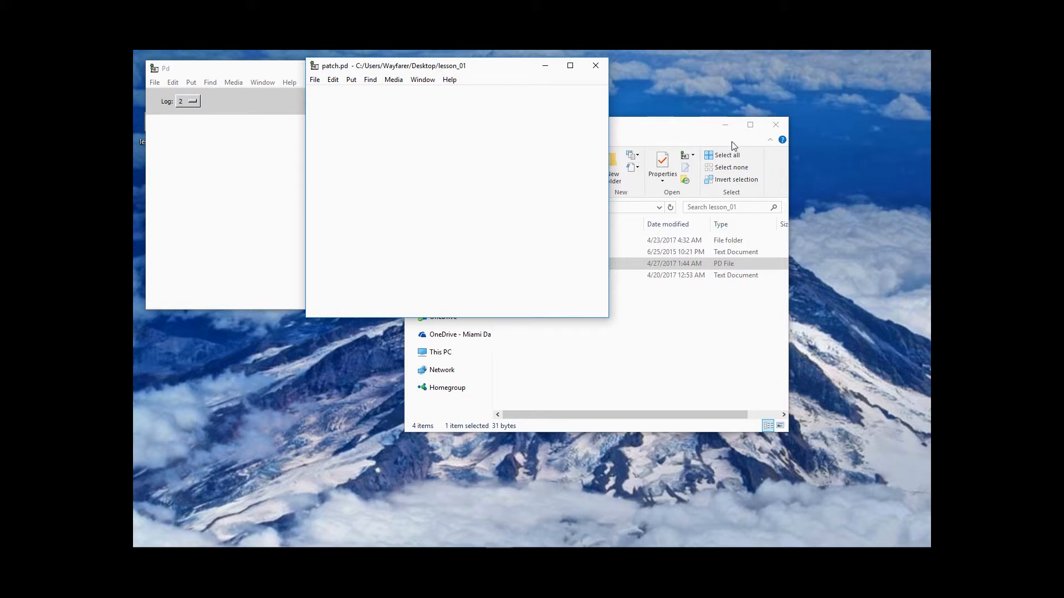
- Separate the lesson_01 folder window from the patch window and open the rack folder in it
{"action": "left_click", "coordinate": [667, 130]}
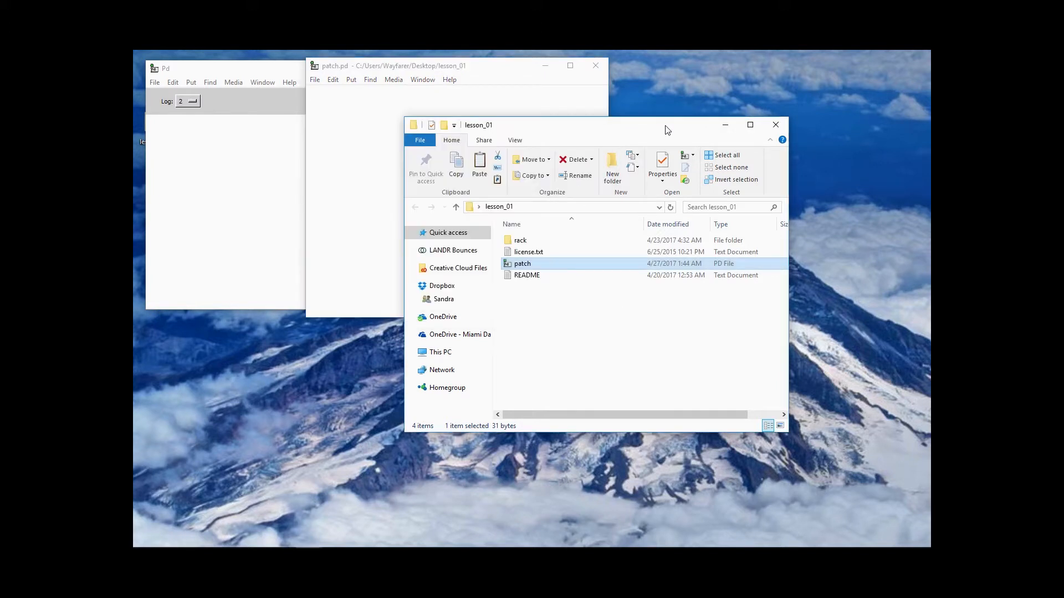
{"action": "left_click_drag", "start_coordinate": [635, 130], "coordinate": [760, 80]}
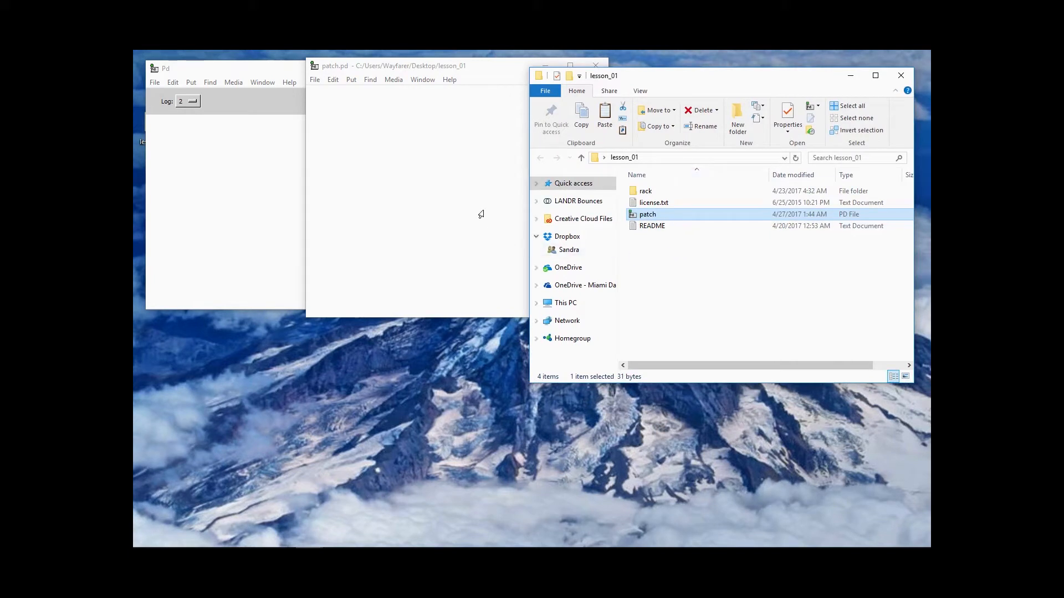
{"action": "left_click_drag", "start_coordinate": [493, 67], "coordinate": [396, 77]}
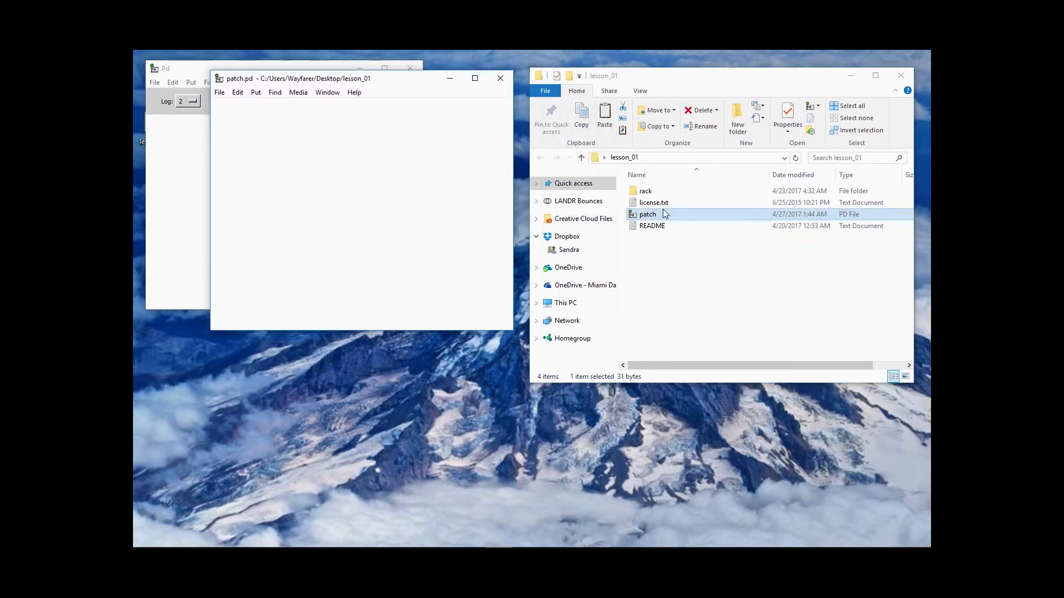
{"action": "double_click", "coordinate": [646, 191]}
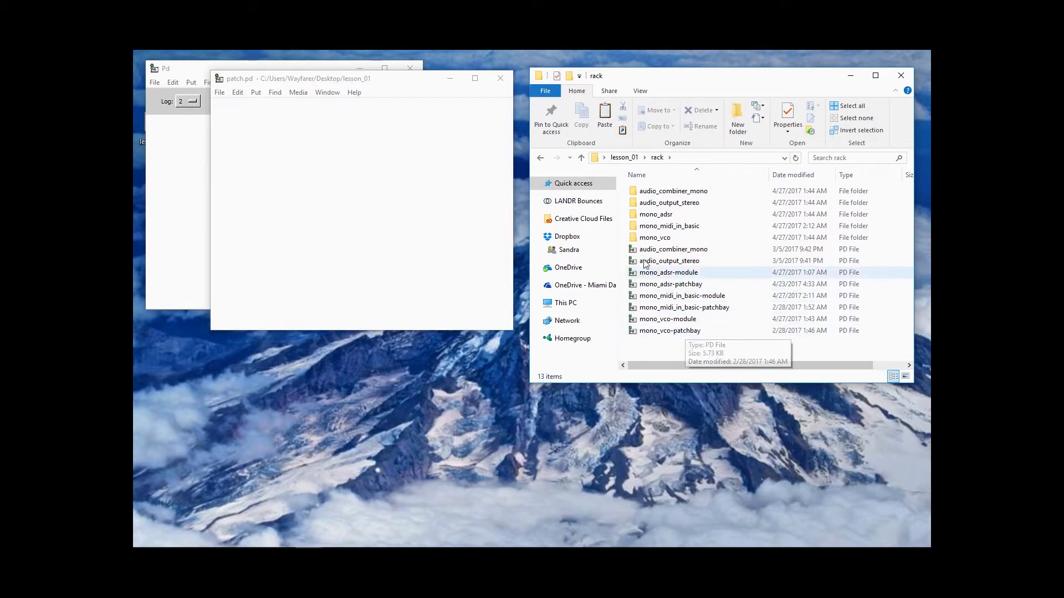
- Add a rack/mono_midi_in_basic-module A object to the patch and position it near the canvas's upper-left corner
{"action": "left_click", "coordinate": [340, 200]}
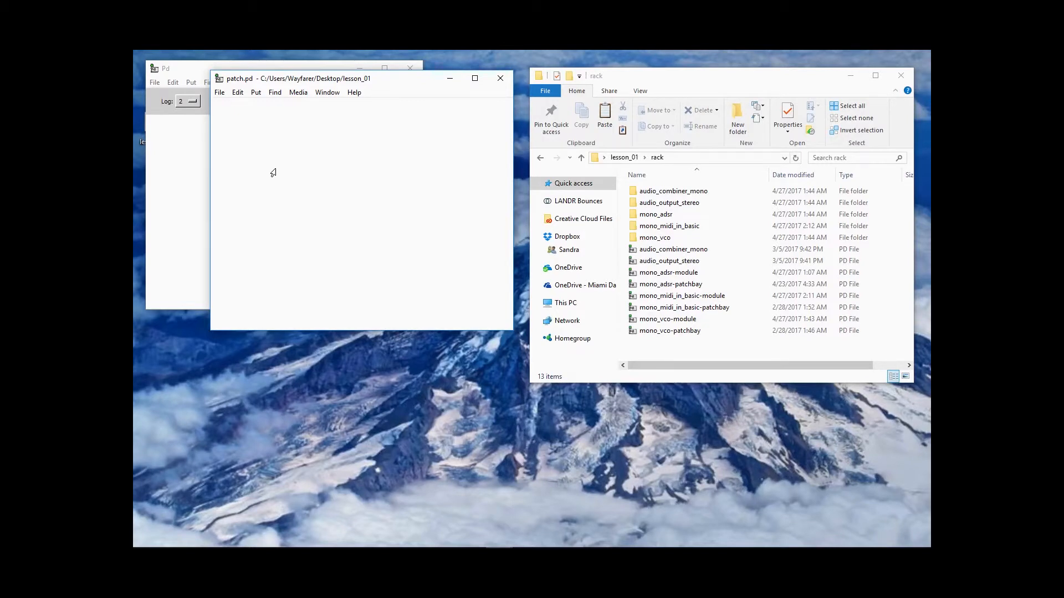
{"action": "left_click_drag", "start_coordinate": [343, 82], "coordinate": [384, 162]}
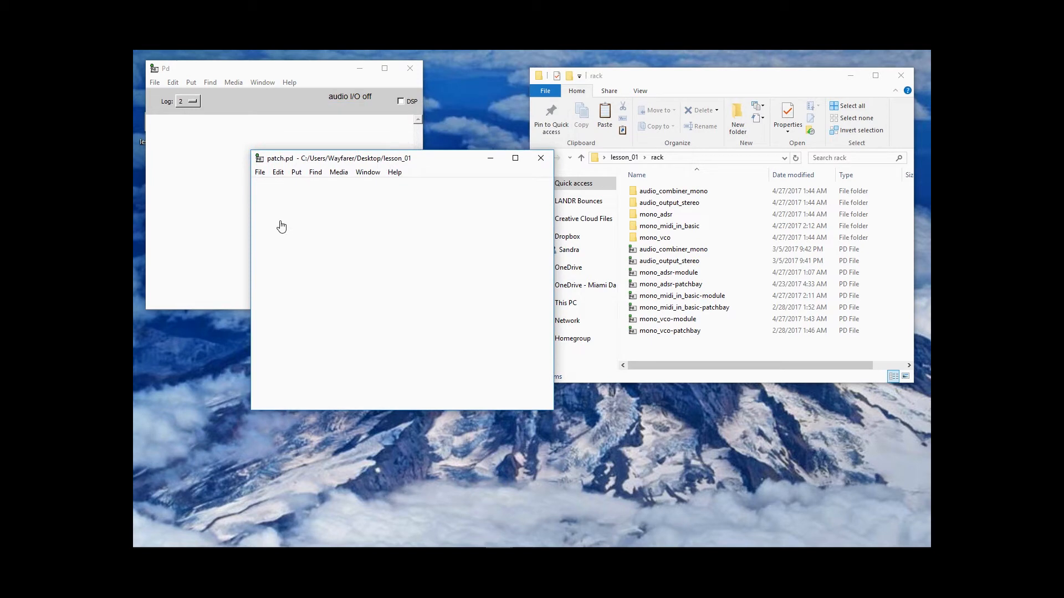
{"action": "key", "text": "ctrl+1"}
{"action": "type", "text": "mono_midi"}
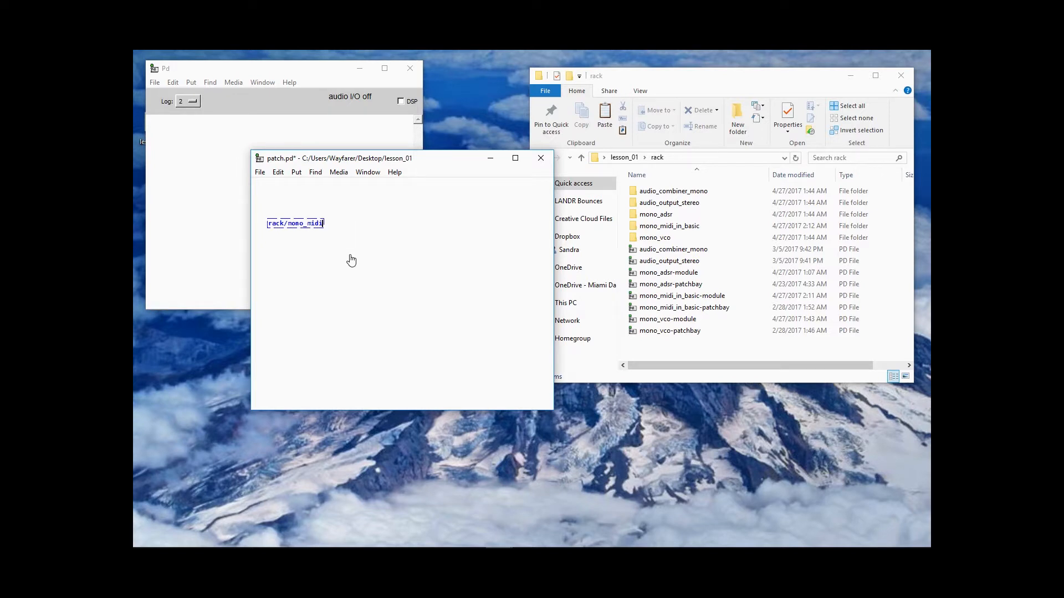
{"action": "type", "text": "_in_basic-module"}
{"action": "type", "text": "A"}
{"action": "left_click", "coordinate": [445, 254]}
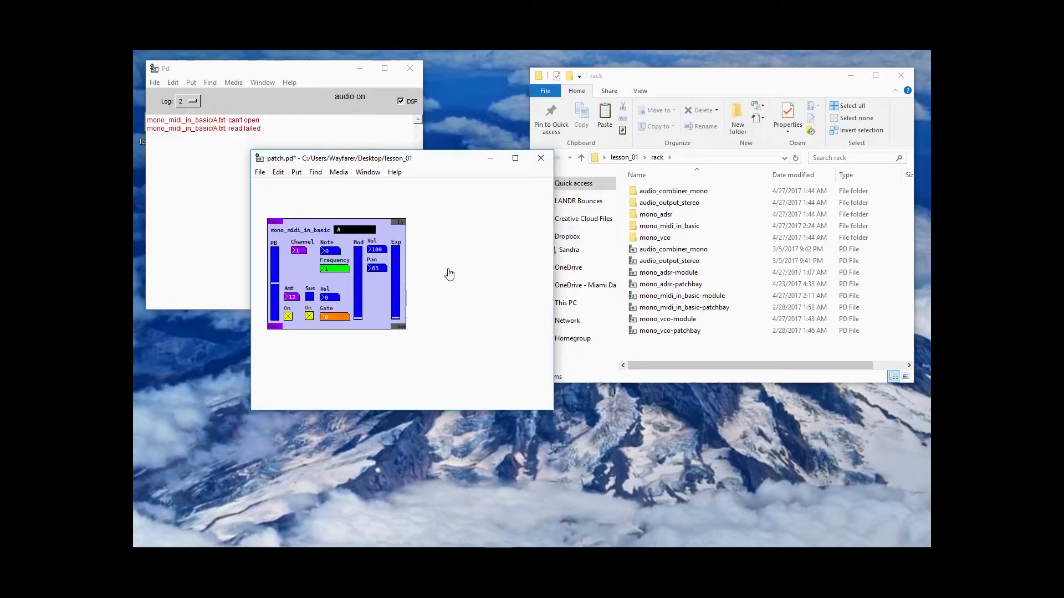
{"action": "left_click_drag", "start_coordinate": [362, 225], "coordinate": [359, 197]}
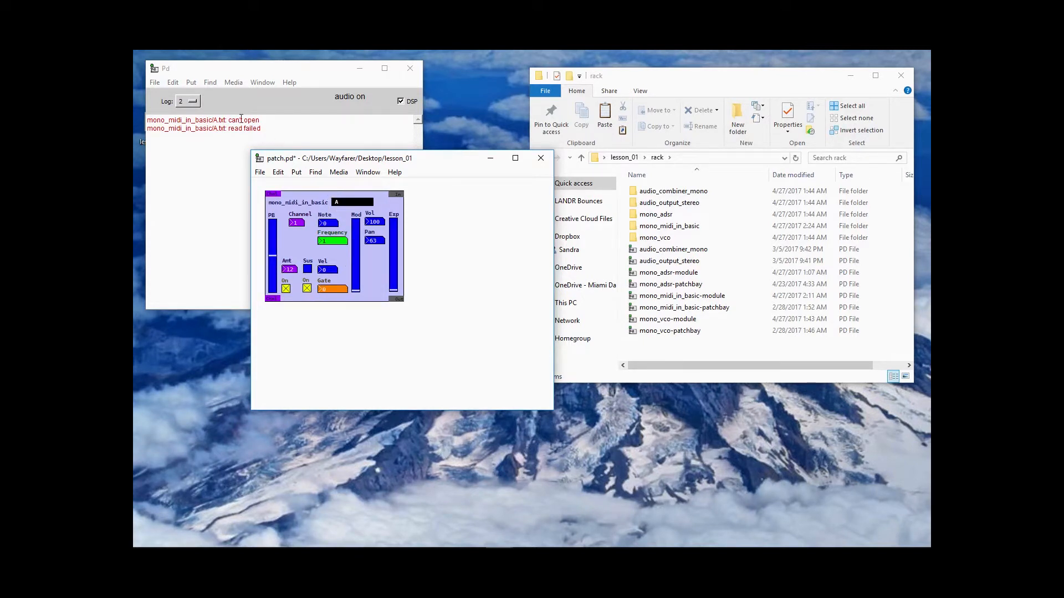
- Examine the module's messages in the Pd console and return to the patch window
{"action": "left_click", "coordinate": [194, 158]}
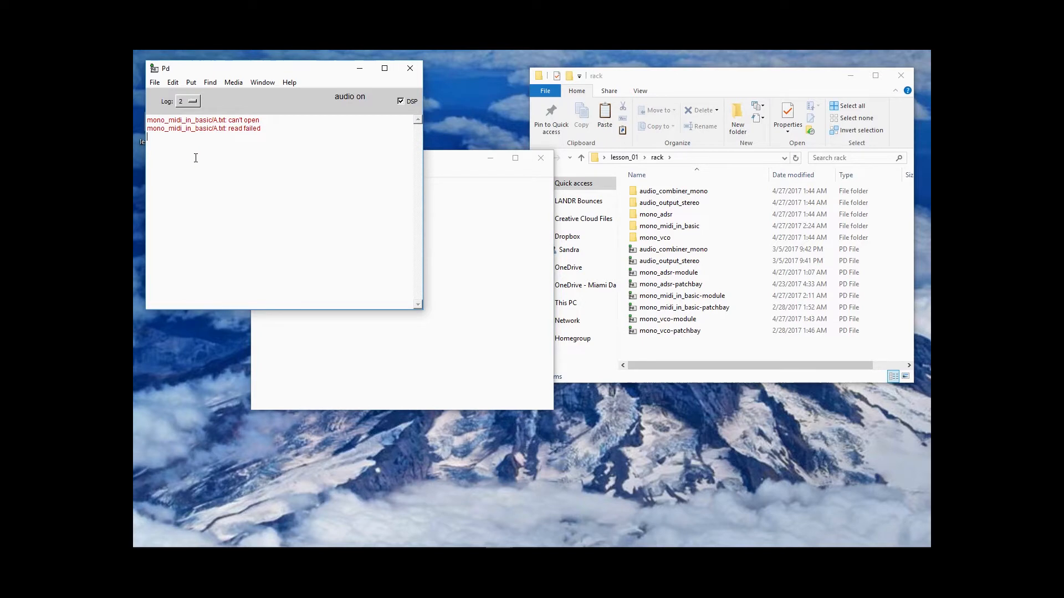
{"action": "left_click_drag", "start_coordinate": [277, 137], "coordinate": [147, 120]}
{"action": "left_click", "coordinate": [243, 210]}
{"action": "left_click", "coordinate": [356, 349]}
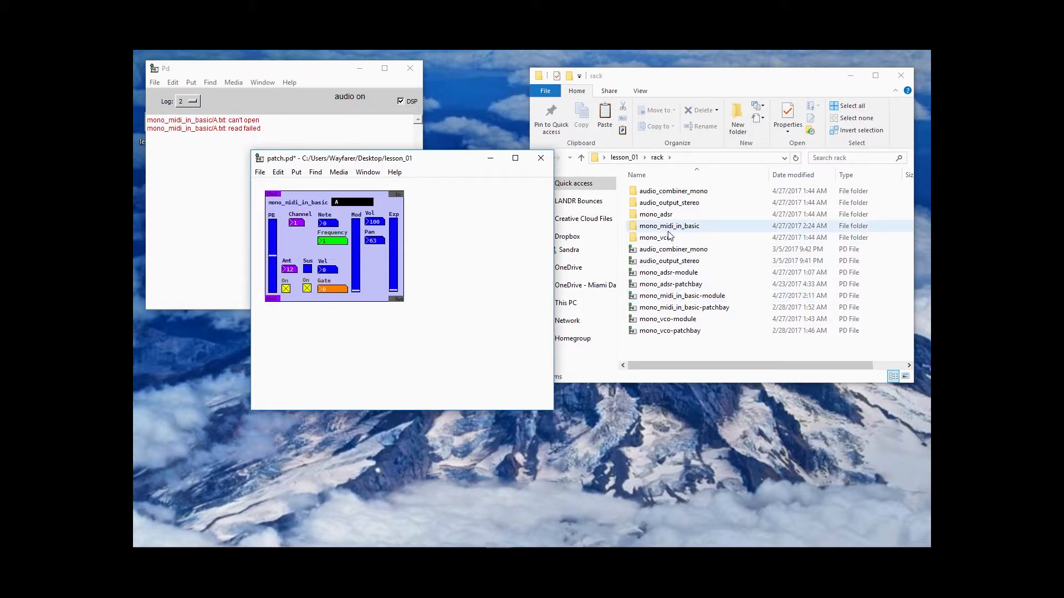
- Open the A text file from the mono_midi_in_basic folder in Notepad and place it beside the MIDI module for comparison
{"action": "left_click", "coordinate": [696, 234]}
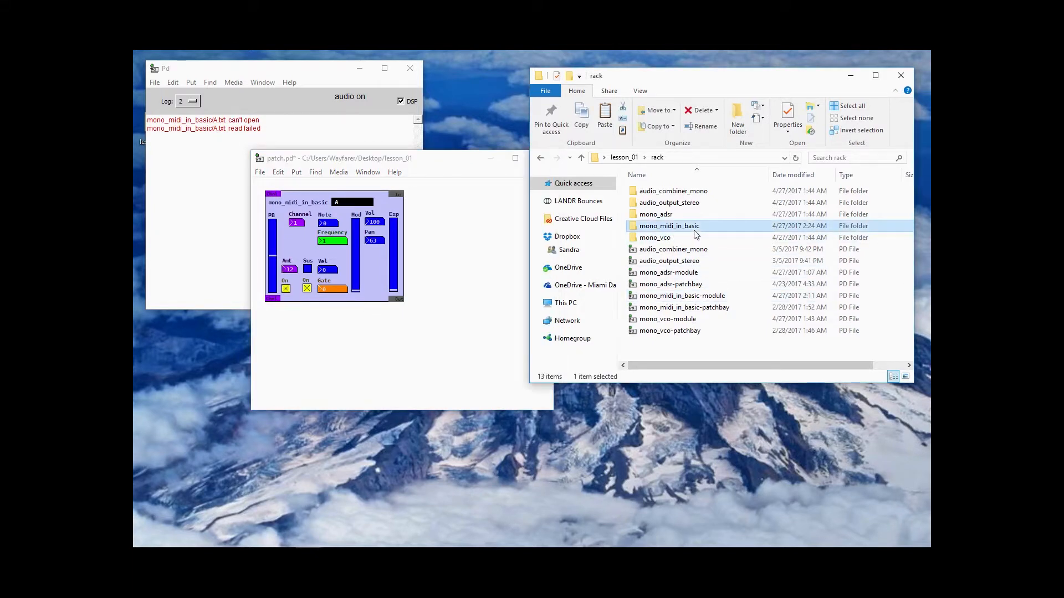
{"action": "double_click", "coordinate": [696, 233]}
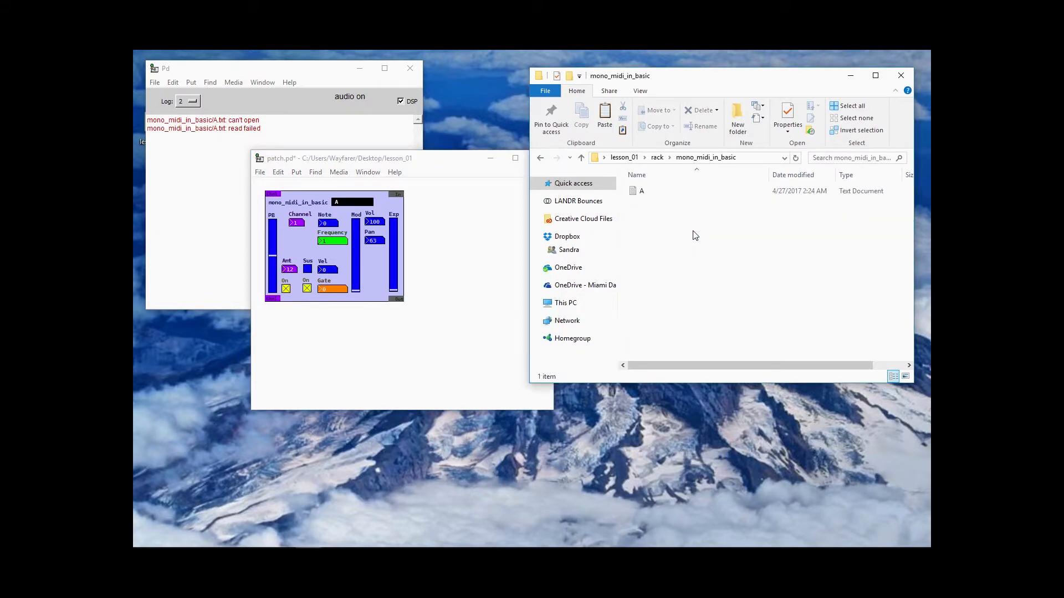
{"action": "double_click", "coordinate": [640, 194]}
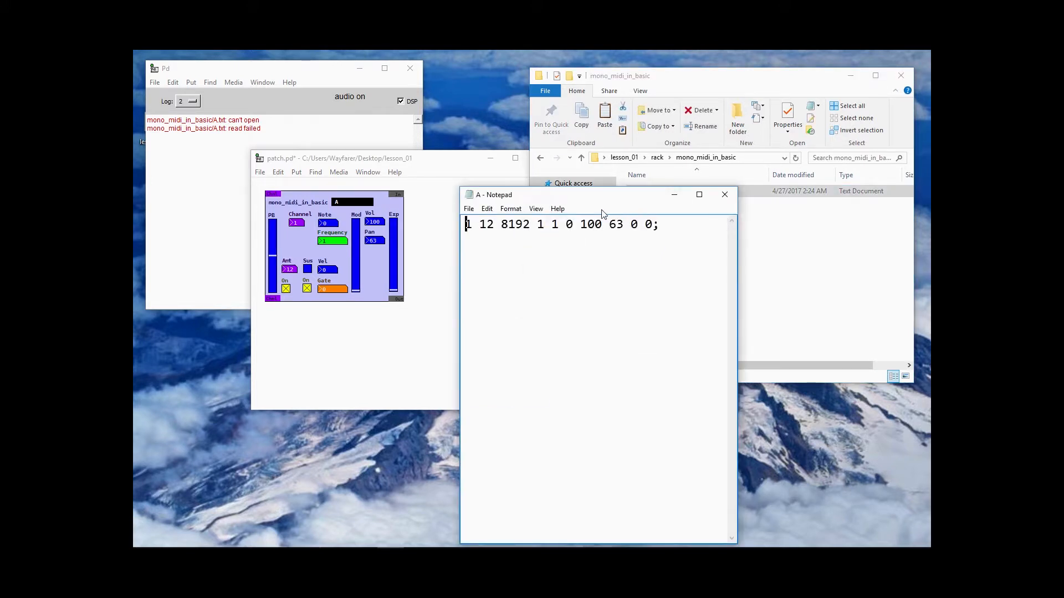
{"action": "left_click_drag", "start_coordinate": [603, 196], "coordinate": [616, 85]}
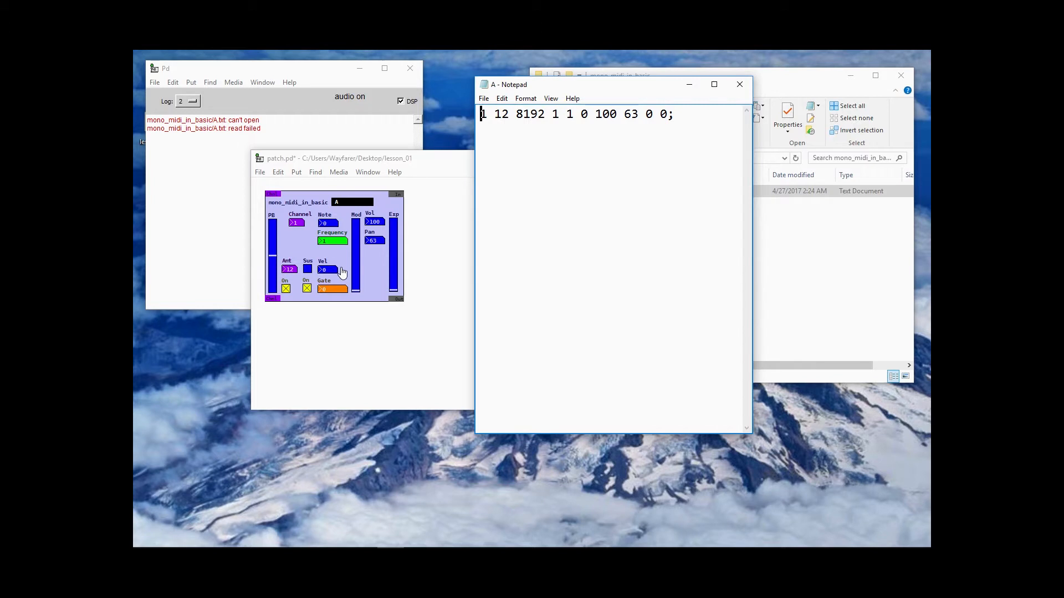
- Close the A text file and raise the MIDI module's Mod slider to 53
{"action": "left_click", "coordinate": [648, 133]}
{"action": "left_click", "coordinate": [740, 84]}
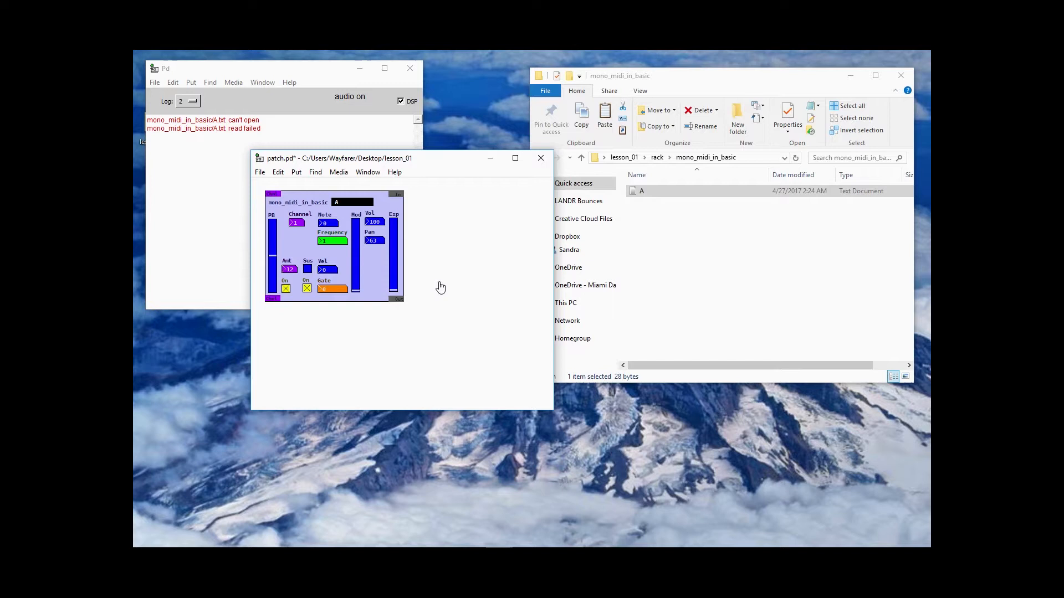
{"action": "left_click_drag", "start_coordinate": [357, 291], "coordinate": [361, 262]}
{"action": "left_click_drag", "start_coordinate": [356, 294], "coordinate": [356, 262]}
- Reopen the A text file to check the module's stored values, close it and return to the rack folder
{"action": "left_click", "coordinate": [663, 195]}
{"action": "double_click", "coordinate": [665, 194]}
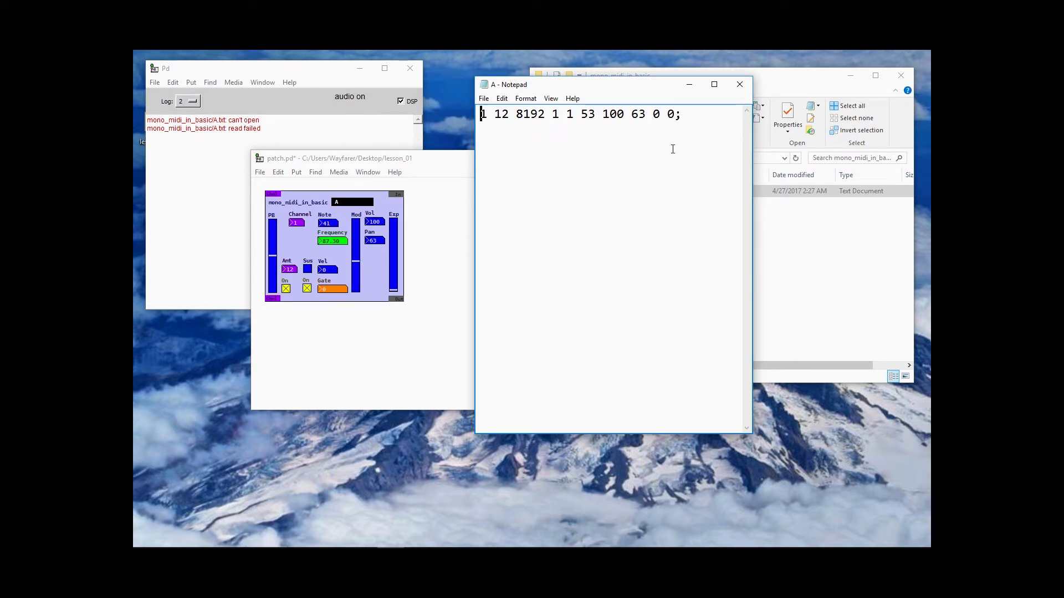
{"action": "left_click", "coordinate": [739, 84]}
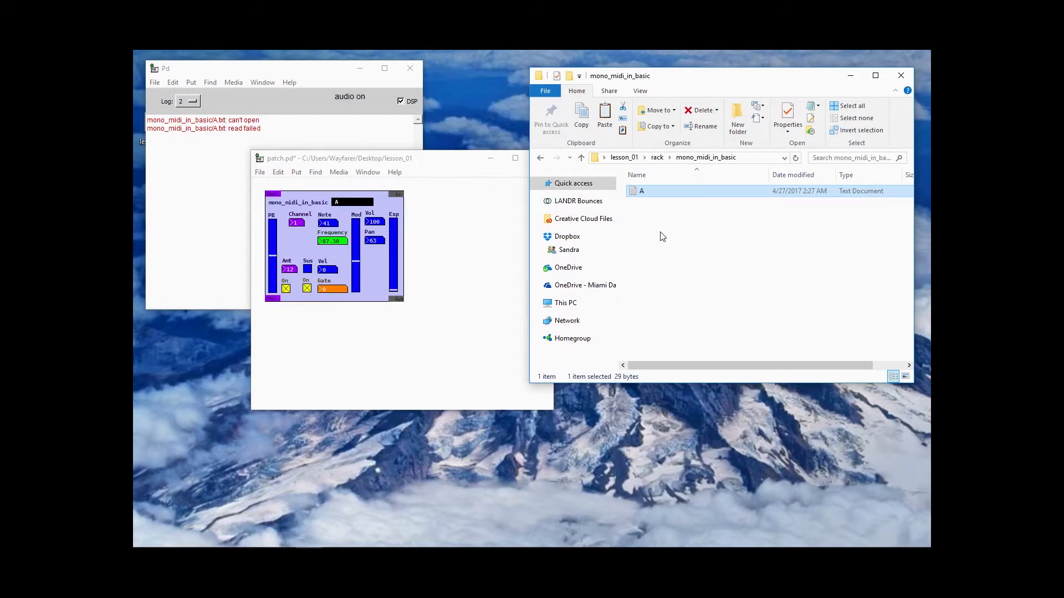
{"action": "left_click", "coordinate": [542, 158]}
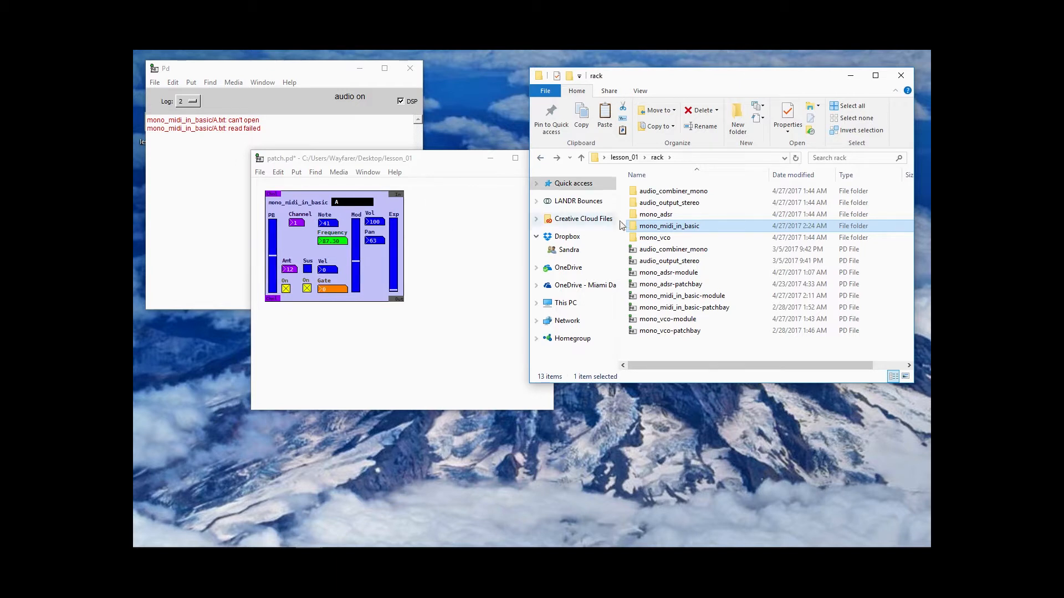
{"action": "mouse_move", "coordinate": [667, 228]}
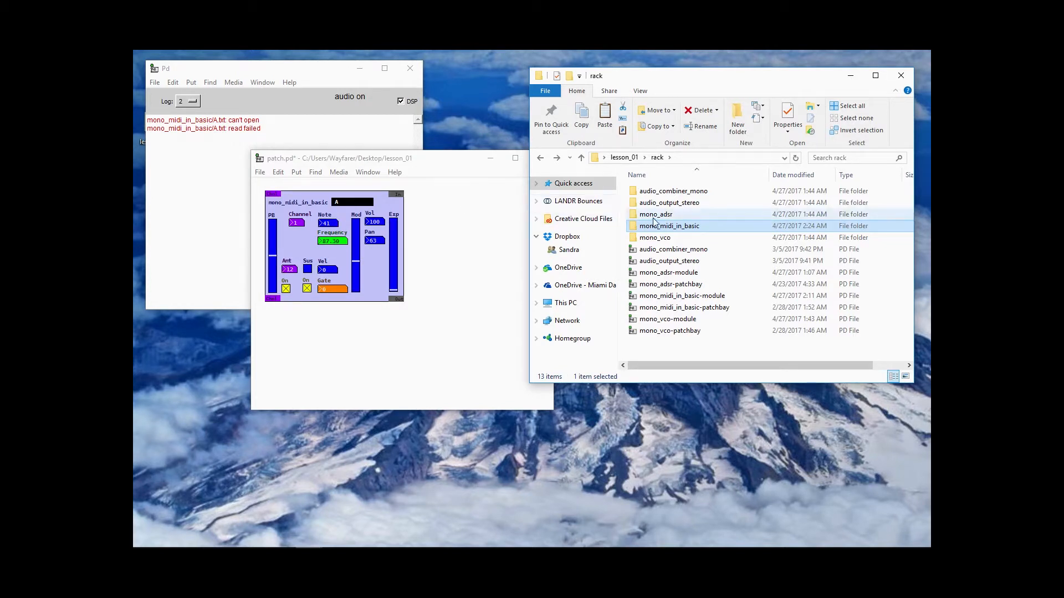
{"action": "double_click", "coordinate": [683, 228]}
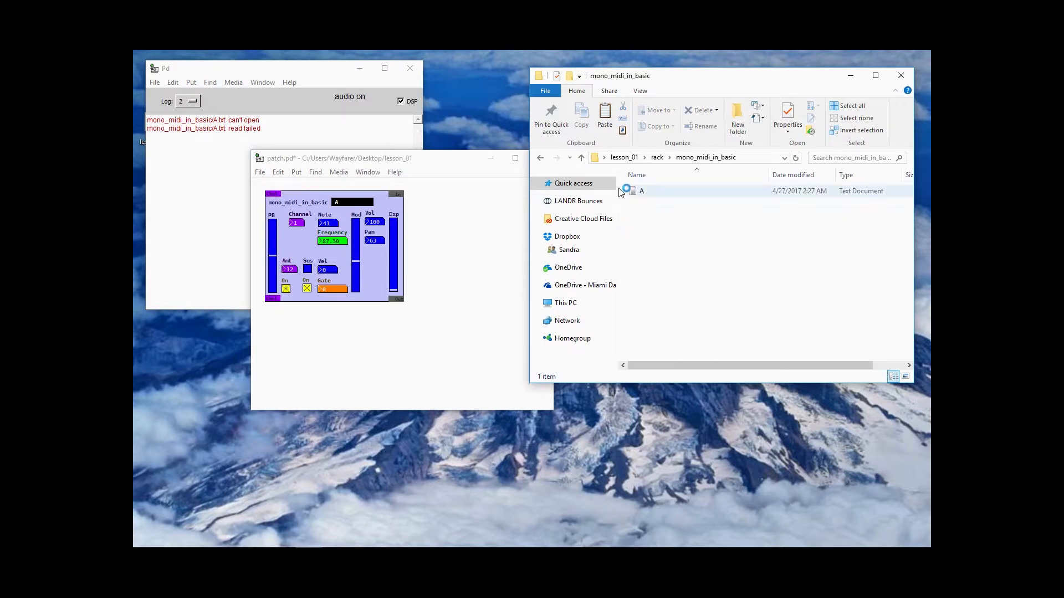
{"action": "left_click", "coordinate": [541, 158]}
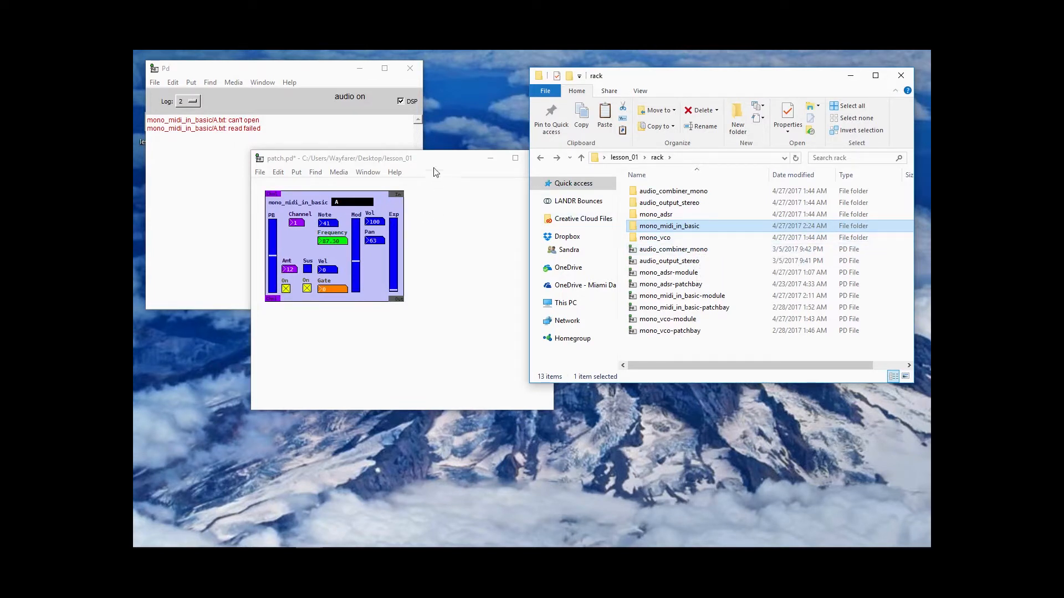
- Enlarge the patch window and add a rack/mono_midi_in_basic-patchbay A object just beside the MIDI module
{"action": "left_click_drag", "start_coordinate": [436, 164], "coordinate": [363, 94]}
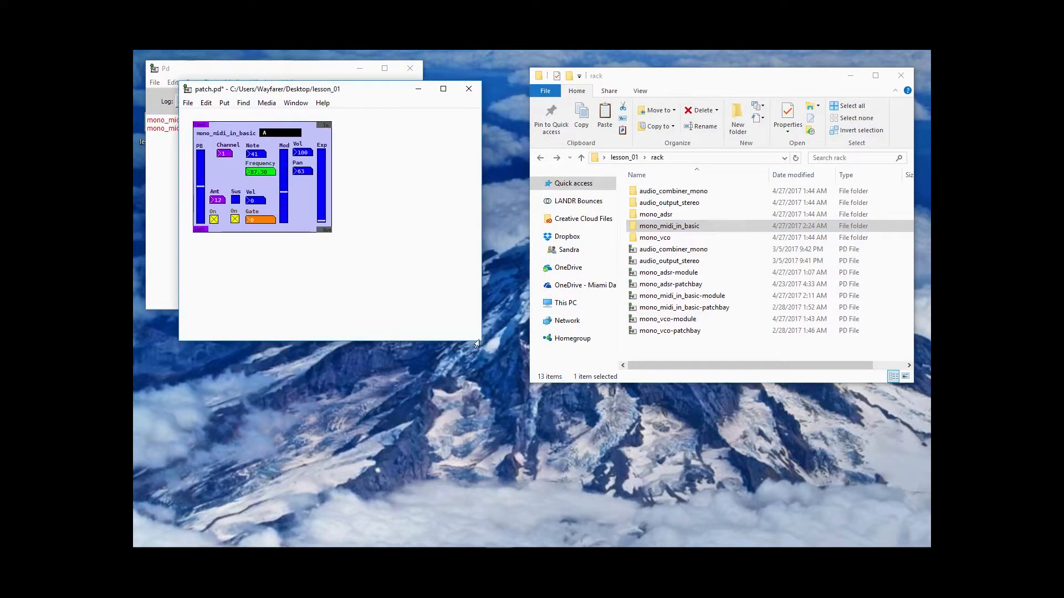
{"action": "left_click_drag", "start_coordinate": [480, 342], "coordinate": [533, 446]}
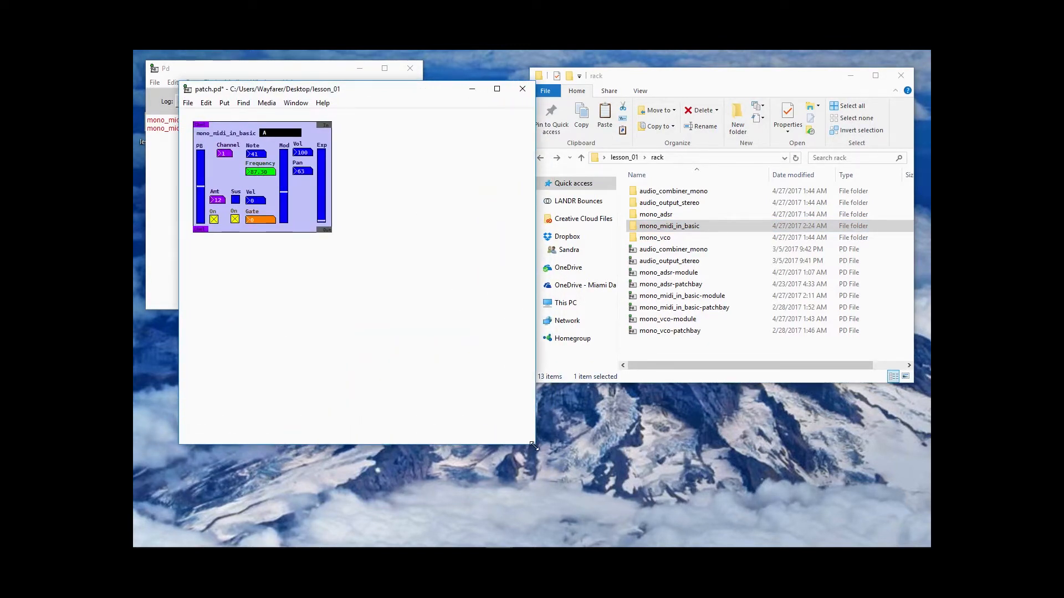
{"action": "left_click", "coordinate": [716, 309]}
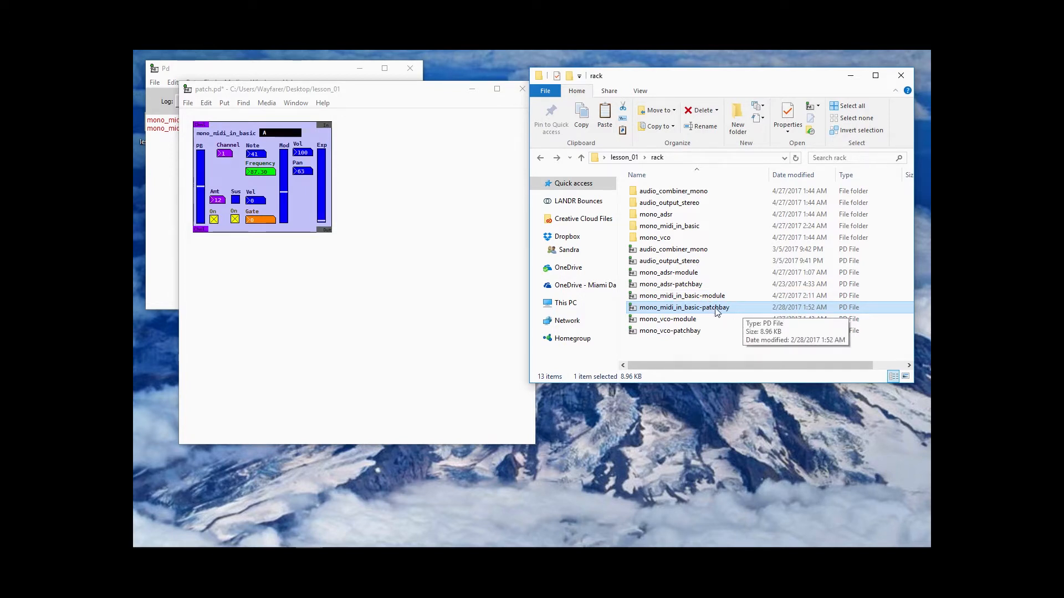
{"action": "left_click", "coordinate": [716, 309]}
{"action": "key", "text": "ctrl+c"}
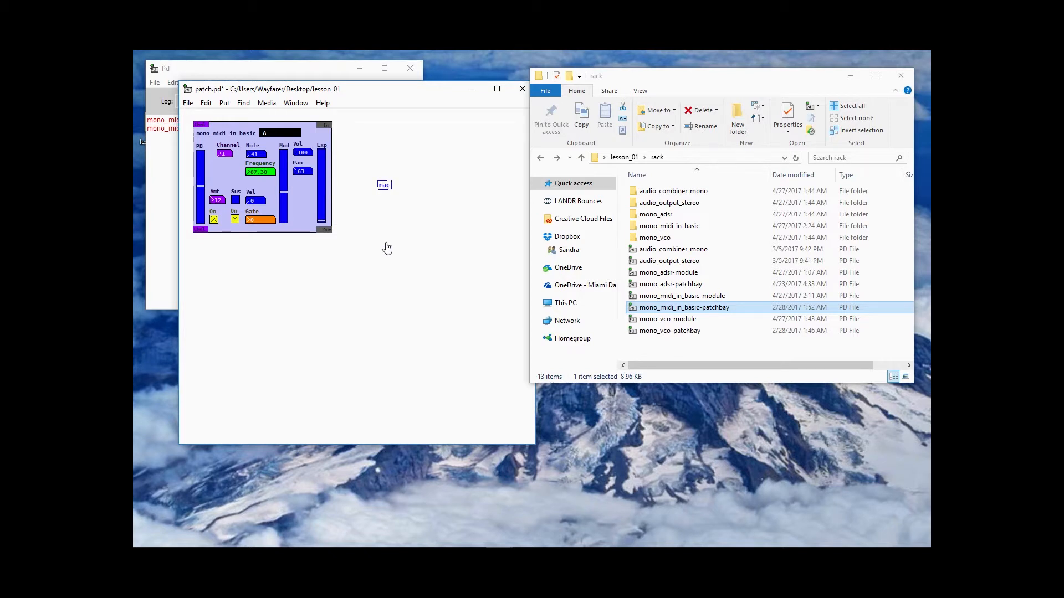
{"action": "type", "text": "/"}
{"action": "key", "text": "ctrl+v"}
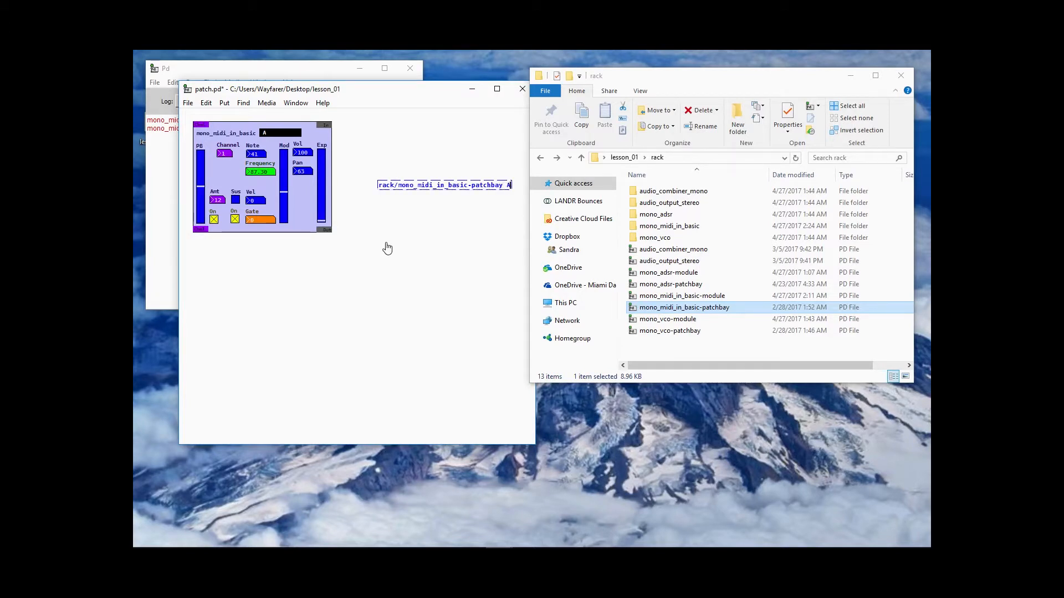
{"action": "left_click", "coordinate": [396, 264]}
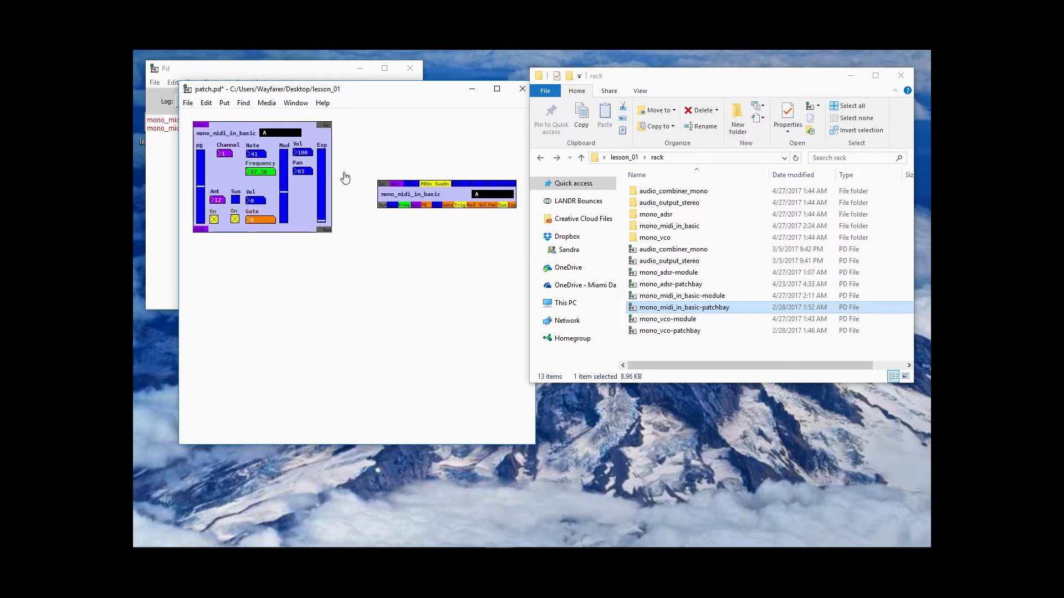
{"action": "left_click_drag", "start_coordinate": [445, 197], "coordinate": [408, 179]}
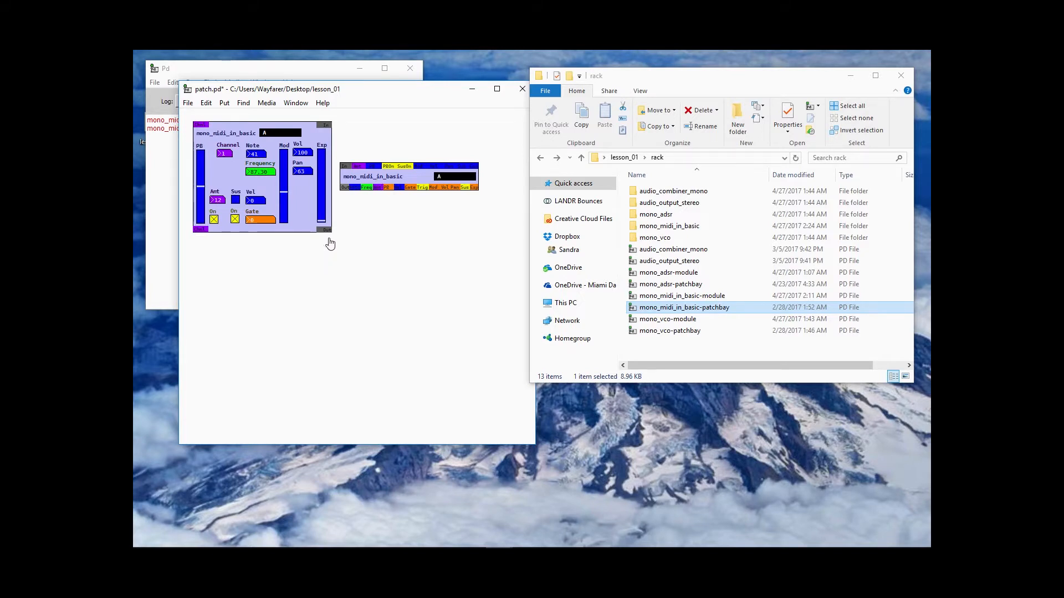
- Connect the MIDI module's Out to the patchbay's In and the patchbay's Out back to the module's In, repositioning the patchbay beside the module
{"action": "left_click_drag", "start_coordinate": [329, 230], "coordinate": [344, 323]}
{"action": "mouse_move", "coordinate": [331, 231]}
{"action": "left_mouse_down"}
{"action": "mouse_move", "coordinate": [323, 268]}
{"action": "mouse_move", "coordinate": [399, 278]}
{"action": "mouse_move", "coordinate": [344, 319]}
{"action": "mouse_move", "coordinate": [325, 235]}
{"action": "left_mouse_up"}
{"action": "left_click_drag", "start_coordinate": [327, 230], "coordinate": [380, 177]}
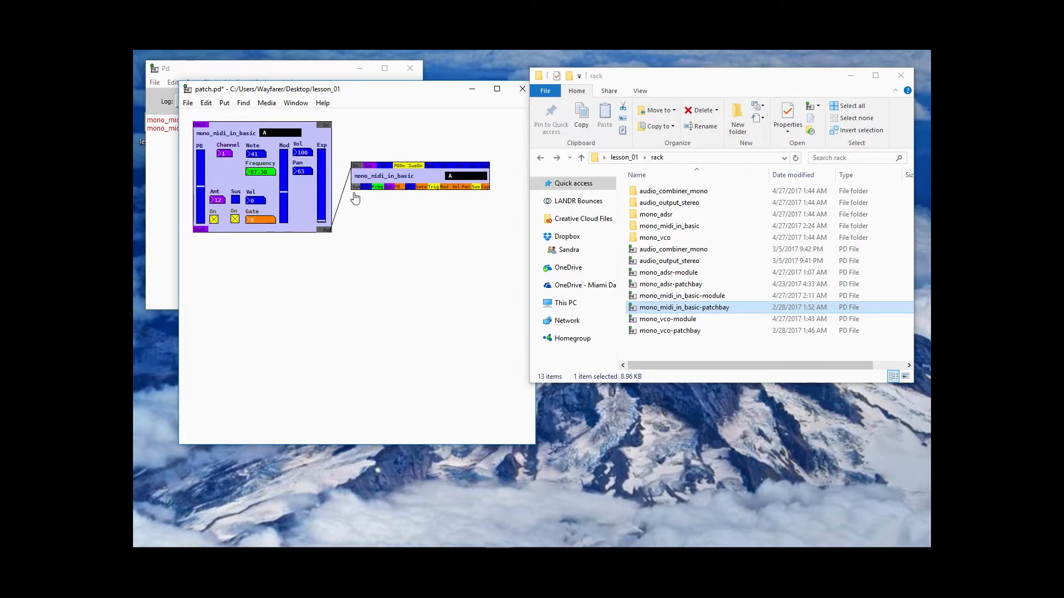
{"action": "left_click_drag", "start_coordinate": [355, 187], "coordinate": [329, 131]}
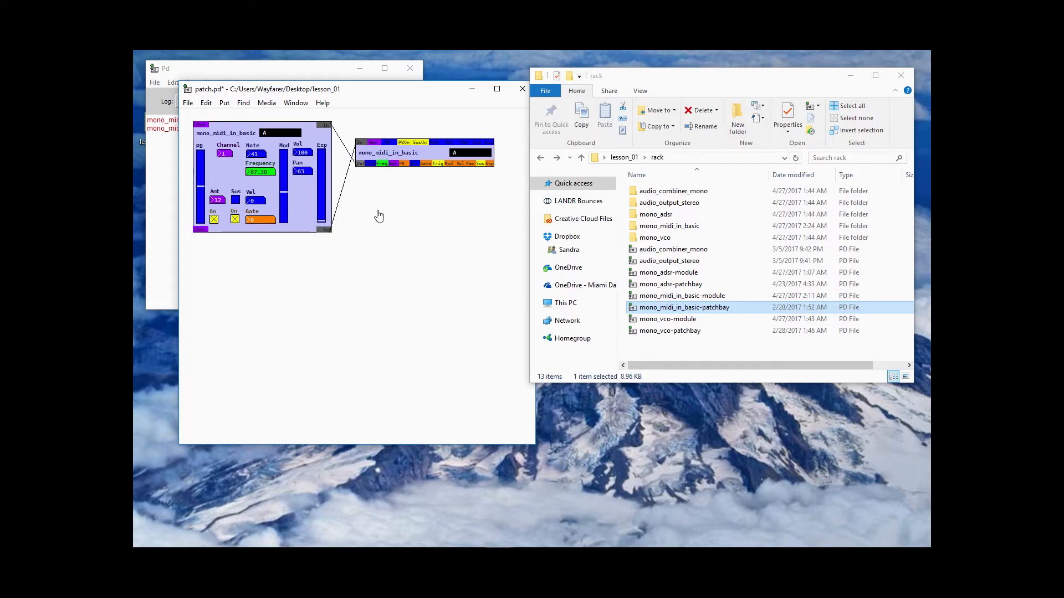
{"action": "left_click_drag", "start_coordinate": [379, 165], "coordinate": [386, 274]}
{"action": "left_click_drag", "start_coordinate": [416, 154], "coordinate": [415, 168]}
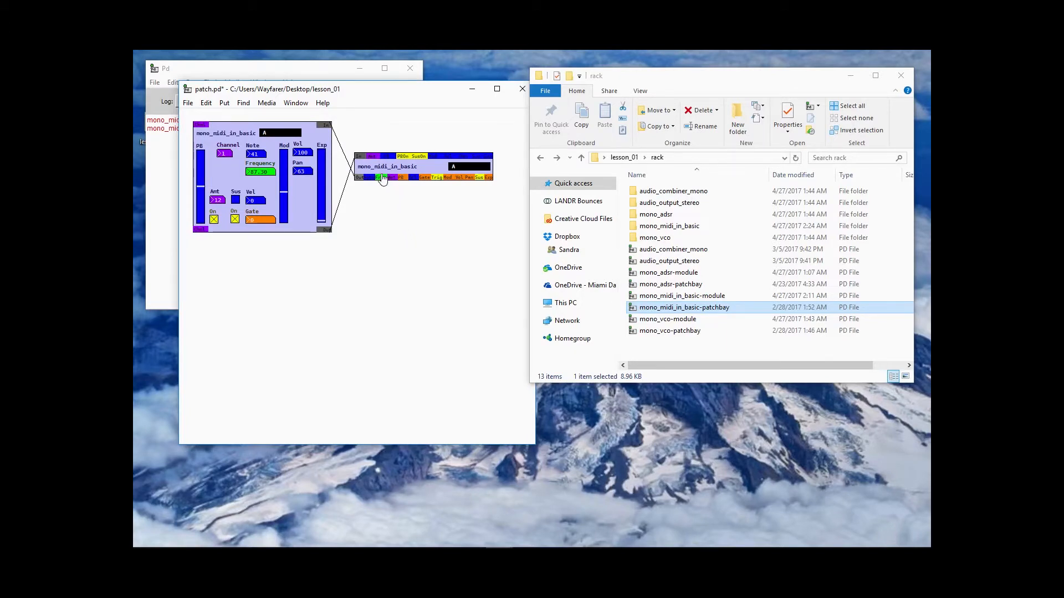
{"action": "left_click_drag", "start_coordinate": [379, 180], "coordinate": [395, 257]}
- Confirm the MIDI settings with SL MkII as input device and none as output, and realign the MIDI module near the canvas's upper-left corner
{"action": "left_click", "coordinate": [273, 105]}
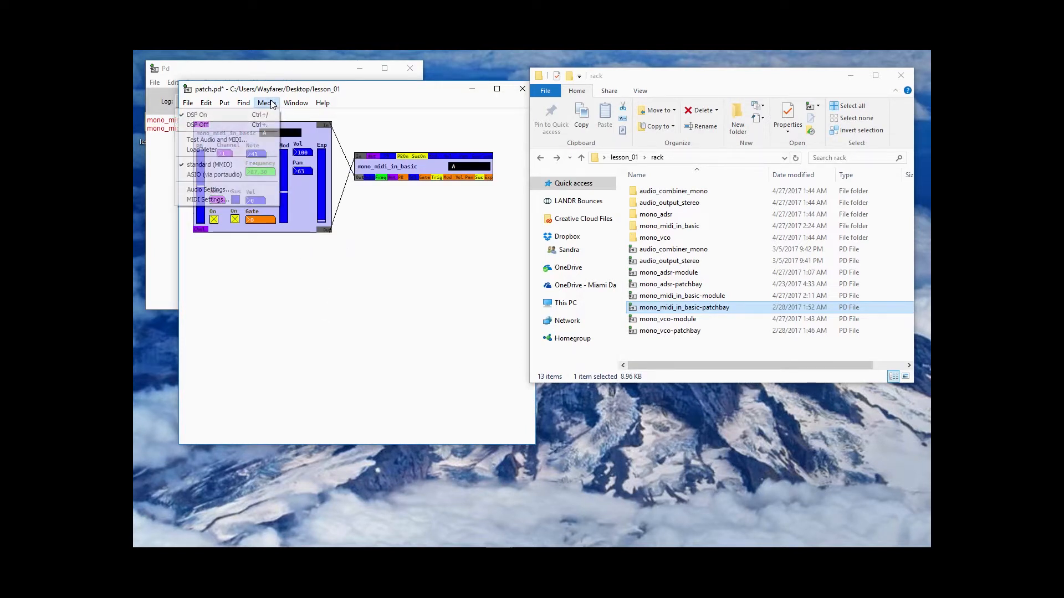
{"action": "left_click", "coordinate": [263, 201]}
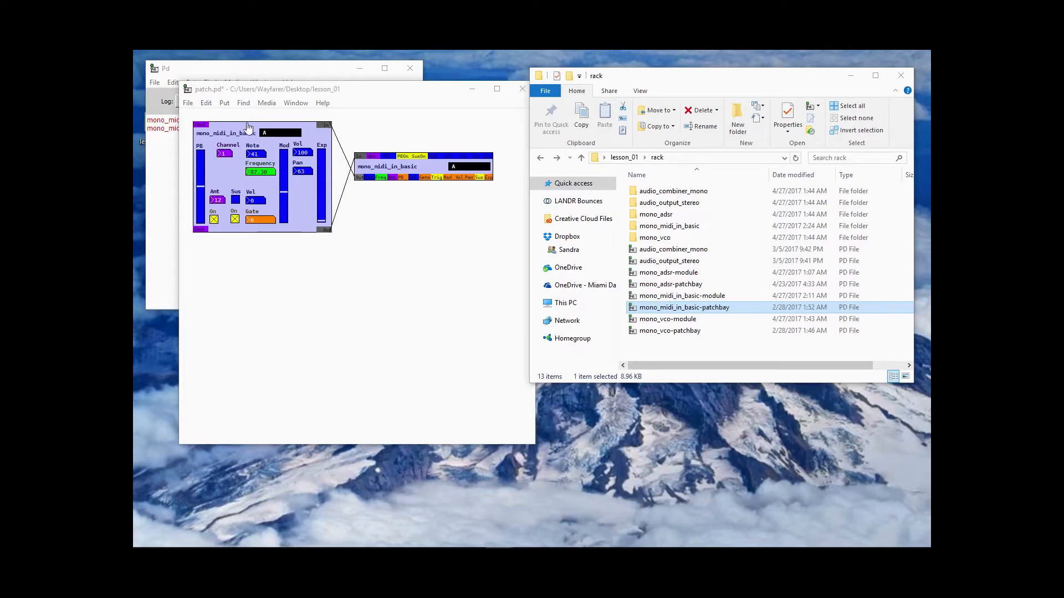
{"action": "left_click", "coordinate": [255, 202]}
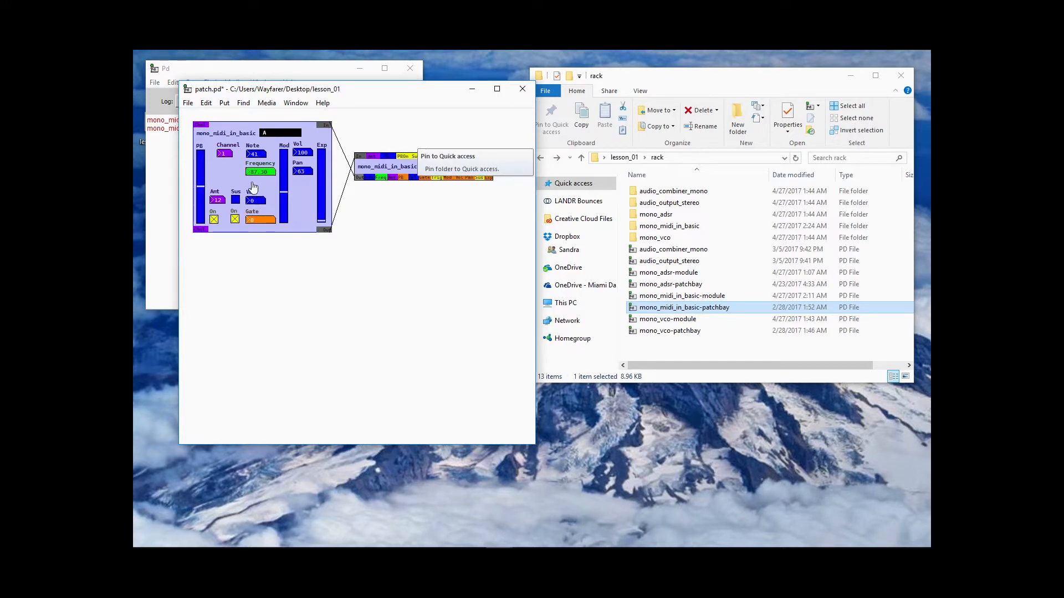
{"action": "left_click_drag", "start_coordinate": [247, 185], "coordinate": [248, 196]}
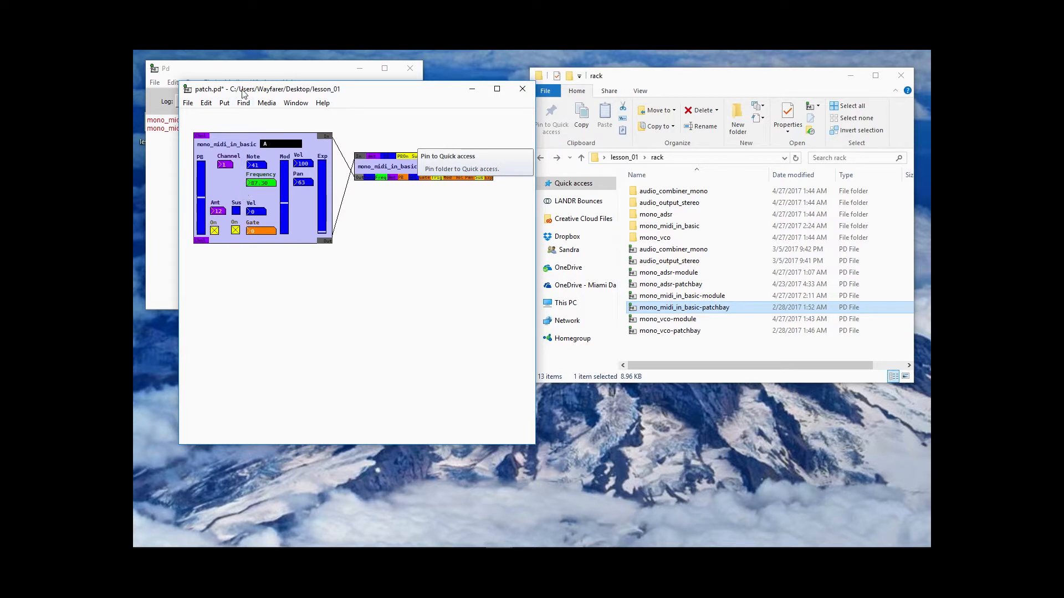
{"action": "left_click", "coordinate": [225, 103]}
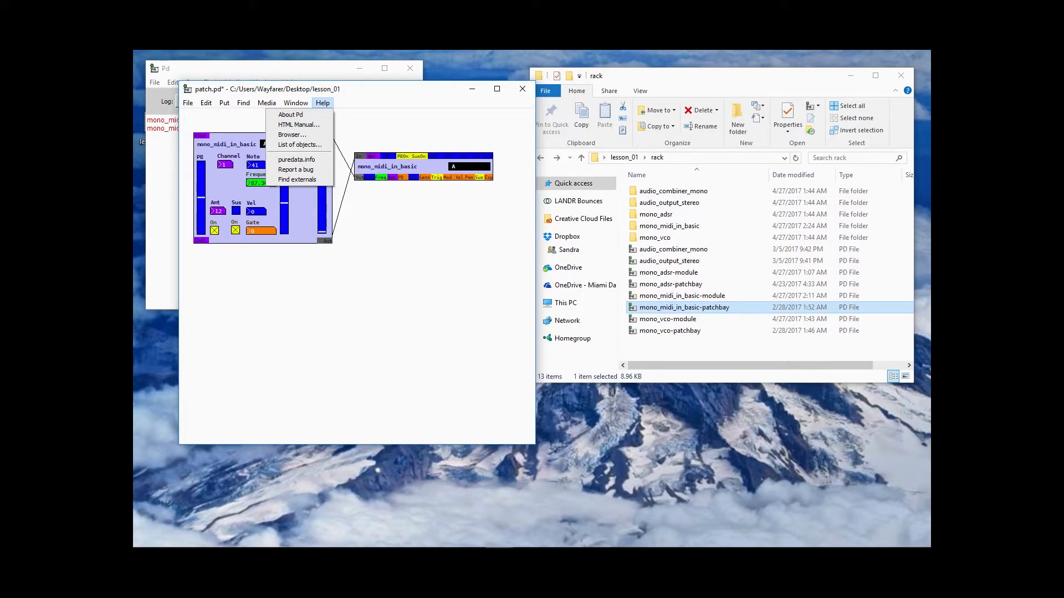
{"action": "key", "text": "alt+Tab"}
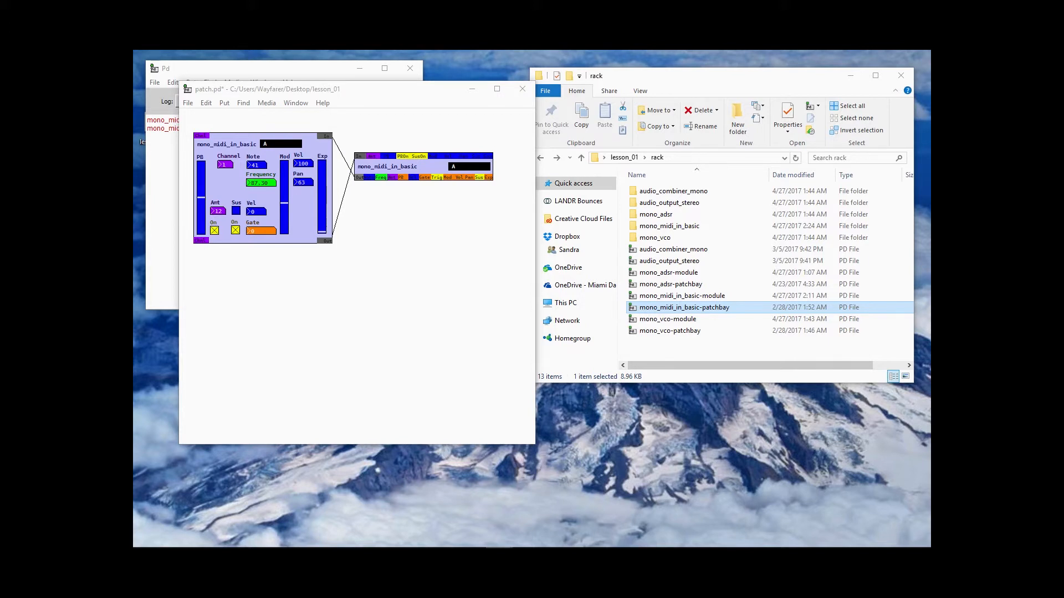
{"action": "left_click_drag", "start_coordinate": [232, 102], "coordinate": [332, 94]}
{"action": "left_click", "coordinate": [445, 548]}
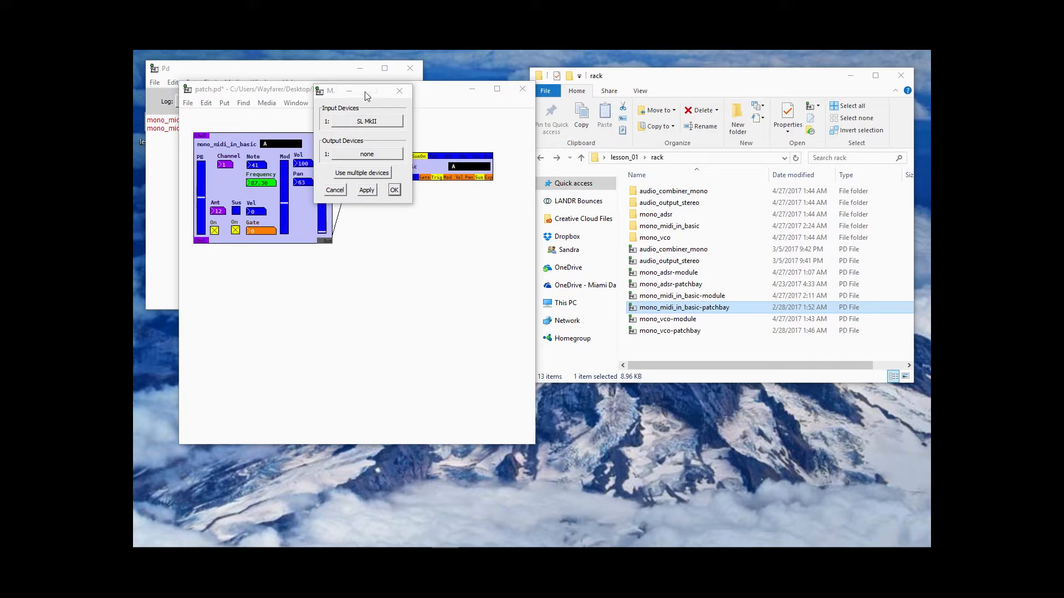
{"action": "left_click_drag", "start_coordinate": [338, 97], "coordinate": [382, 234]}
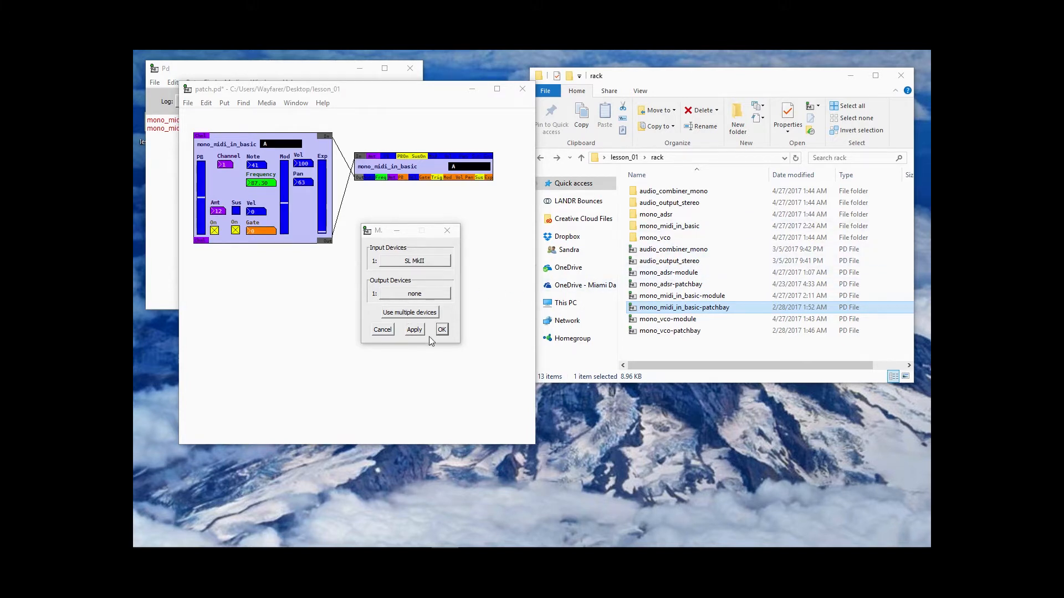
{"action": "left_click", "coordinate": [442, 329]}
{"action": "left_click", "coordinate": [402, 229]}
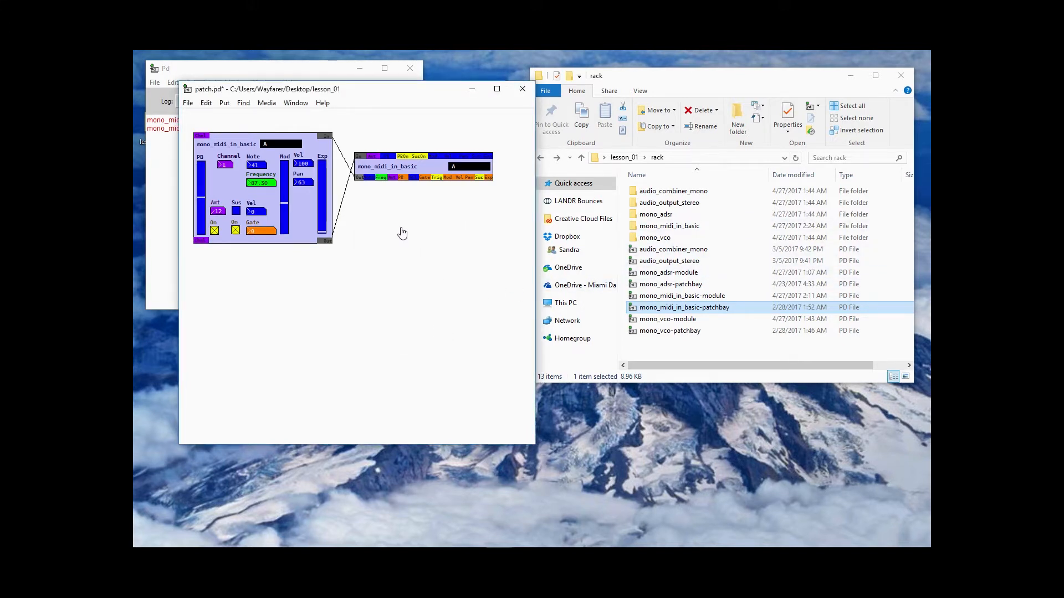
{"action": "left_click_drag", "start_coordinate": [253, 146], "coordinate": [250, 133]}
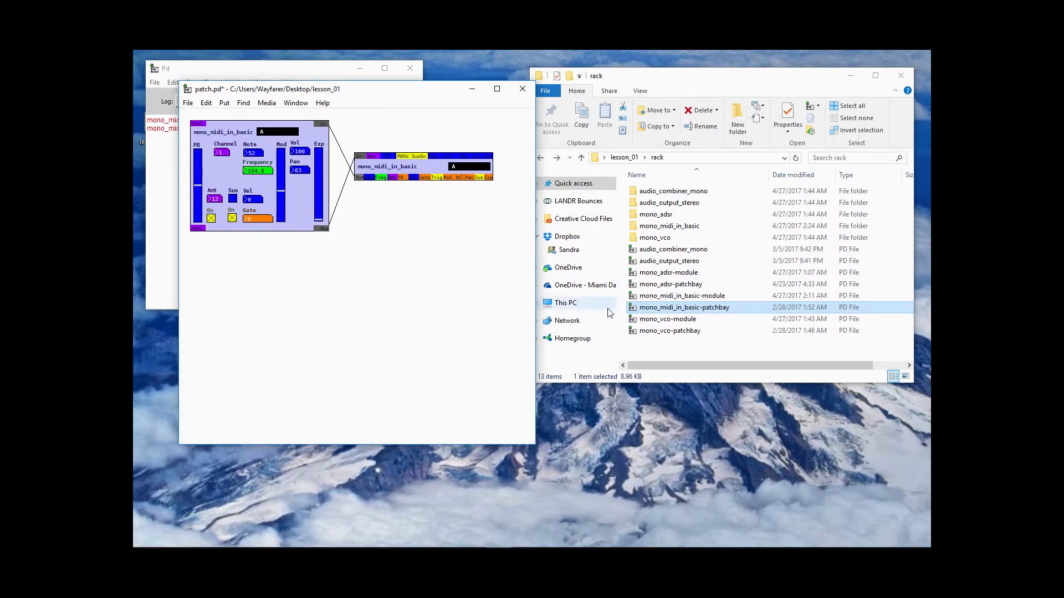
- Add a rack/mono_vco-module A object to the patch and position it directly below the MIDI module
{"action": "left_click", "coordinate": [676, 321]}
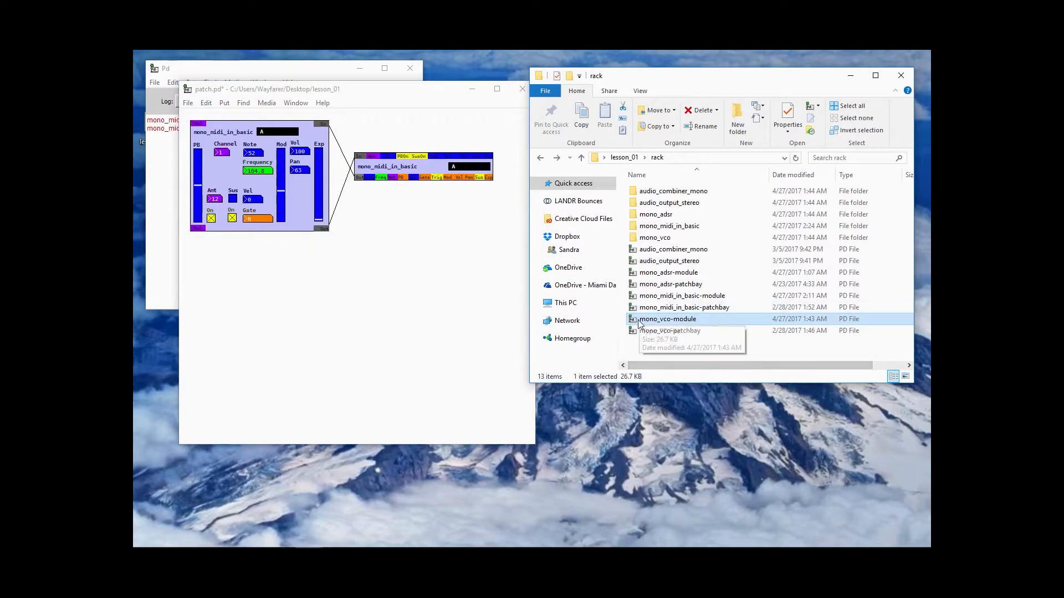
{"action": "left_click", "coordinate": [694, 323]}
{"action": "key", "text": "ctrl+c"}
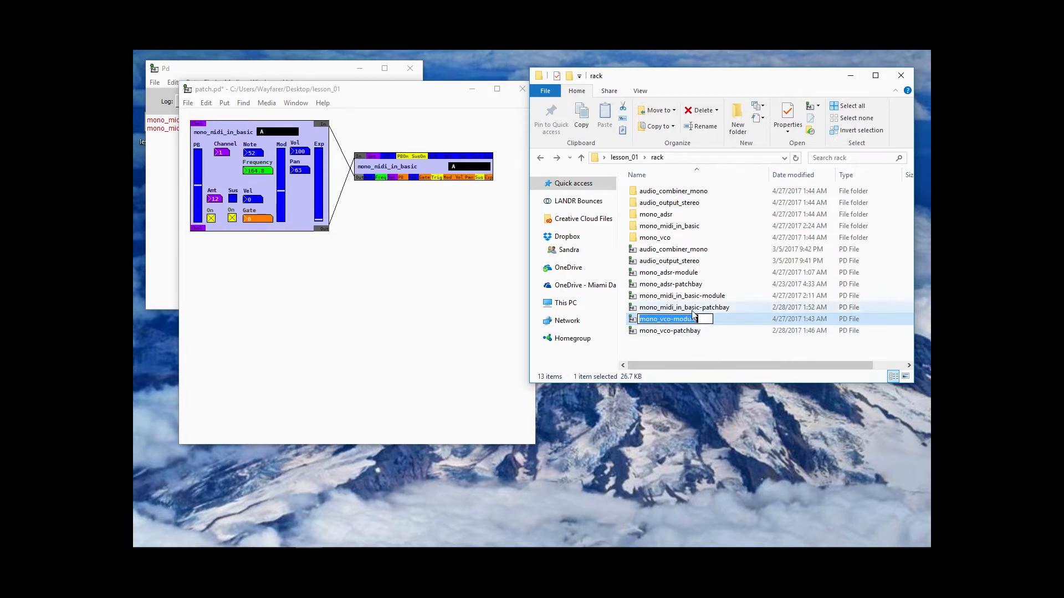
{"action": "left_click", "coordinate": [689, 352]}
{"action": "left_click", "coordinate": [238, 299]}
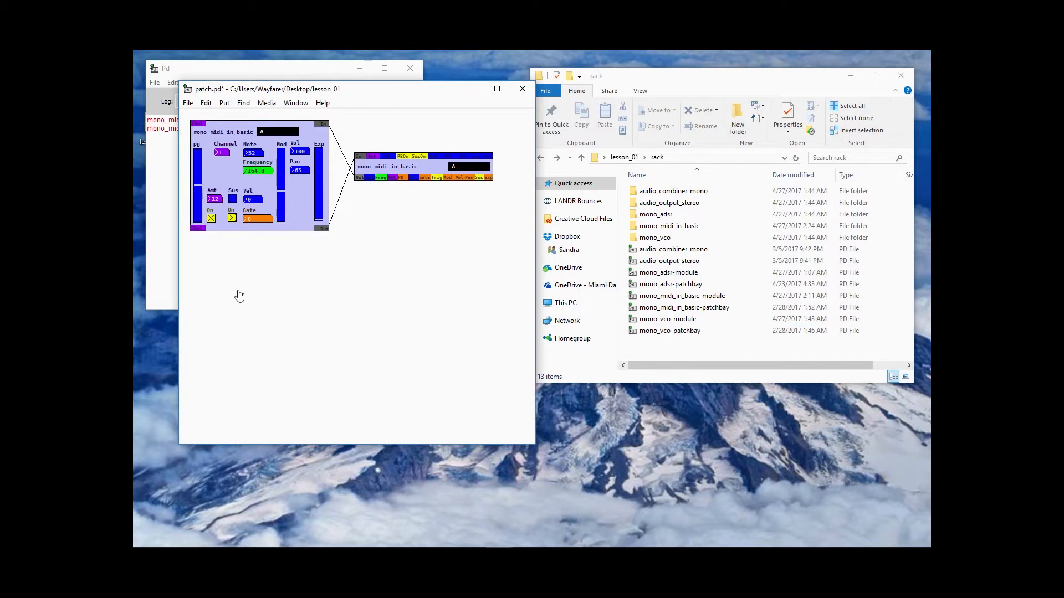
{"action": "key", "text": "ctrl+1"}
{"action": "type", "text": "rack/"}
{"action": "key", "text": "ctrl+v"}
{"action": "left_click", "coordinate": [390, 234]}
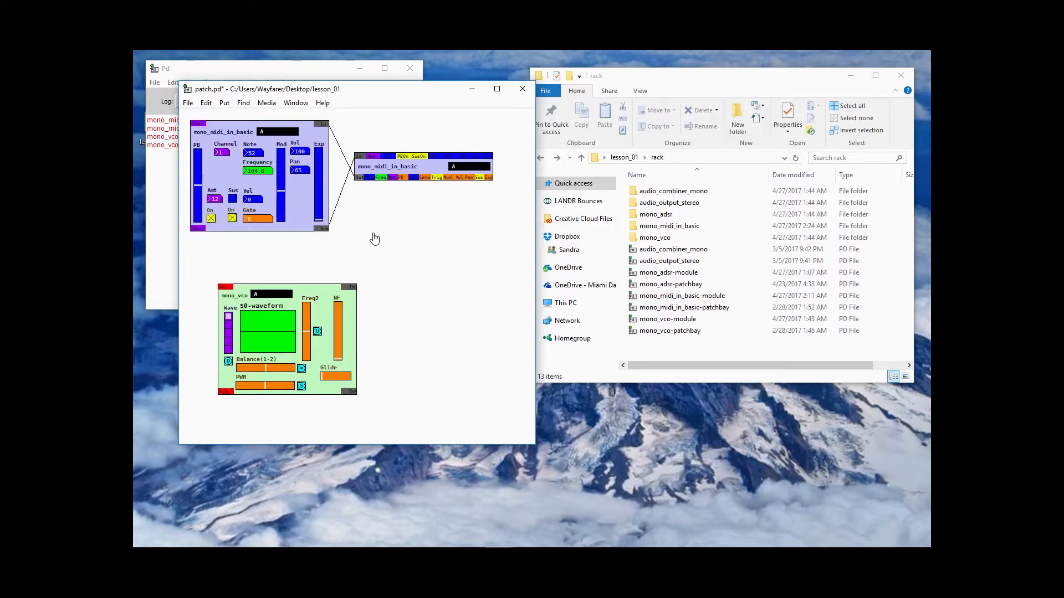
{"action": "left_click_drag", "start_coordinate": [330, 298], "coordinate": [302, 252]}
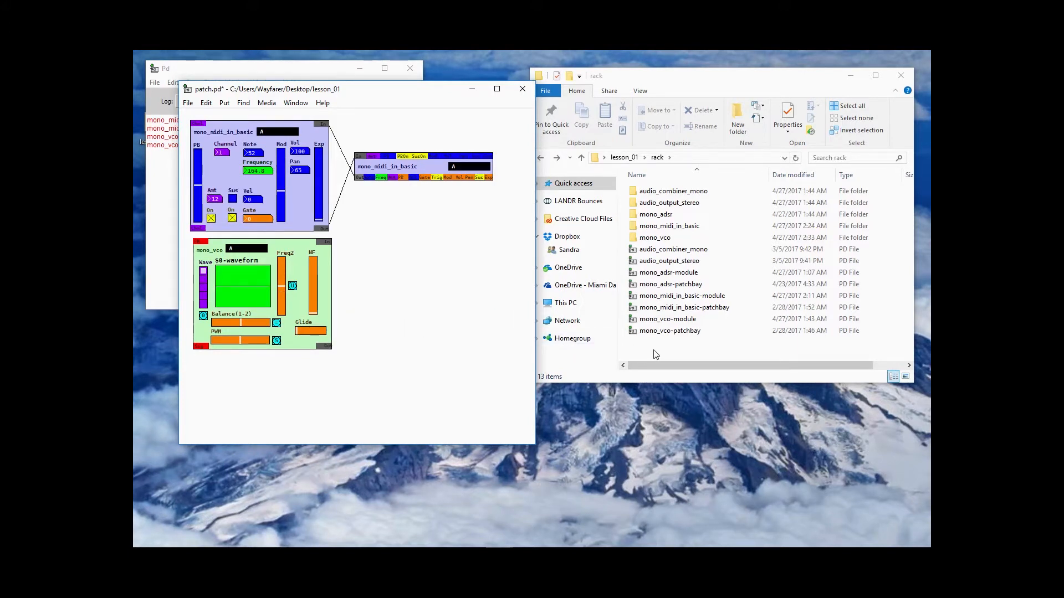
- Add a rack/mono_vco-patchbay A object to the patch and position it just beside the VCO module
{"action": "left_click", "coordinate": [679, 331]}
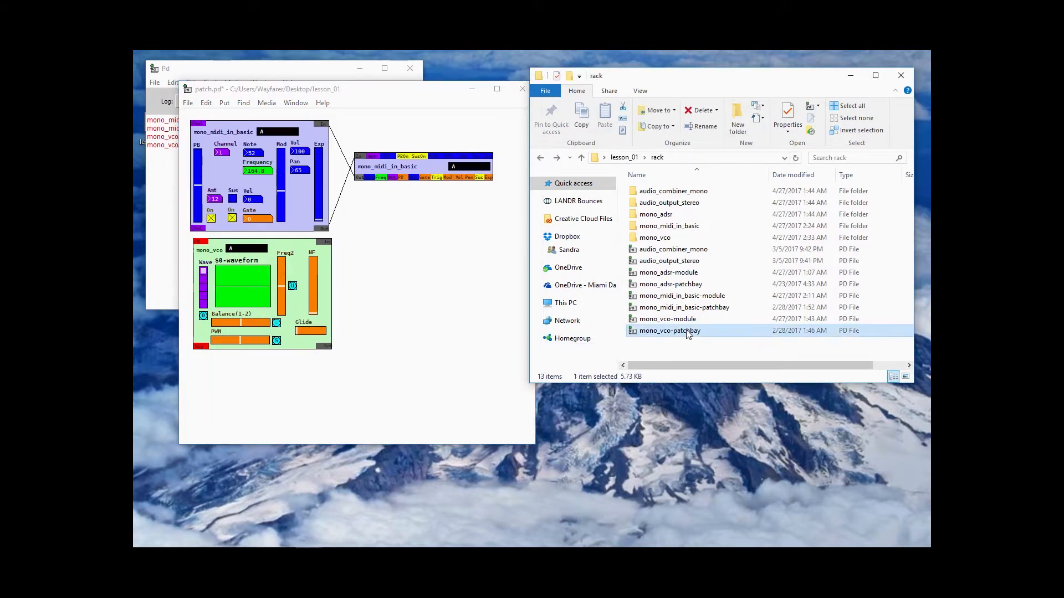
{"action": "left_click", "coordinate": [690, 332]}
{"action": "key", "text": "ctrl+c"}
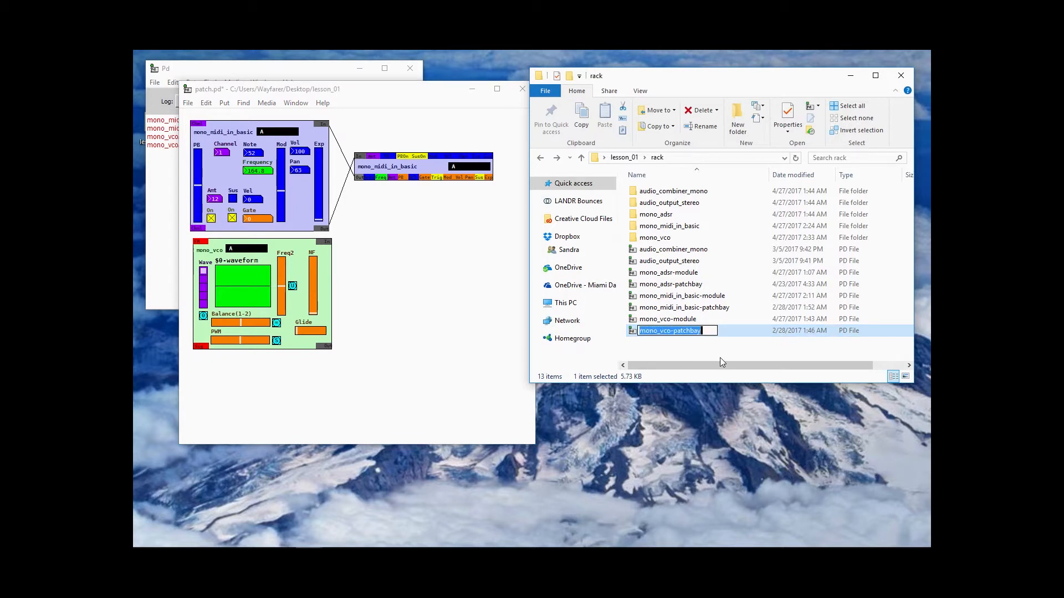
{"action": "left_click", "coordinate": [387, 299]}
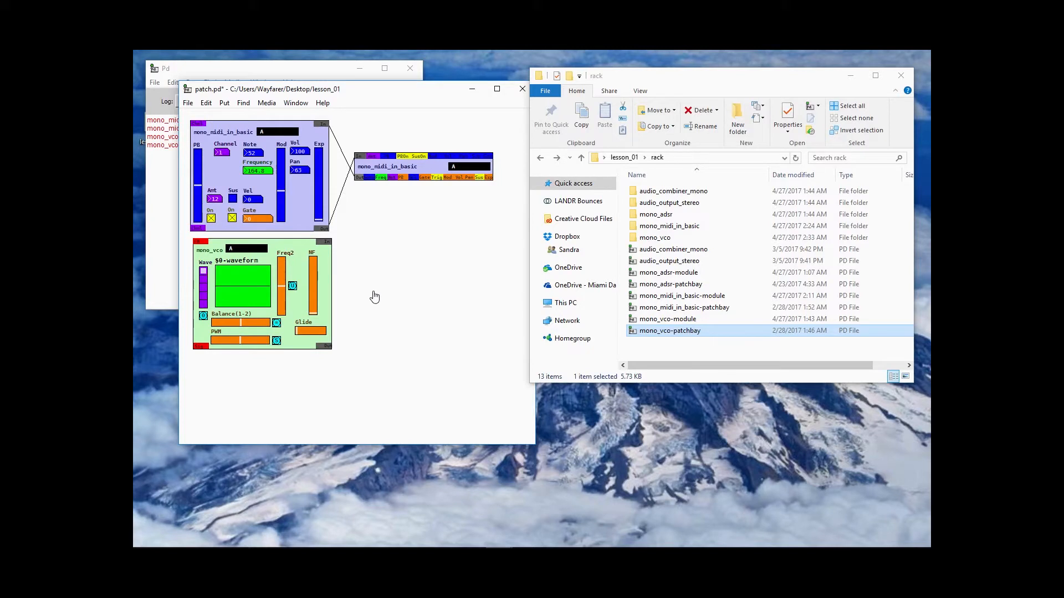
{"action": "key", "text": "ctrl+1"}
{"action": "type", "text": "rack/"}
{"action": "key", "text": "ctrl+v"}
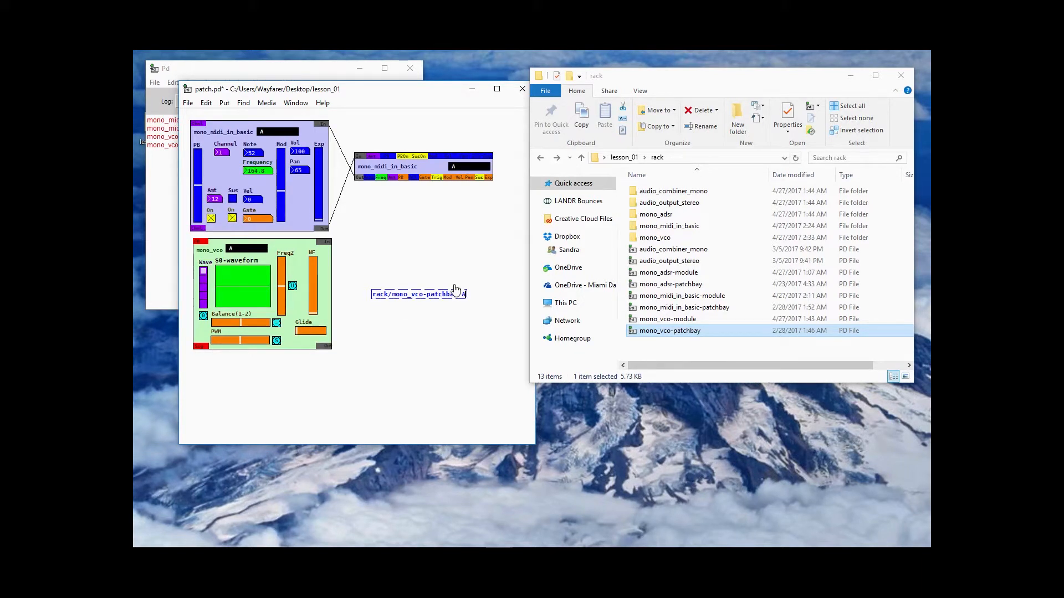
{"action": "left_click", "coordinate": [459, 229]}
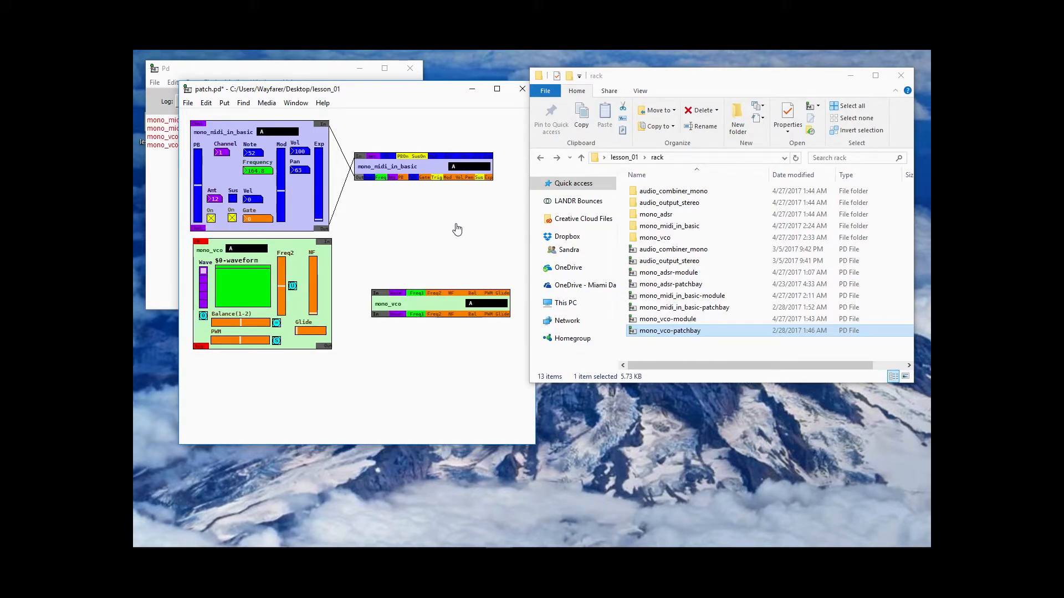
{"action": "left_click_drag", "start_coordinate": [433, 309], "coordinate": [410, 290]}
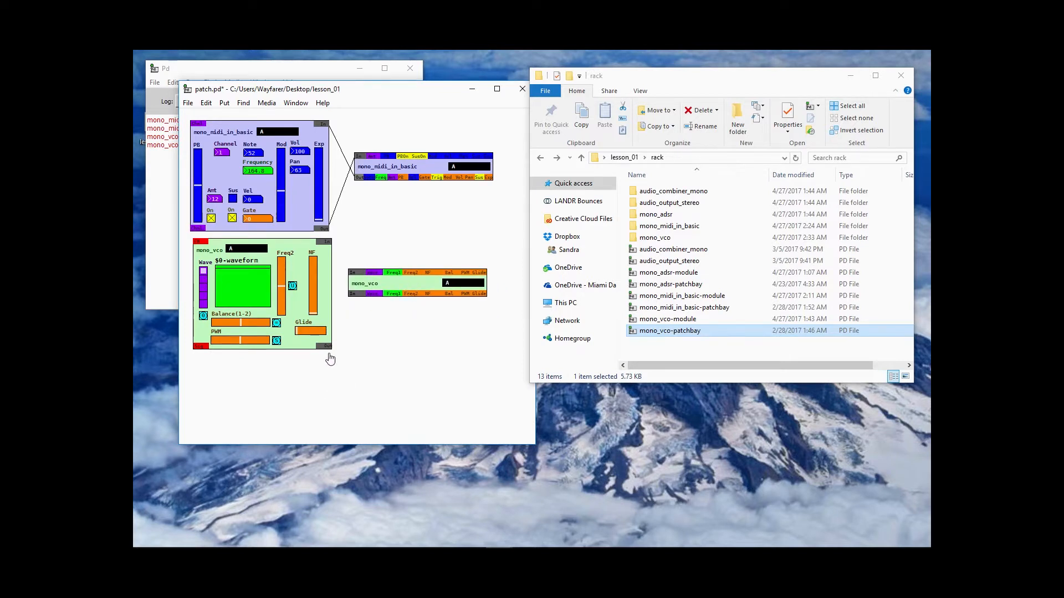
- Connect the VCO module's Out to its patchbay's In and the patchbay's Out back to the module's In, and enlarge the patch window
{"action": "left_click_drag", "start_coordinate": [329, 348], "coordinate": [352, 271]}
{"action": "left_click_drag", "start_coordinate": [351, 295], "coordinate": [330, 242]}
{"action": "left_click_drag", "start_coordinate": [536, 445], "coordinate": [557, 519]}
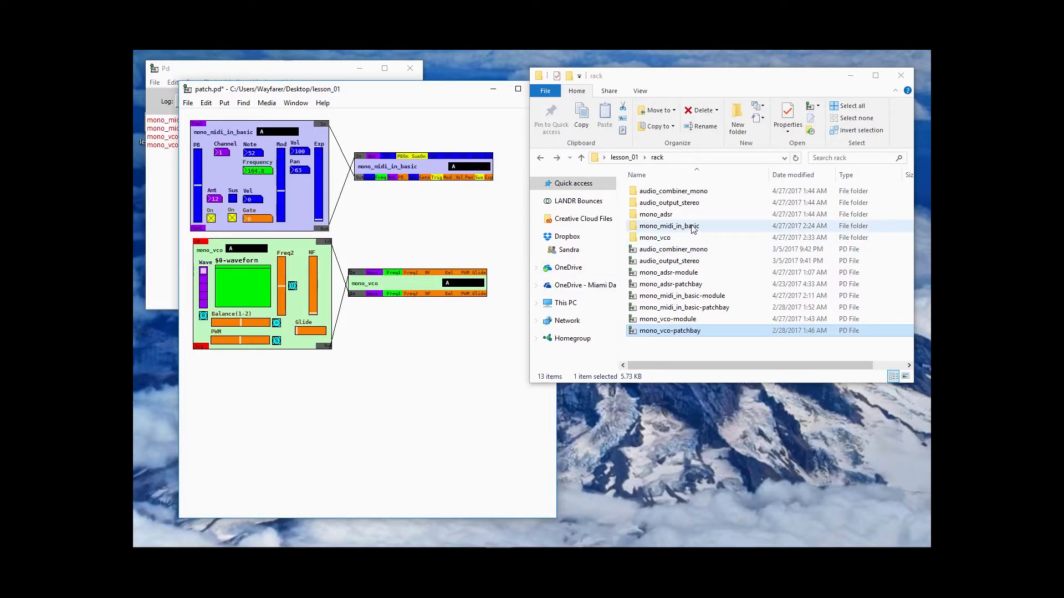
- Add a rack/audio_output_stereo A object to the patch and position it directly below the VCO module
{"action": "left_click", "coordinate": [666, 238]}
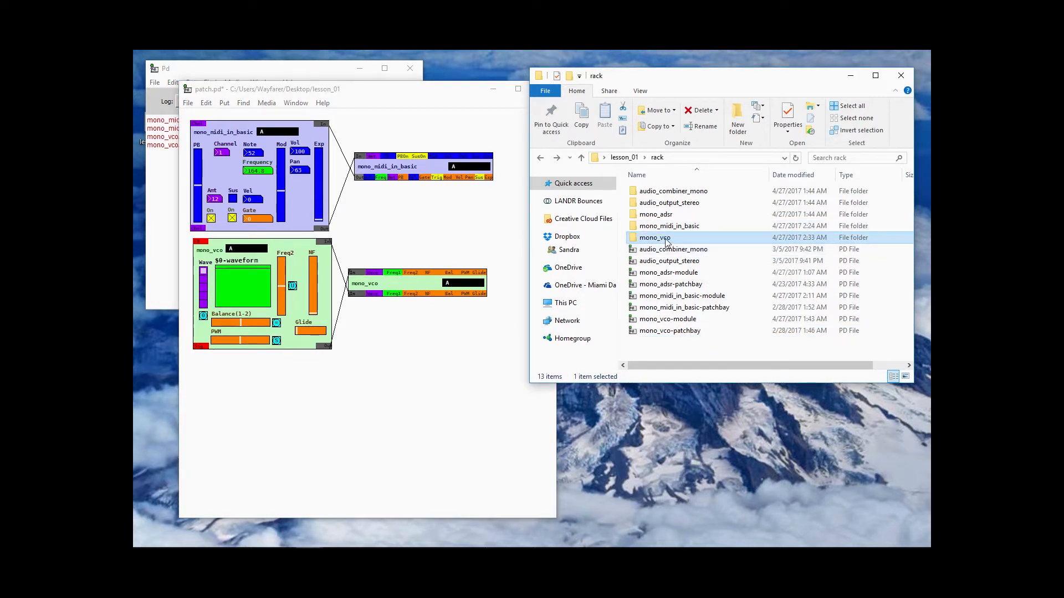
{"action": "left_click", "coordinate": [668, 253]}
{"action": "left_click", "coordinate": [670, 262]}
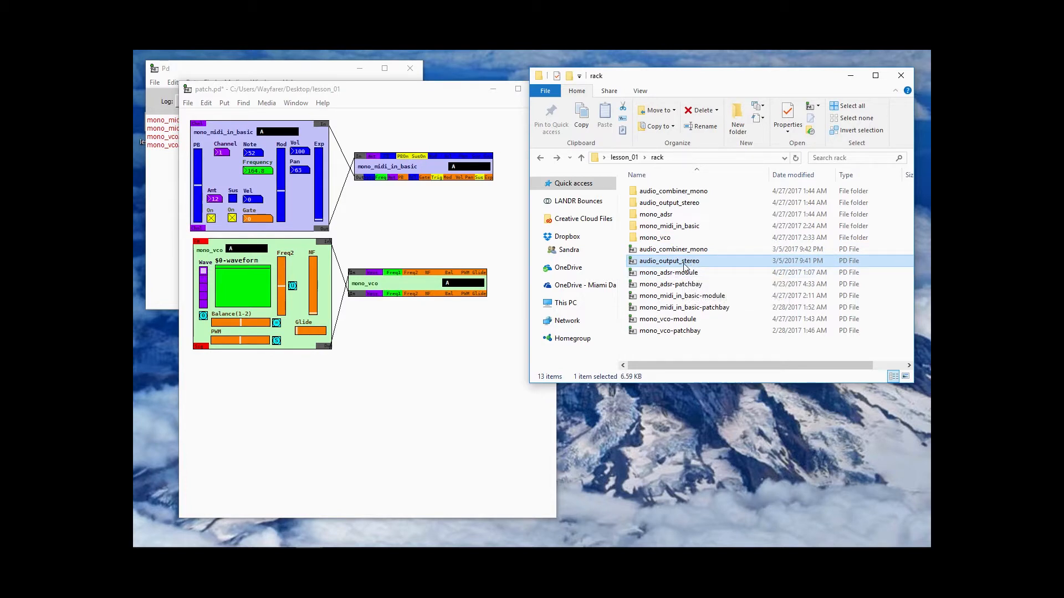
{"action": "left_click", "coordinate": [685, 264]}
{"action": "key", "text": "ctrl+c"}
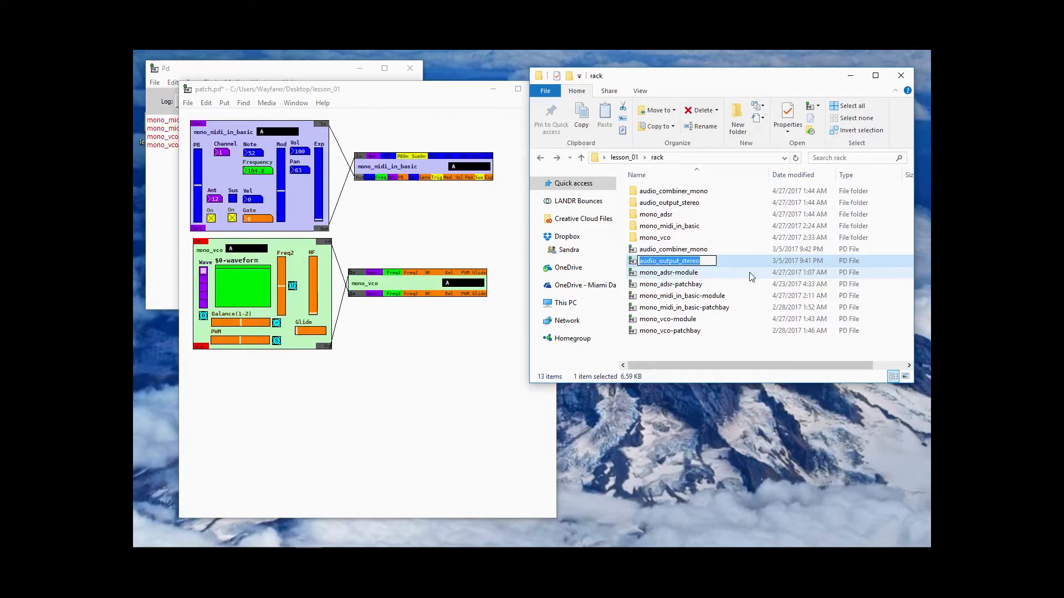
{"action": "key", "text": "Return"}
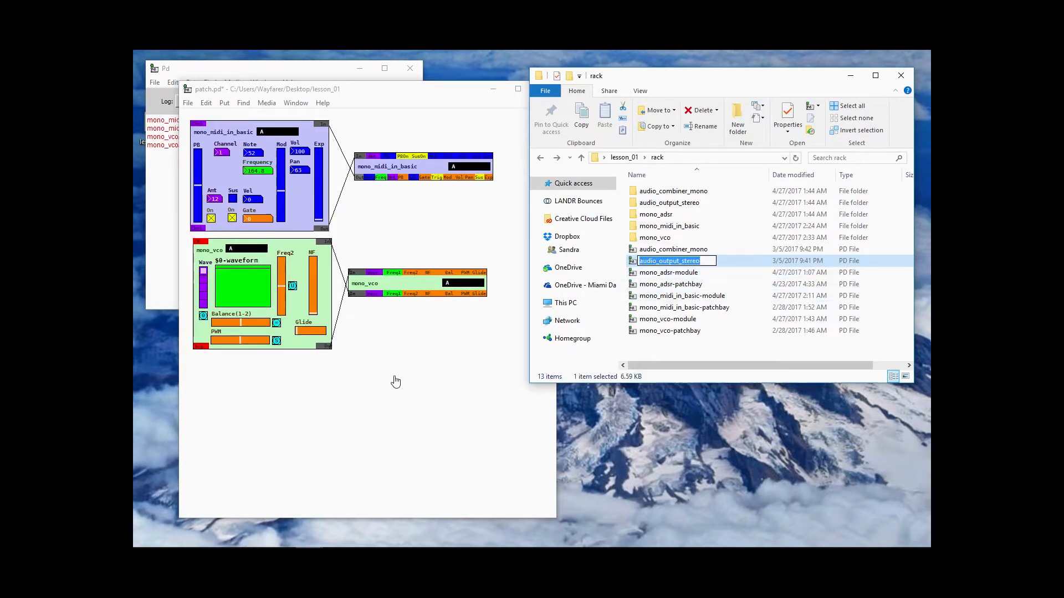
{"action": "left_click", "coordinate": [394, 382]}
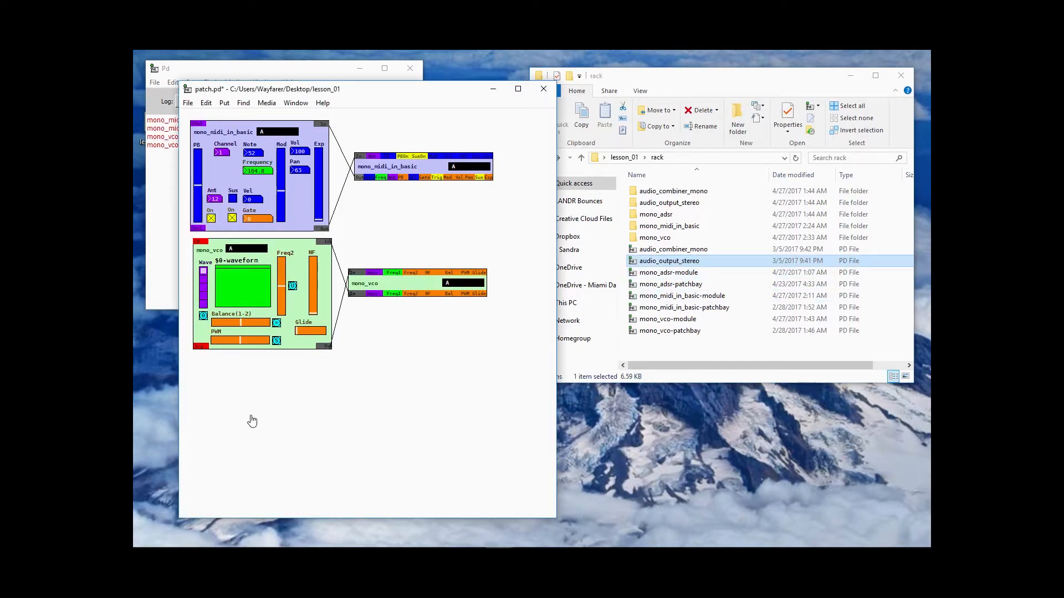
{"action": "key", "text": "ctrl+1"}
{"action": "type", "text": "rack/"}
{"action": "key", "text": "ctrl+v"}
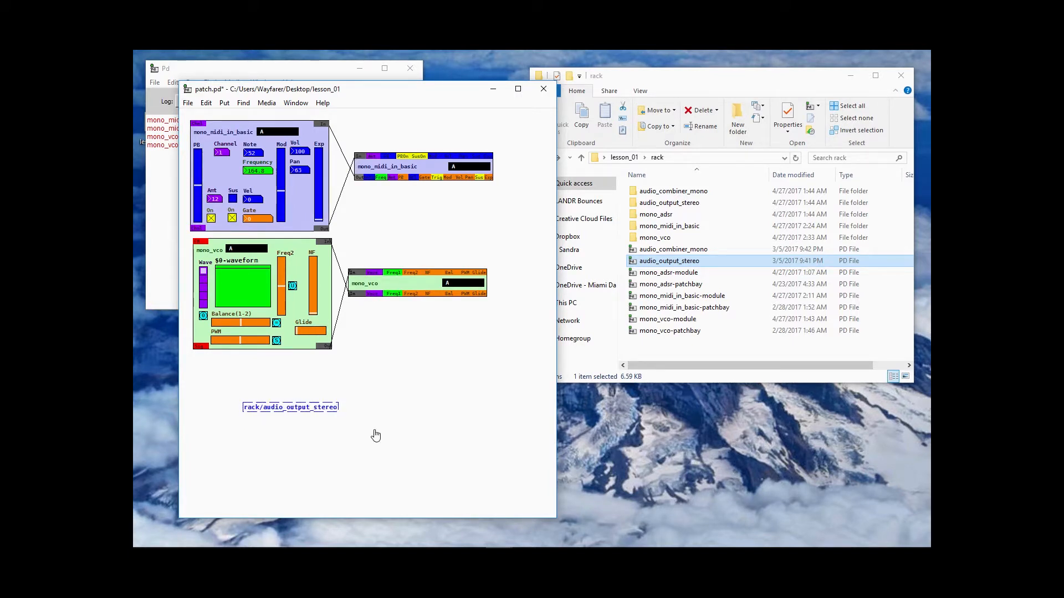
{"action": "type", "text": "A"}
{"action": "left_click", "coordinate": [426, 391]}
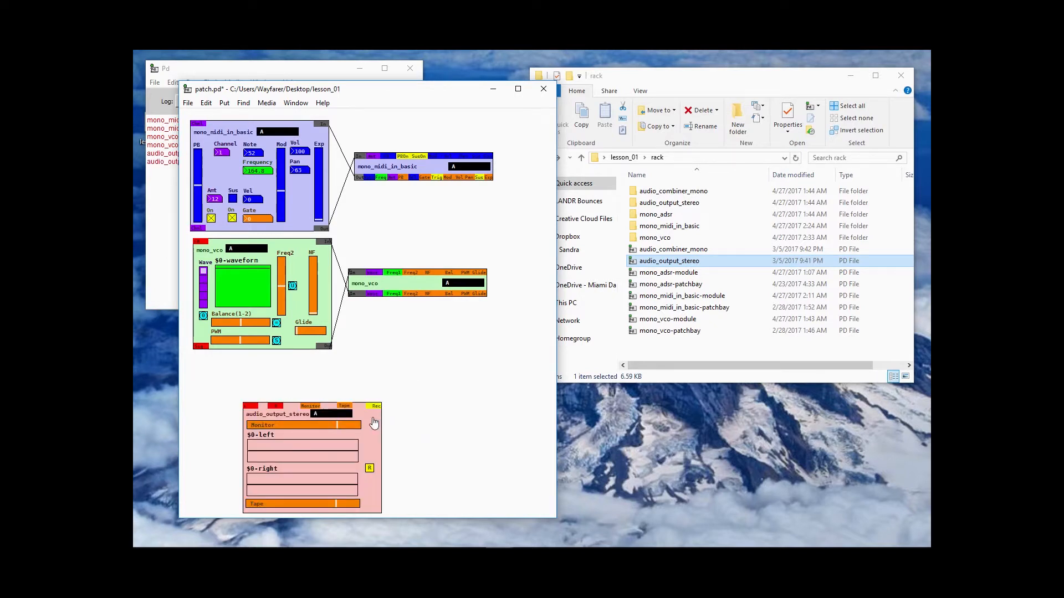
{"action": "left_click_drag", "start_coordinate": [374, 423], "coordinate": [316, 388]}
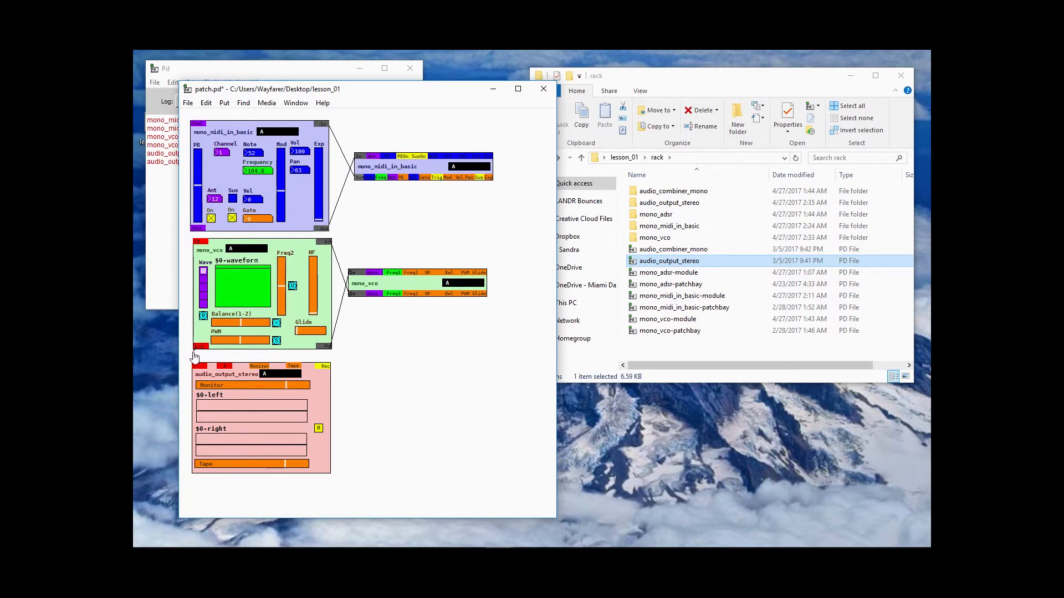
- Connect the VCO module's audio output to both audio inputs of the stereo output module and lower its Monitor level to near minimum
{"action": "left_click_drag", "start_coordinate": [197, 347], "coordinate": [200, 371]}
{"action": "left_click_drag", "start_coordinate": [196, 348], "coordinate": [227, 365]}
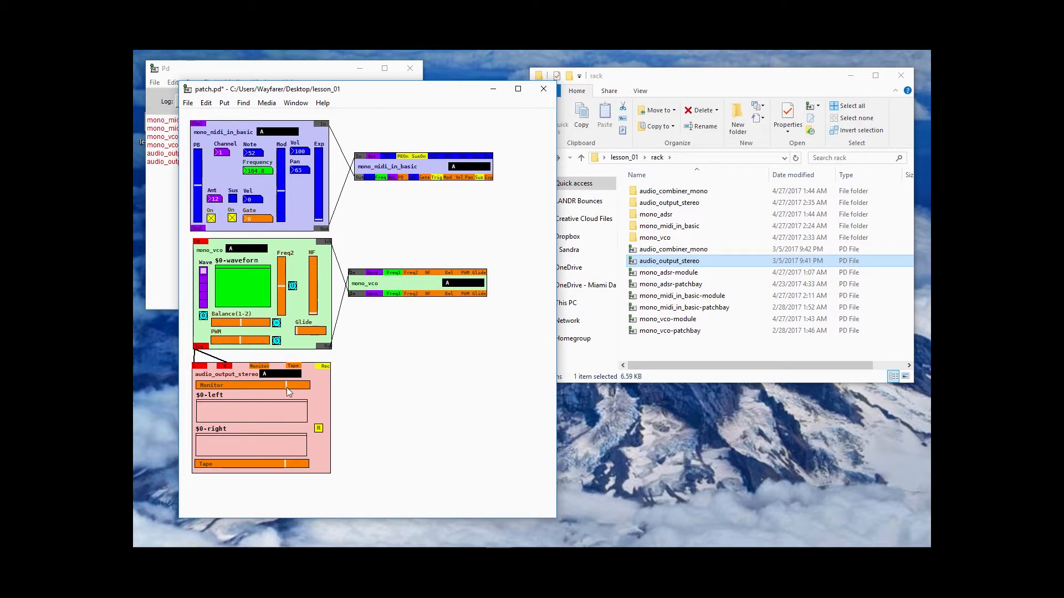
{"action": "left_click_drag", "start_coordinate": [284, 385], "coordinate": [214, 388]}
- Connect the MIDI patchbay's Freq output to the VCO patchbay's Freq1 input, and turn DSP off
{"action": "mouse_move", "coordinate": [381, 178]}
{"action": "left_mouse_down"}
{"action": "mouse_move", "coordinate": [399, 261]}
{"action": "mouse_move", "coordinate": [390, 279]}
{"action": "left_mouse_up"}
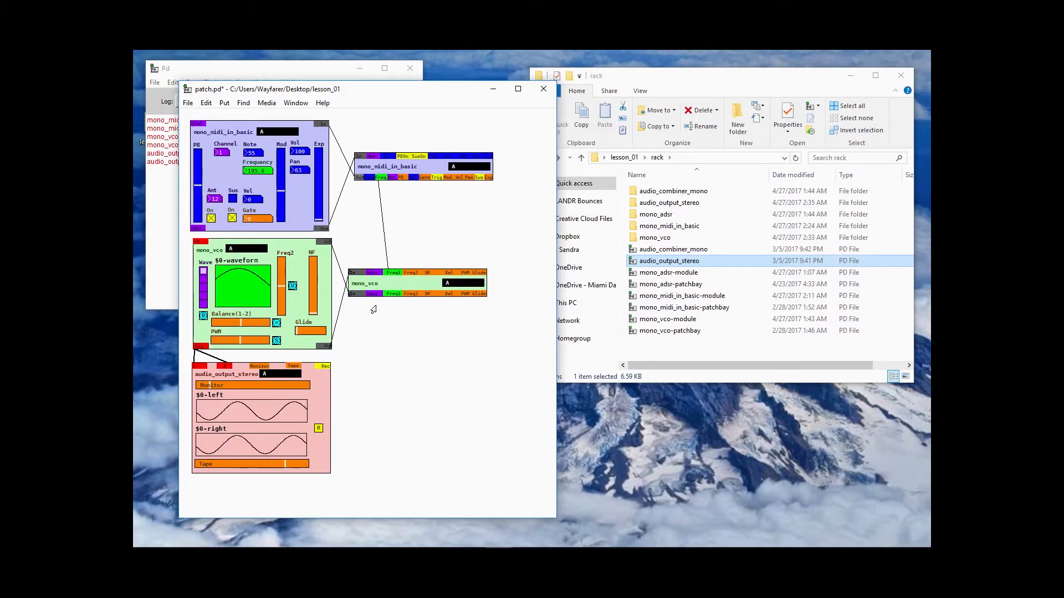
{"action": "left_click", "coordinate": [266, 104]}
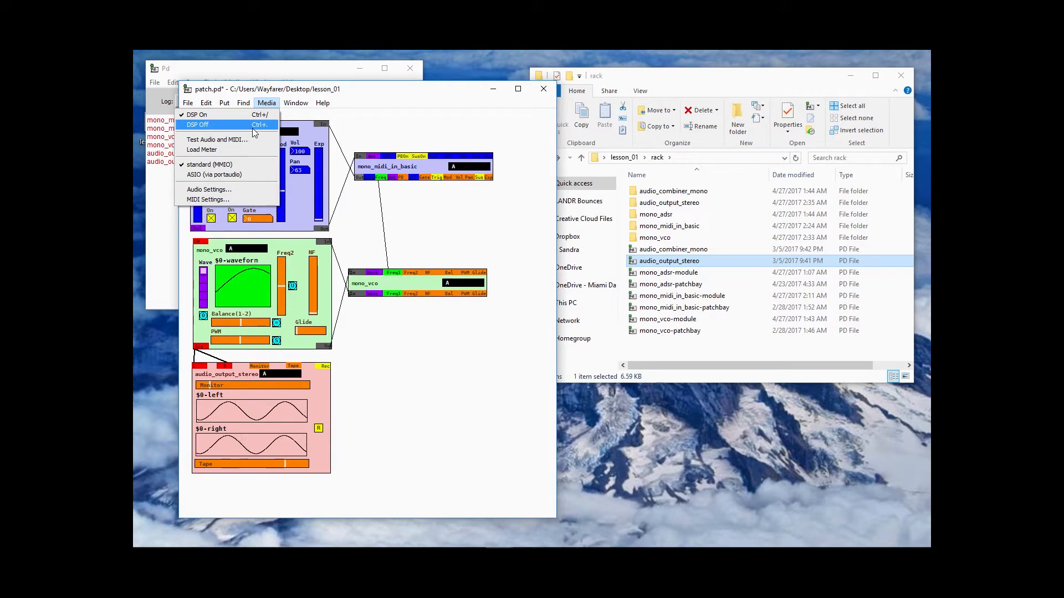
{"action": "left_click", "coordinate": [221, 126]}
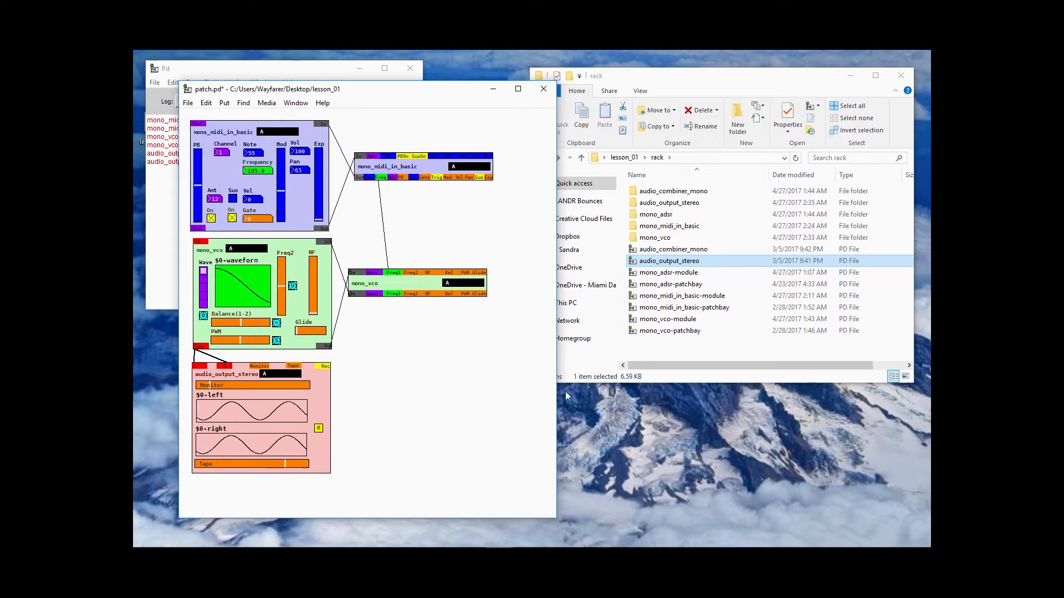
- Add a rack/mono_adsr-module A object to the patch and position it below the VCO patchbay, beside the stereo output module
{"action": "left_click", "coordinate": [686, 275]}
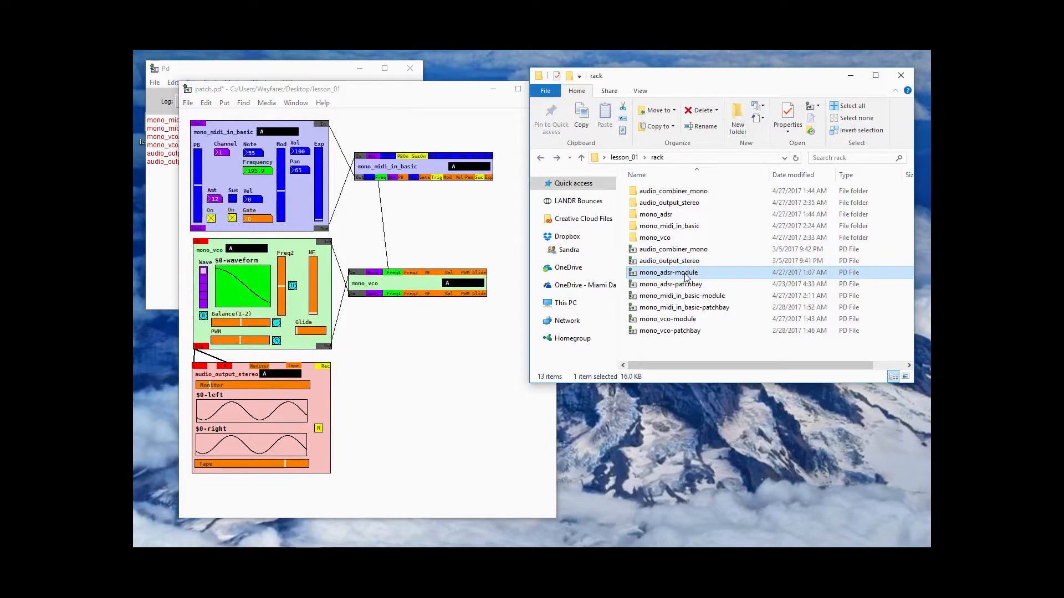
{"action": "key", "text": "F2"}
{"action": "key", "text": "ctrl+c"}
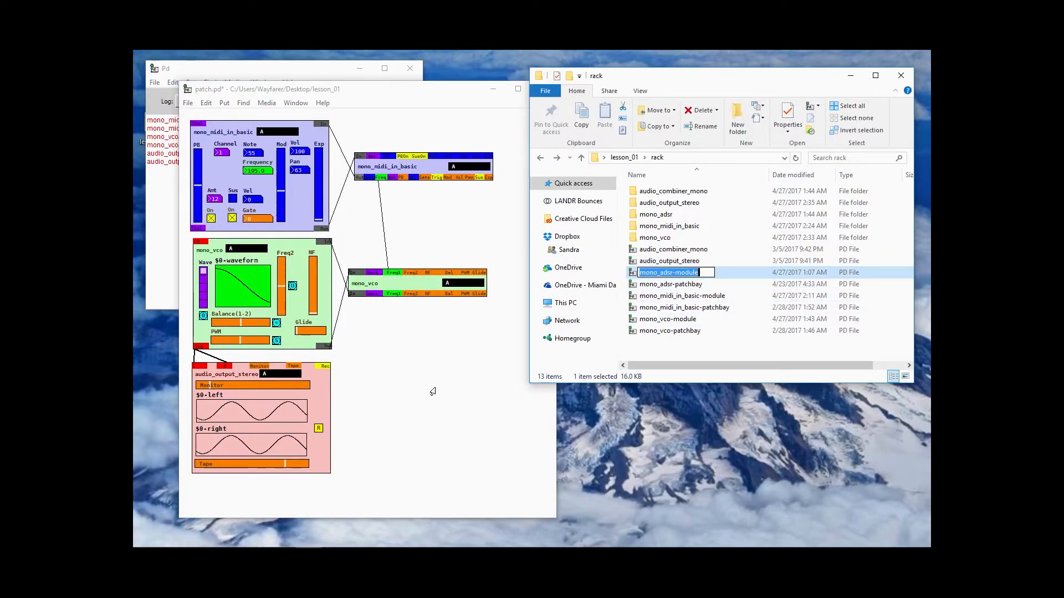
{"action": "left_click", "coordinate": [417, 372]}
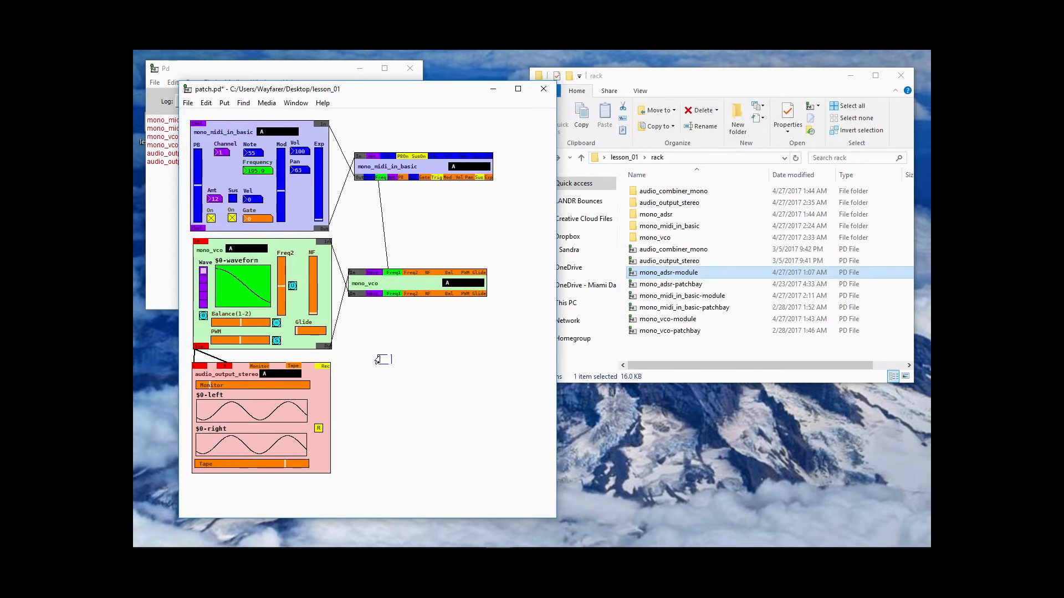
{"action": "left_click", "coordinate": [377, 337]}
{"action": "type", "text": "rack/"}
{"action": "key", "text": "ctrl+v"}
{"action": "left_click", "coordinate": [451, 388]}
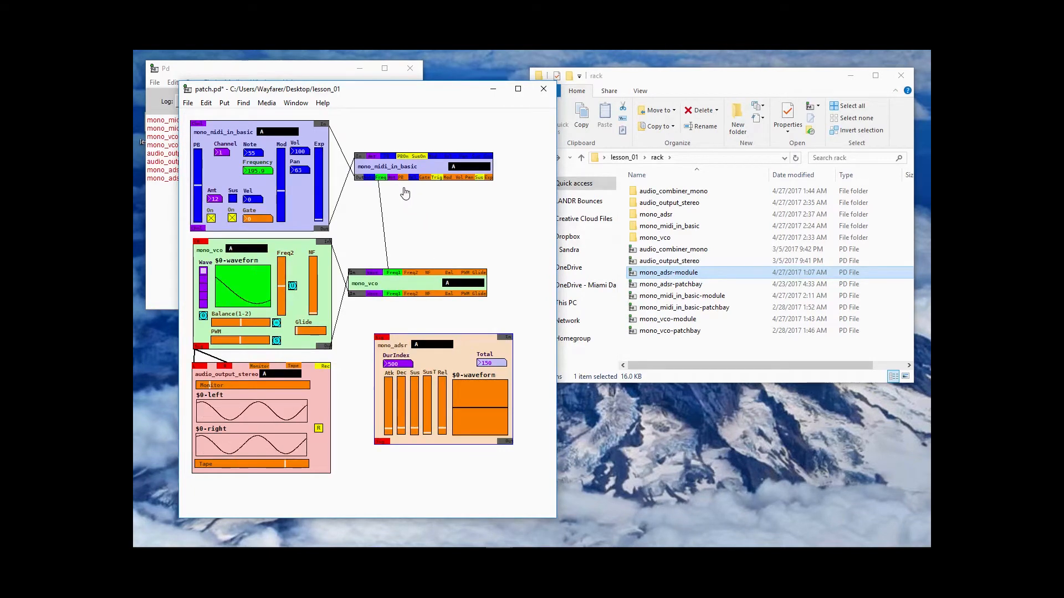
{"action": "left_click_drag", "start_coordinate": [401, 179], "coordinate": [468, 306]}
{"action": "left_click_drag", "start_coordinate": [465, 344], "coordinate": [439, 344]}
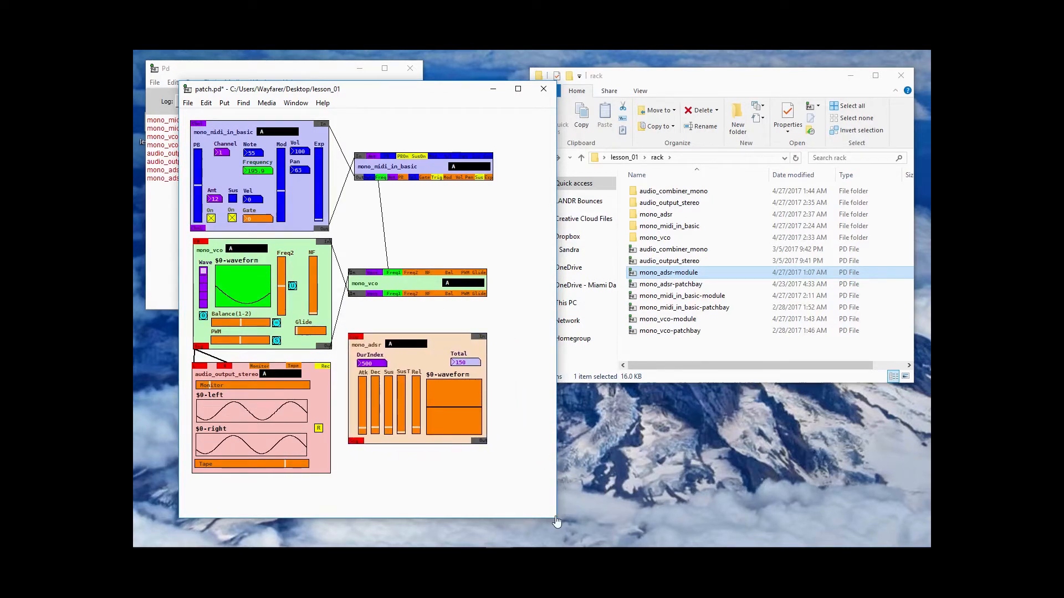
- Widen the patch window and add a rack/mono_adsr-patchbay A object just beside the ADSR module
{"action": "left_click_drag", "start_coordinate": [559, 511], "coordinate": [653, 511]}
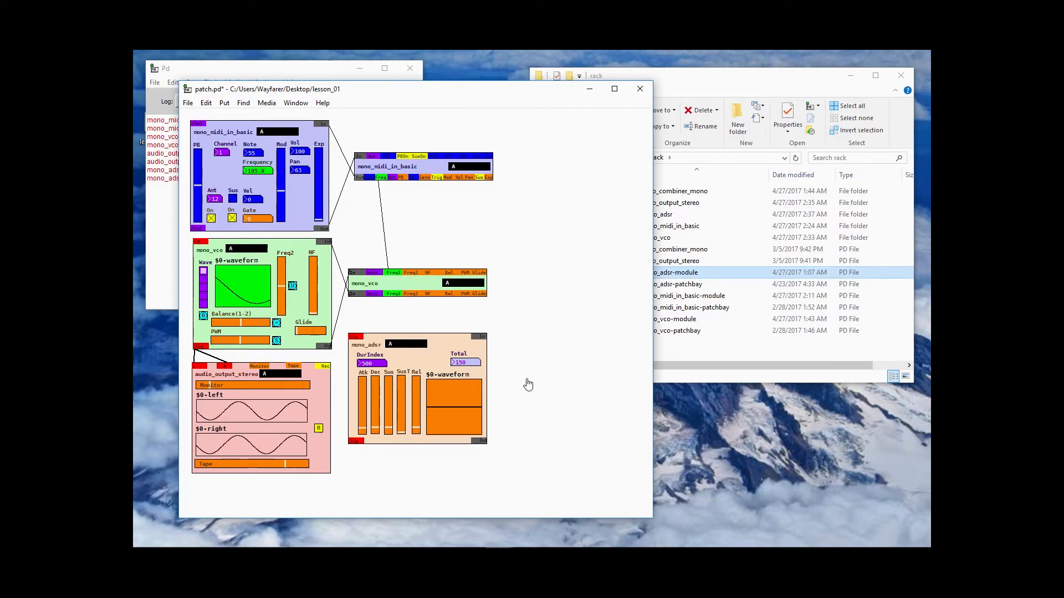
{"action": "left_click", "coordinate": [533, 363]}
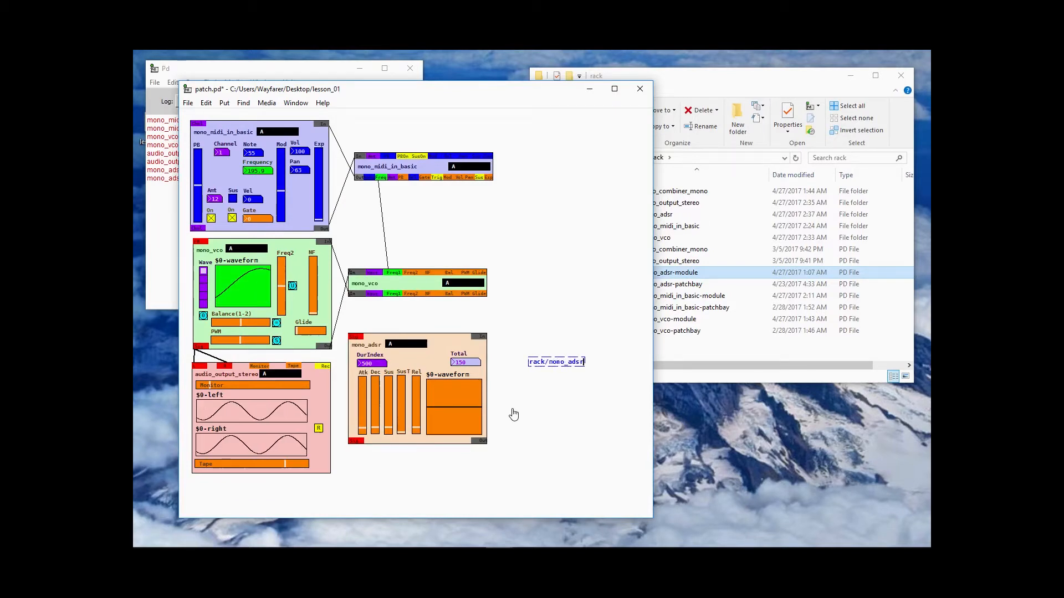
{"action": "type", "text": "rack/mono_adsr-patchbay A"}
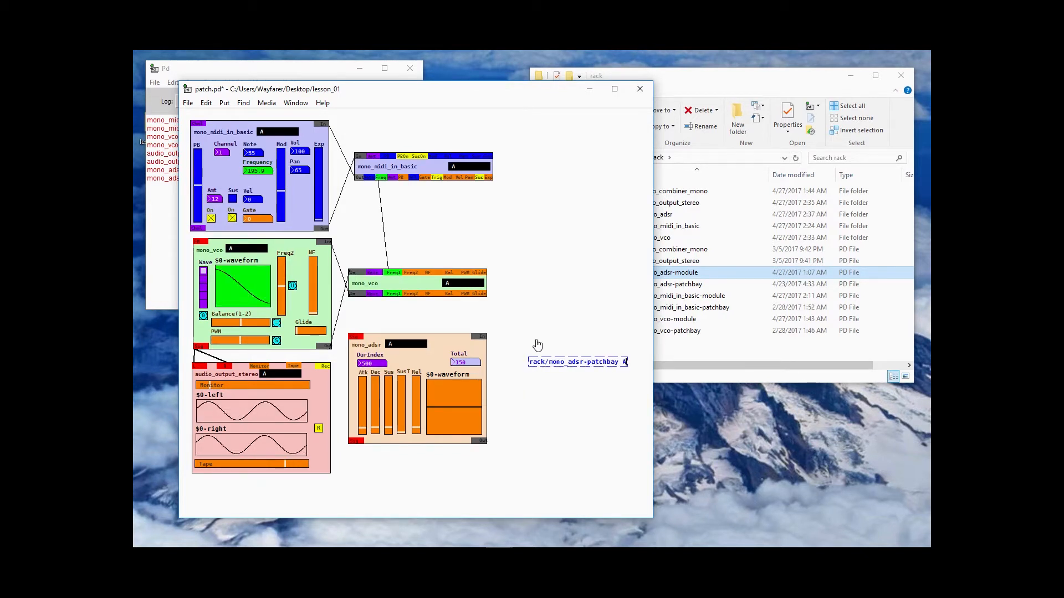
{"action": "left_click", "coordinate": [541, 302]}
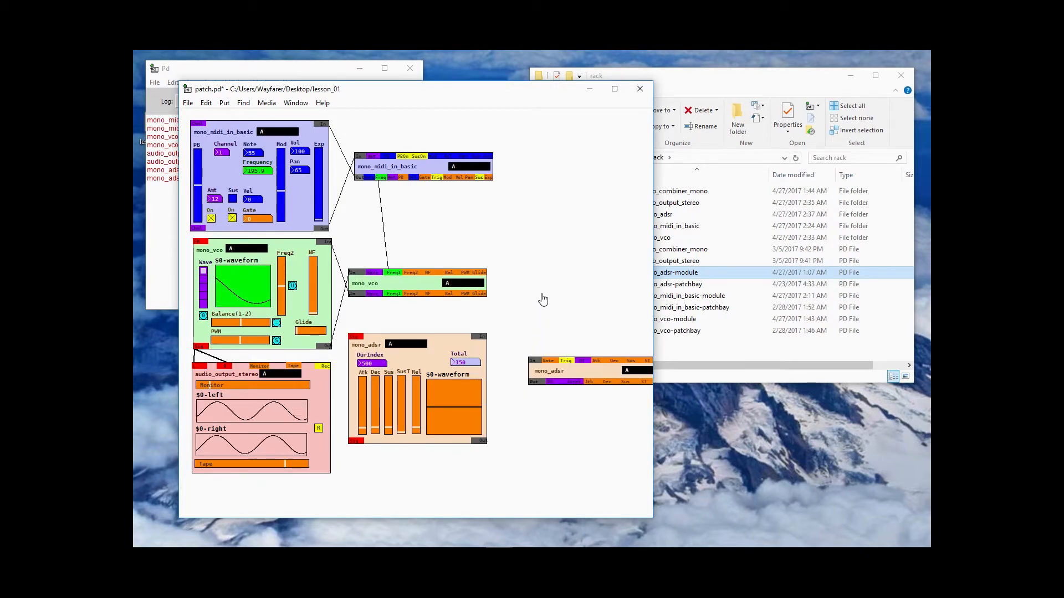
{"action": "left_click_drag", "start_coordinate": [577, 377], "coordinate": [550, 393]}
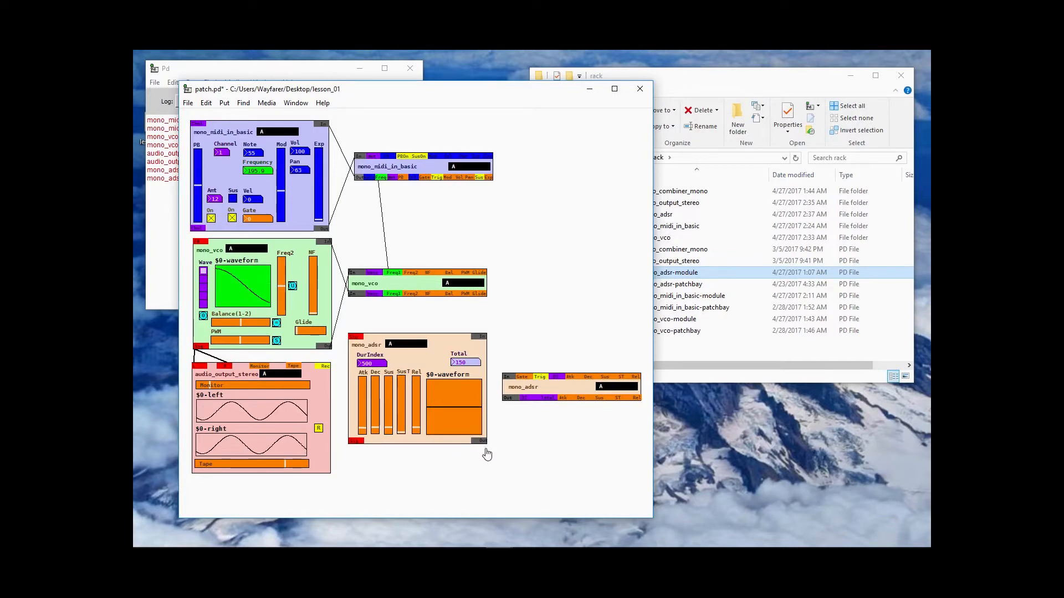
- Wire the ADSR module and its patchbay both ways, feed the MIDI patchbay's Gate into the ADSR patchbay's Gate, and slightly lower the Atk slider
{"action": "left_click_drag", "start_coordinate": [485, 442], "coordinate": [482, 337]}
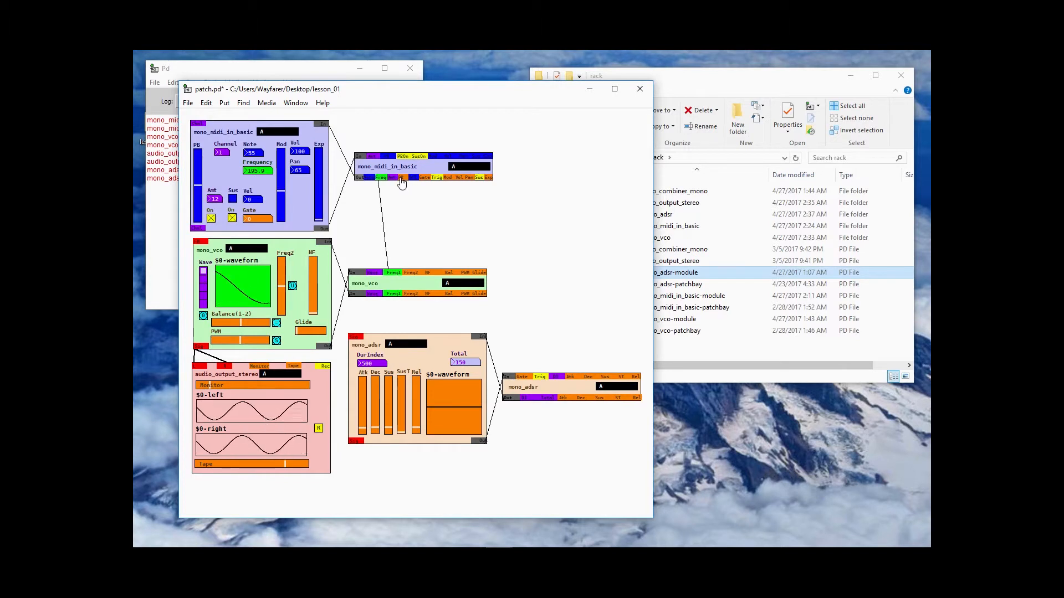
{"action": "left_click_drag", "start_coordinate": [401, 179], "coordinate": [522, 379]}
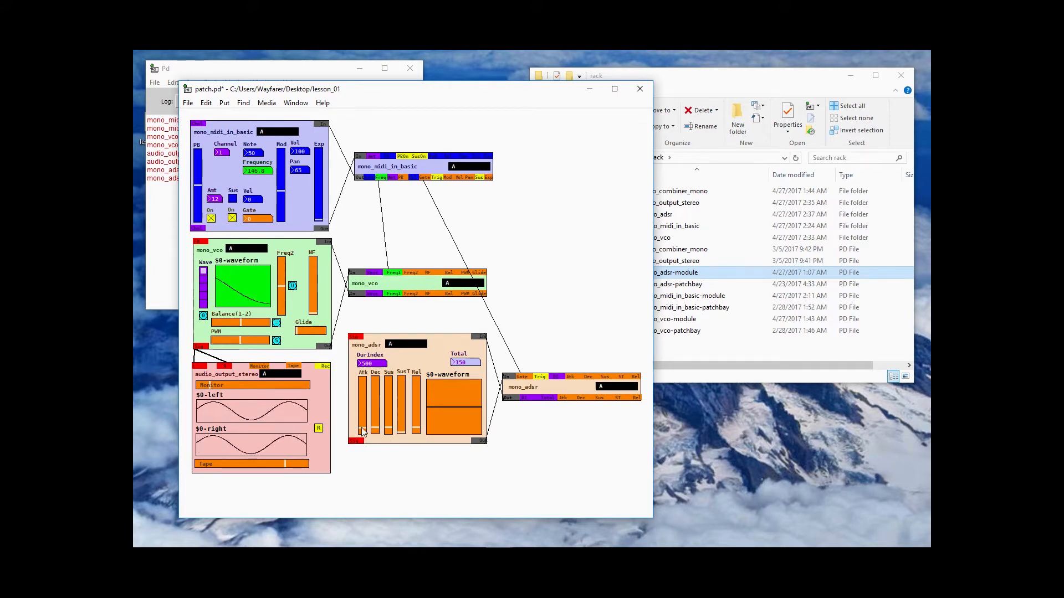
{"action": "left_click_drag", "start_coordinate": [361, 428], "coordinate": [362, 428]}
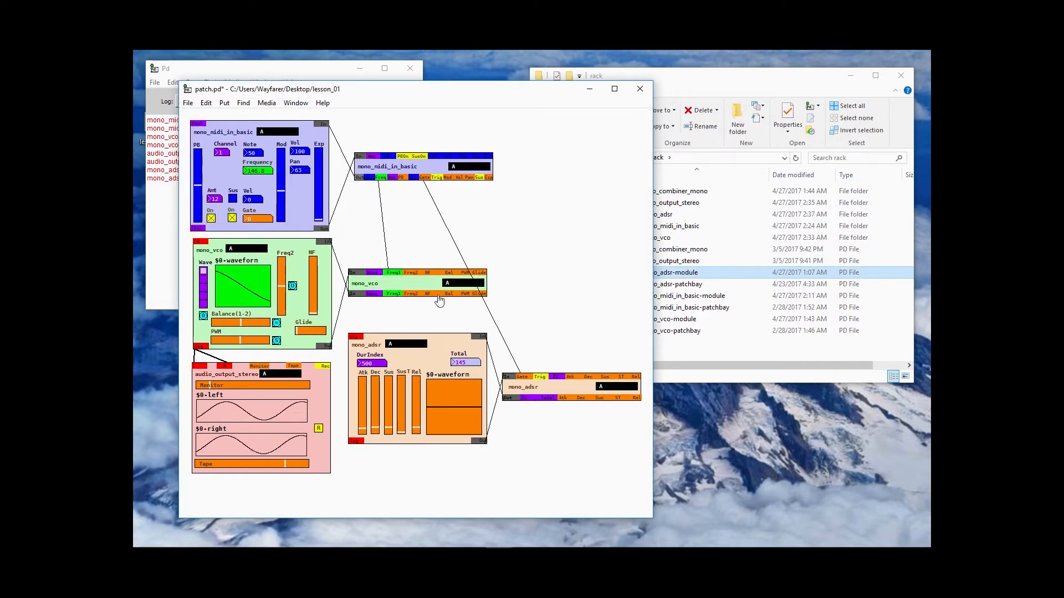
- Replace the VCO's cables to the stereo output with one to the ADSR module's audio input, and move the ADSR and output modules slightly down
{"action": "left_click", "coordinate": [223, 357]}
{"action": "key", "text": "Delete"}
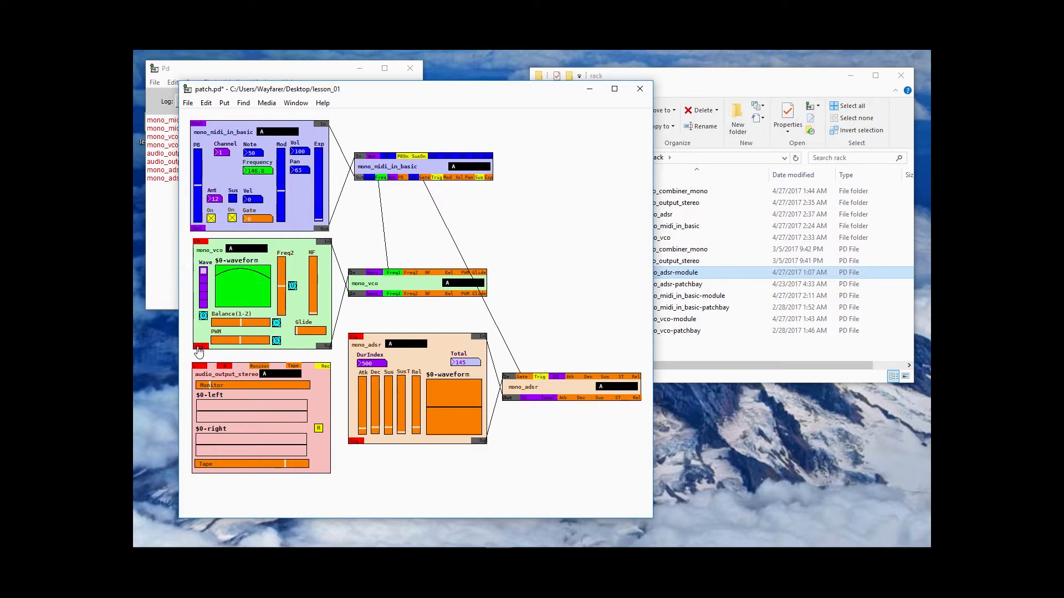
{"action": "left_click_drag", "start_coordinate": [198, 348], "coordinate": [357, 336]}
{"action": "left_click_drag", "start_coordinate": [431, 363], "coordinate": [440, 392]}
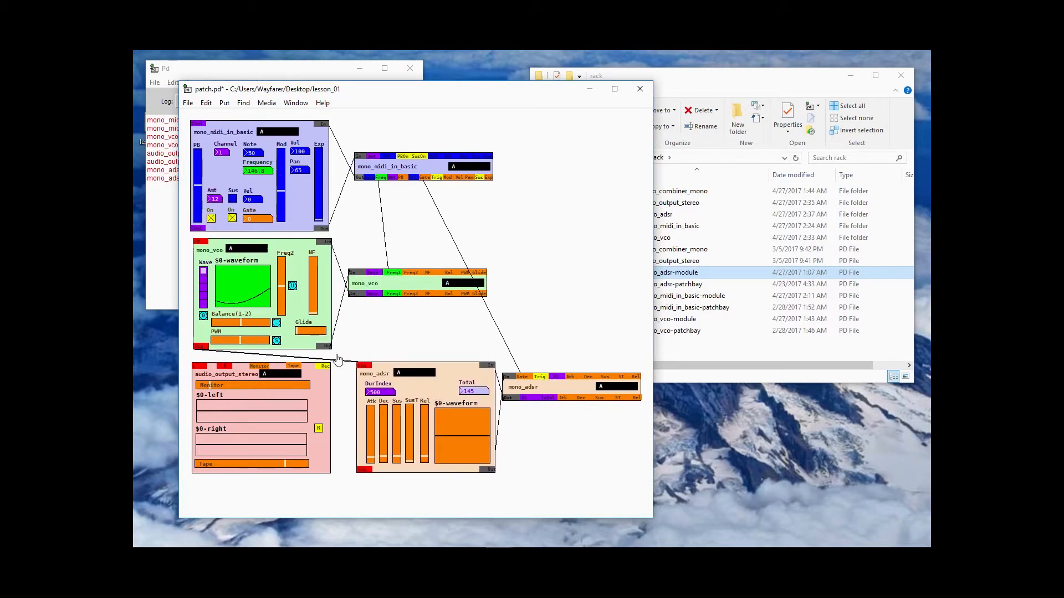
{"action": "left_click_drag", "start_coordinate": [320, 396], "coordinate": [318, 417]}
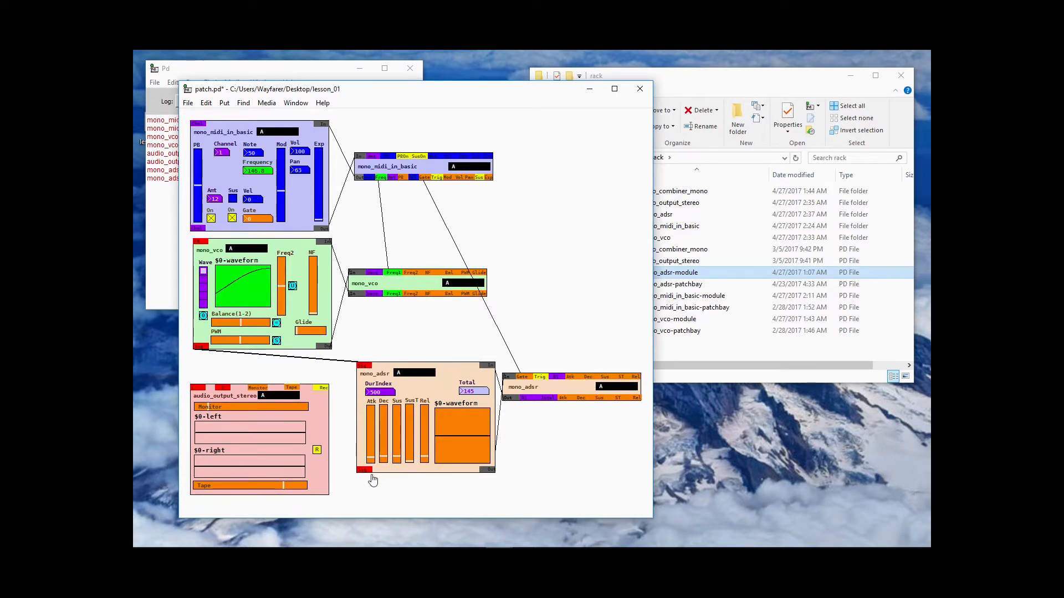
- Wire the ADSR module's audio output to both audio inputs of the stereo output module, and raise its Monitor slider slightly
{"action": "left_click_drag", "start_coordinate": [360, 472], "coordinate": [196, 390]}
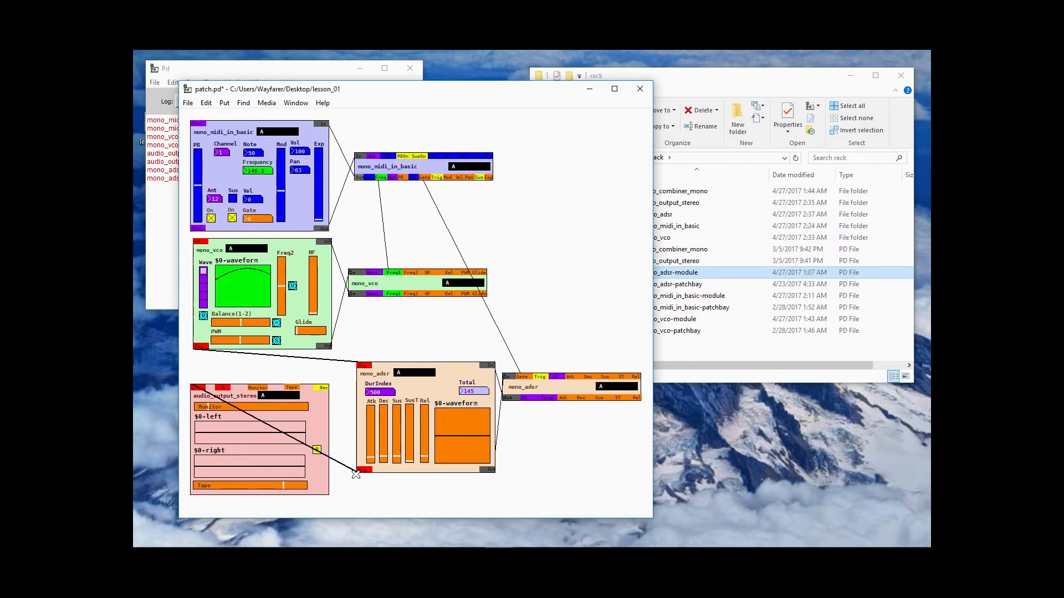
{"action": "left_click_drag", "start_coordinate": [358, 472], "coordinate": [225, 399]}
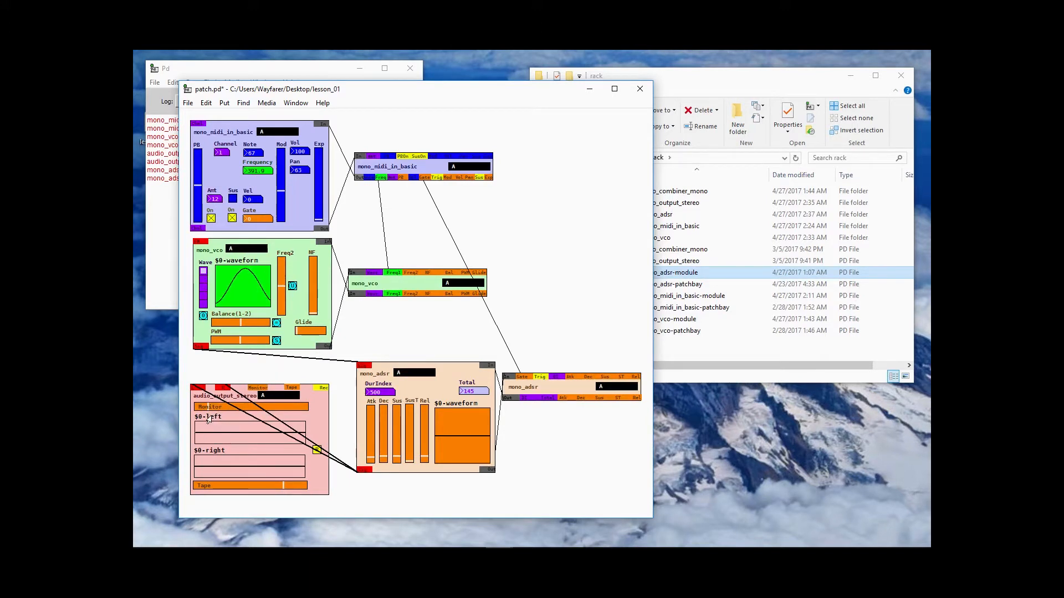
{"action": "left_click_drag", "start_coordinate": [228, 411], "coordinate": [240, 414]}
- Shape the ADSR envelope with Atk and SusT at minimum, Sus and Rel near mid-range, and DurIndex at 1000
{"action": "left_click_drag", "start_coordinate": [395, 459], "coordinate": [400, 422]}
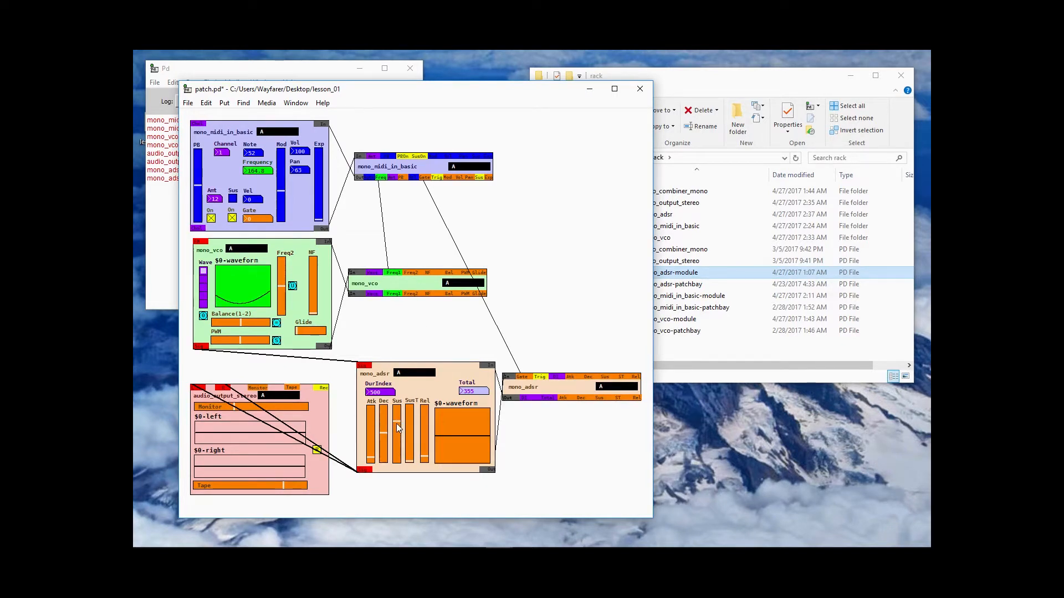
{"action": "left_click_drag", "start_coordinate": [396, 423], "coordinate": [397, 433]}
{"action": "left_click_drag", "start_coordinate": [370, 456], "coordinate": [371, 467]}
{"action": "left_click_drag", "start_coordinate": [370, 392], "coordinate": [383, 395]}
{"action": "left_click_drag", "start_coordinate": [424, 456], "coordinate": [428, 433]}
{"action": "left_click", "coordinate": [413, 431]}
{"action": "left_click_drag", "start_coordinate": [410, 434], "coordinate": [413, 487]}
- Select the VCO's second waveform, try different Freq2 detunings across the slider's range, and reset Freq2 to its centre
{"action": "left_click", "coordinate": [202, 284]}
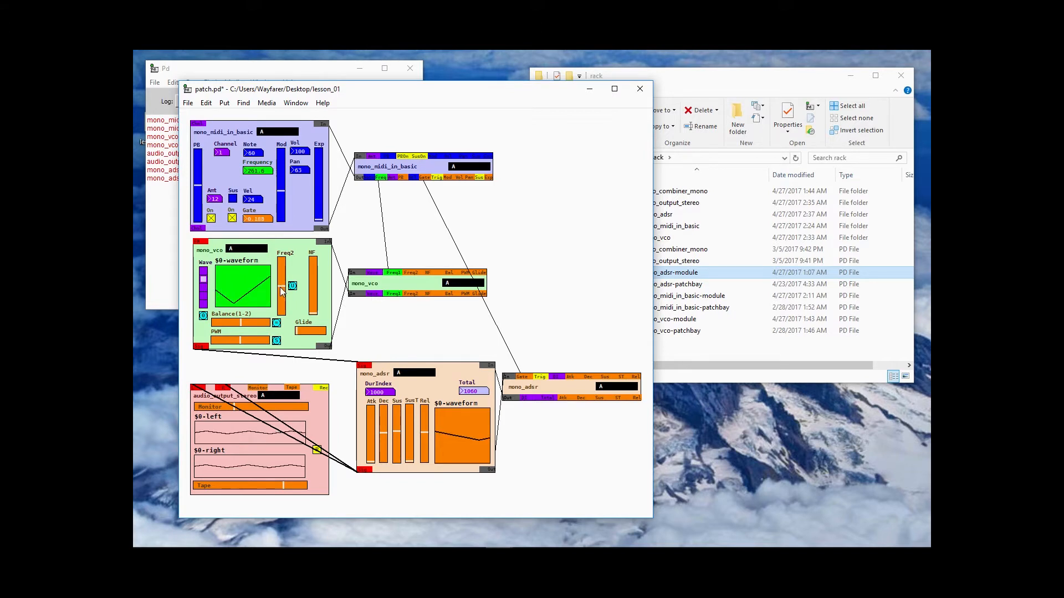
{"action": "mouse_move", "coordinate": [282, 284]}
{"action": "left_mouse_down"}
{"action": "mouse_move", "coordinate": [287, 298]}
{"action": "mouse_move", "coordinate": [284, 277]}
{"action": "left_mouse_up"}
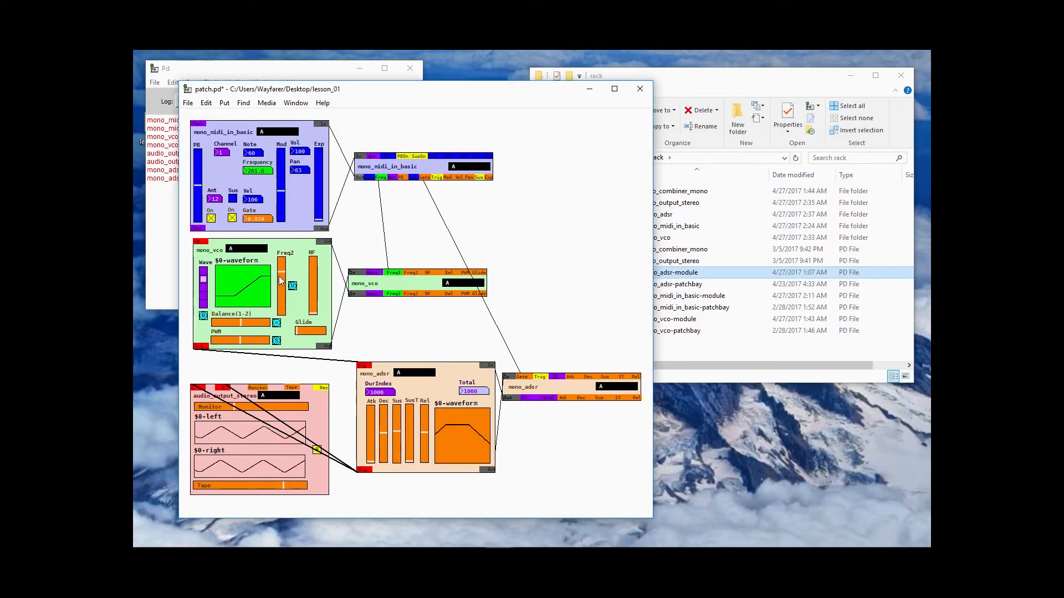
{"action": "left_click_drag", "start_coordinate": [279, 276], "coordinate": [283, 286]}
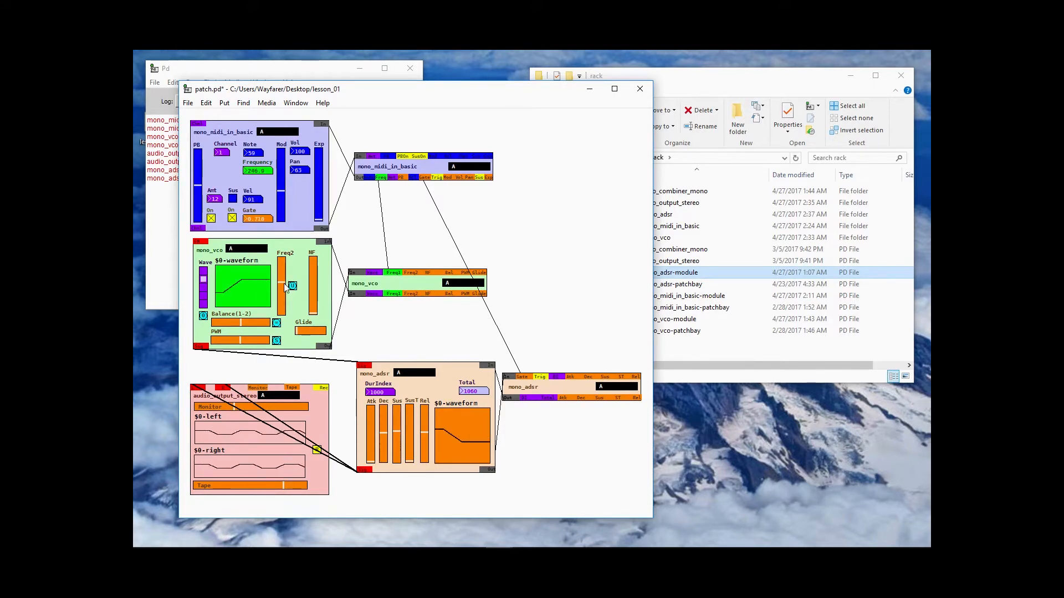
{"action": "left_click_drag", "start_coordinate": [283, 287], "coordinate": [282, 271]}
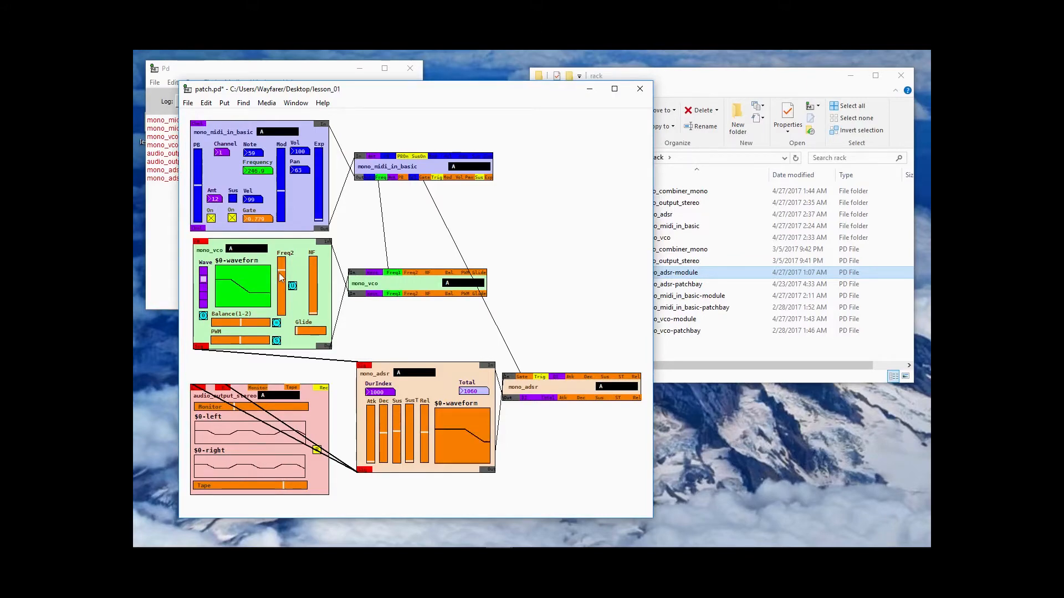
{"action": "mouse_move", "coordinate": [282, 271]}
{"action": "left_mouse_down"}
{"action": "mouse_move", "coordinate": [283, 300]}
{"action": "mouse_move", "coordinate": [286, 275]}
{"action": "left_mouse_up"}
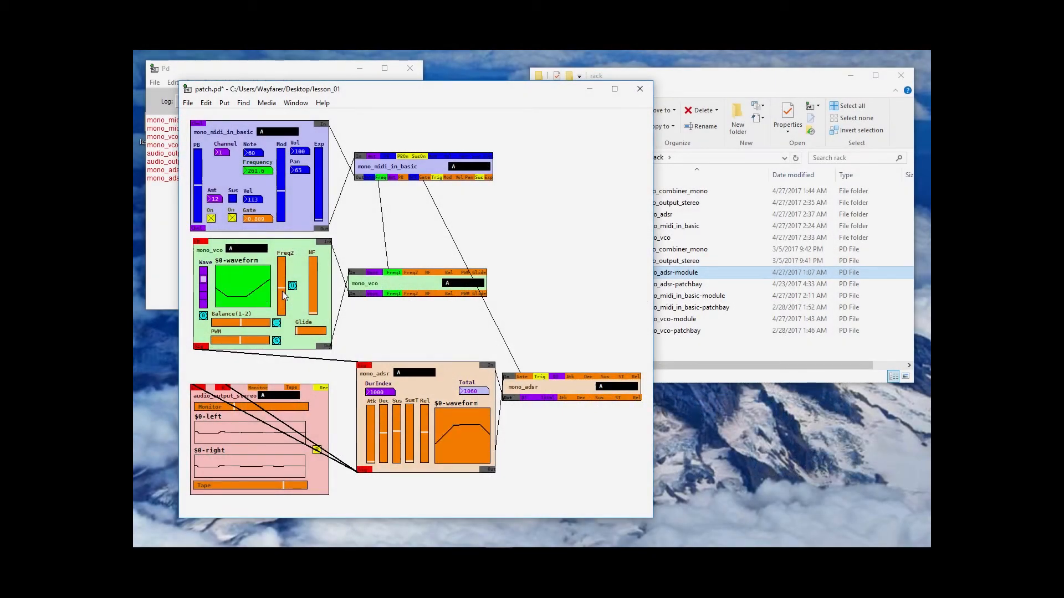
{"action": "left_click_drag", "start_coordinate": [285, 317], "coordinate": [289, 302]}
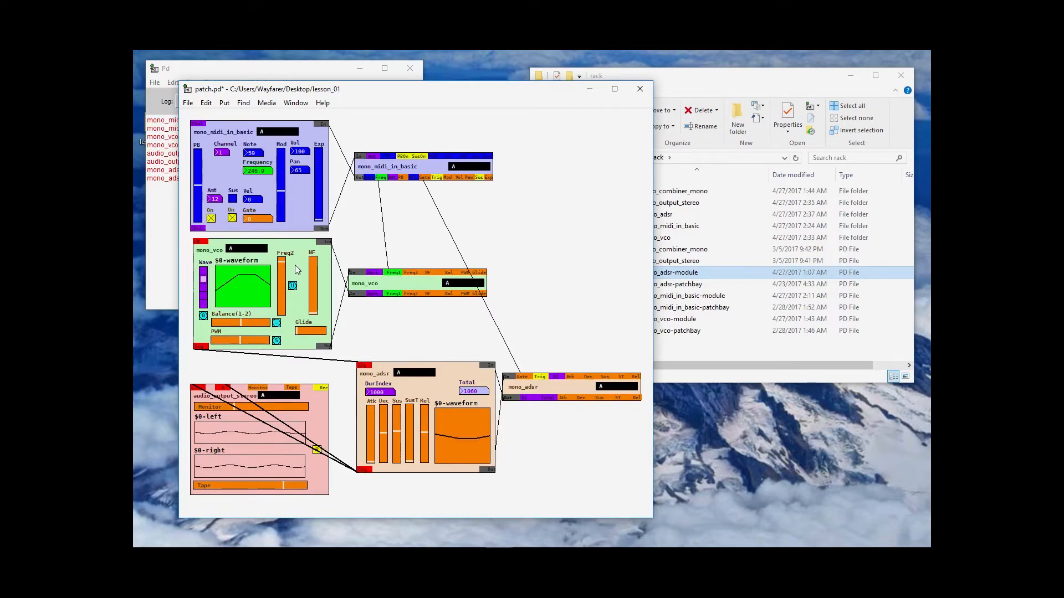
{"action": "left_click_drag", "start_coordinate": [281, 268], "coordinate": [289, 314]}
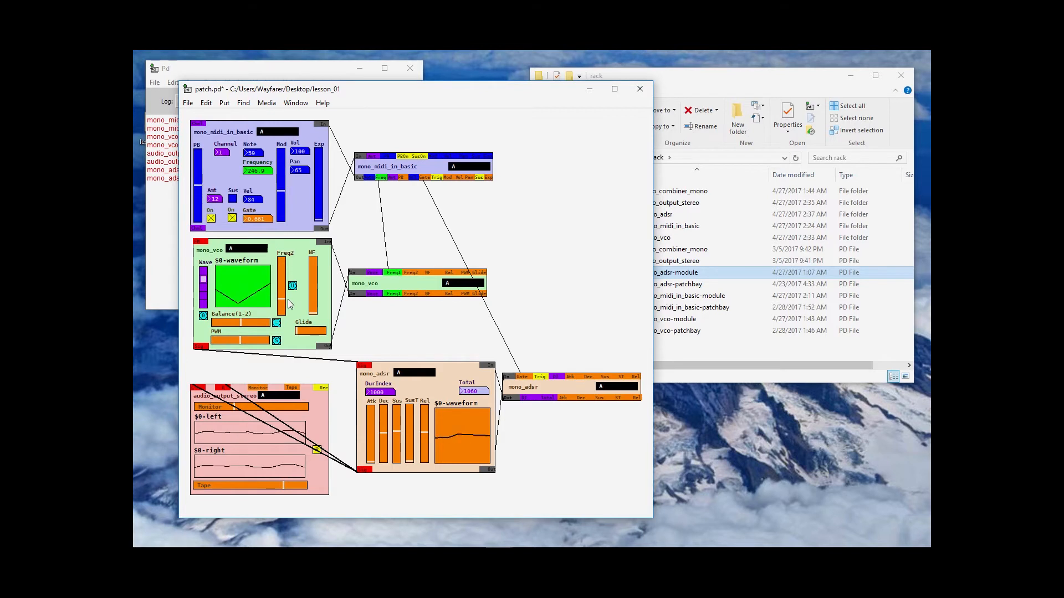
{"action": "left_click_drag", "start_coordinate": [290, 286], "coordinate": [290, 274]}
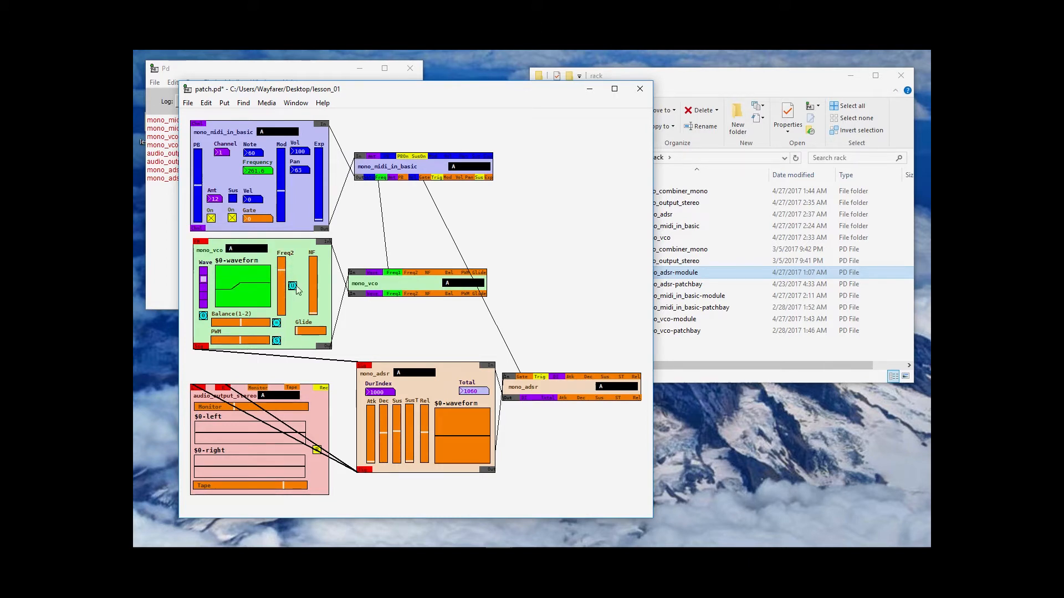
{"action": "left_click", "coordinate": [292, 286]}
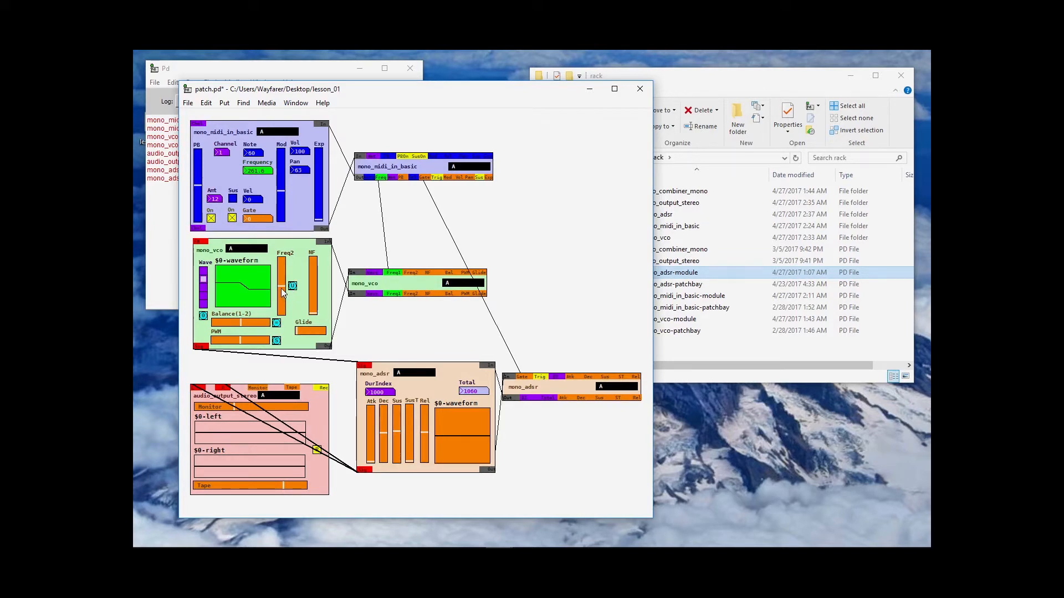
{"action": "left_click_drag", "start_coordinate": [281, 287], "coordinate": [281, 288]}
- Select the VCO's third waveform, set Balance(1-2) to about a third of its range, and try the PWM slider
{"action": "left_click", "coordinate": [203, 289]}
{"action": "left_click_drag", "start_coordinate": [242, 329], "coordinate": [263, 329]}
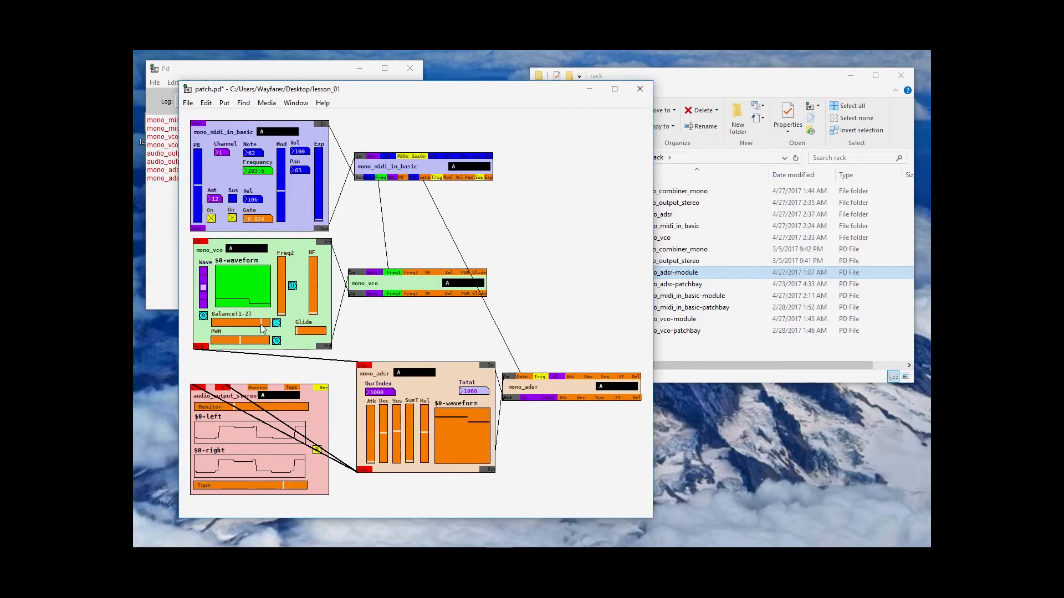
{"action": "left_click_drag", "start_coordinate": [260, 325], "coordinate": [230, 327]}
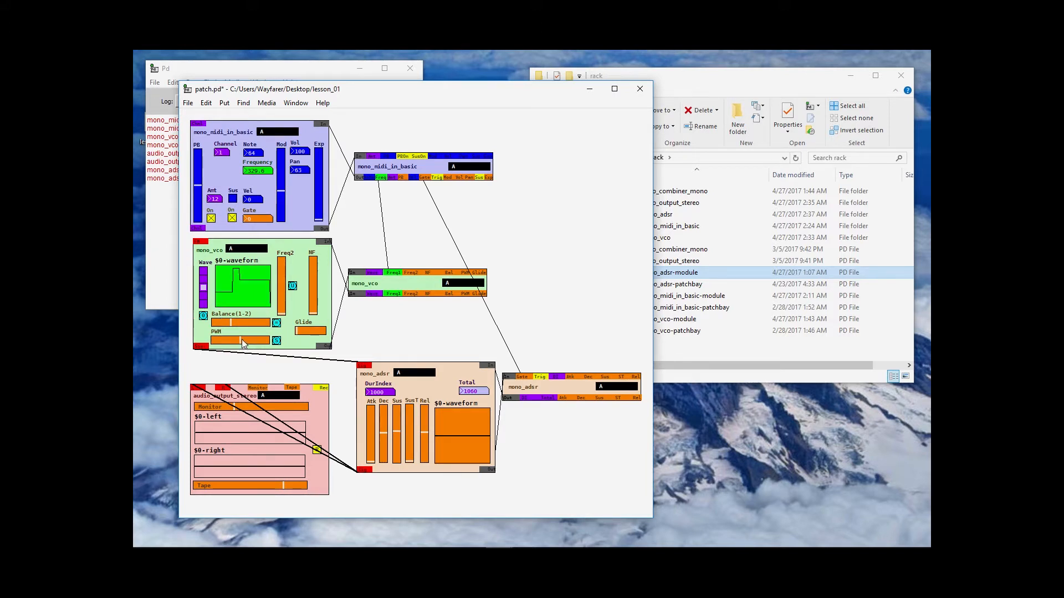
{"action": "mouse_move", "coordinate": [241, 340]}
{"action": "left_mouse_down"}
{"action": "mouse_move", "coordinate": [220, 345]}
{"action": "mouse_move", "coordinate": [278, 353]}
{"action": "mouse_move", "coordinate": [214, 352]}
{"action": "mouse_move", "coordinate": [244, 355]}
{"action": "left_mouse_up"}
- Try the VCO's noise waveform with NF raised high, raise the output's Monitor slider further, and return NF to minimum
{"action": "left_click", "coordinate": [203, 298]}
{"action": "left_click", "coordinate": [204, 304]}
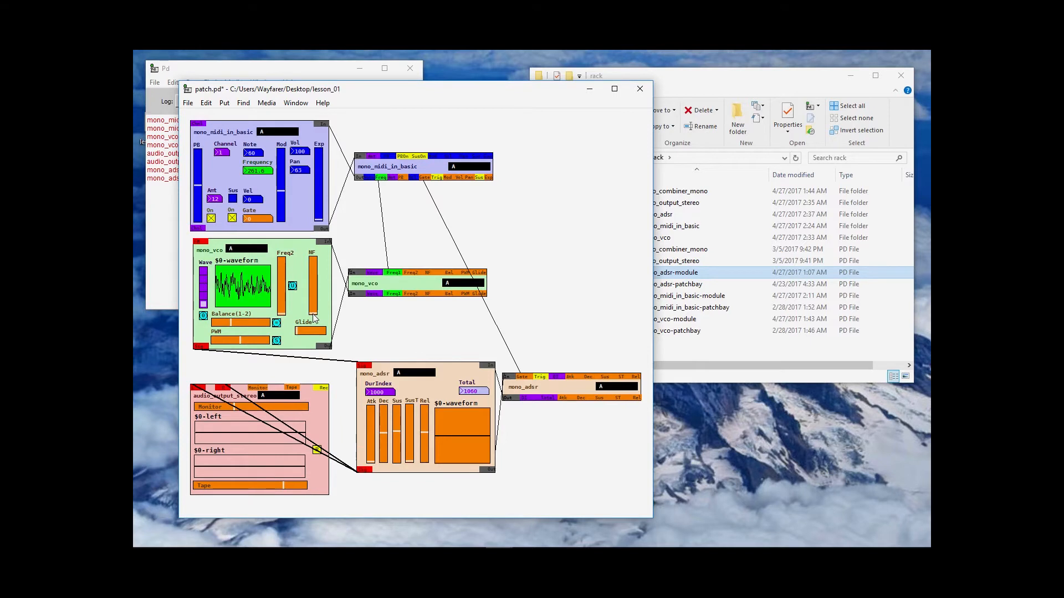
{"action": "left_click_drag", "start_coordinate": [313, 319], "coordinate": [316, 269]}
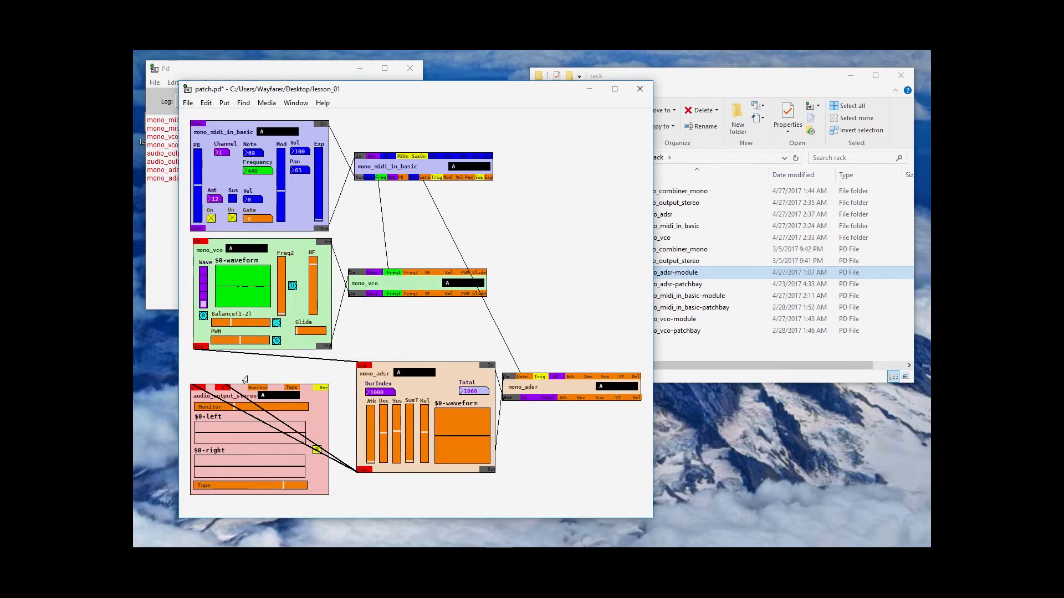
{"action": "left_click_drag", "start_coordinate": [252, 410], "coordinate": [260, 412]}
{"action": "left_click_drag", "start_coordinate": [314, 267], "coordinate": [321, 327]}
- Set the VCO to its fourth waveform with Glide at about a third, and raise the ADSR's Sus to nearly full
{"action": "left_click", "coordinate": [204, 297]}
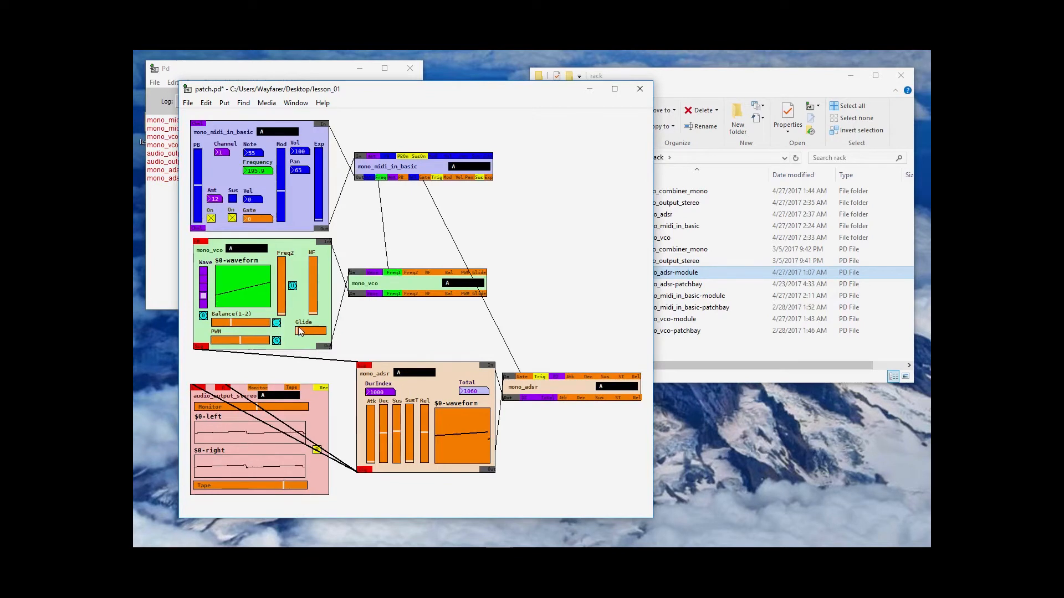
{"action": "left_click_drag", "start_coordinate": [298, 331], "coordinate": [309, 331]}
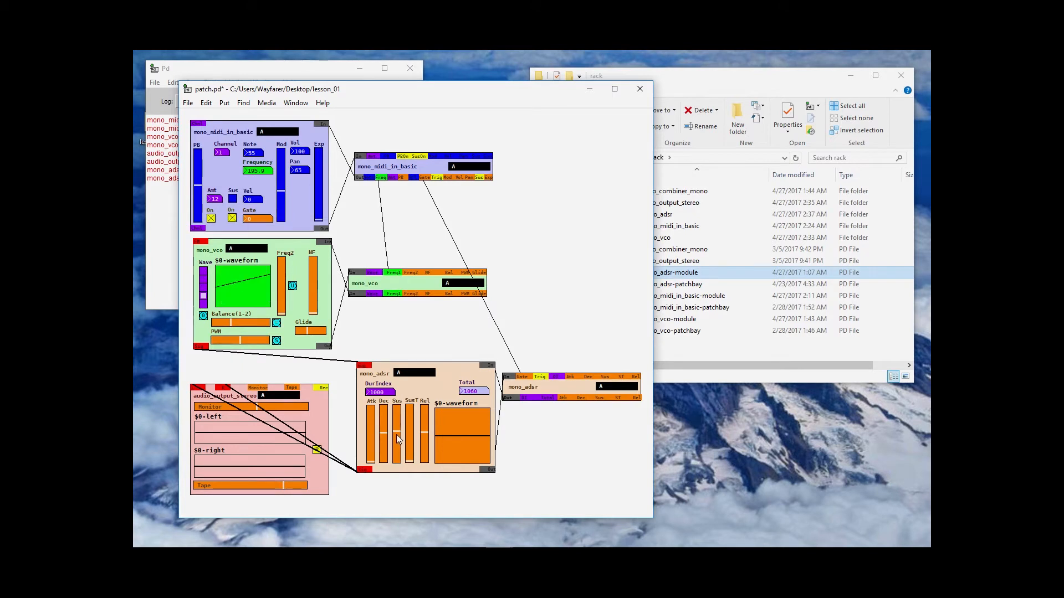
{"action": "left_click_drag", "start_coordinate": [397, 435], "coordinate": [398, 410]}
- Switch off the MIDI module's On toggle for bend amount, and wire the MIDI patchbay's PB and Mod to the VCO patchbay's Freq2 and Bal
{"action": "left_click", "coordinate": [211, 218]}
{"action": "left_click_drag", "start_coordinate": [403, 180], "coordinate": [411, 273]}
{"action": "left_click_drag", "start_coordinate": [448, 180], "coordinate": [446, 271]}
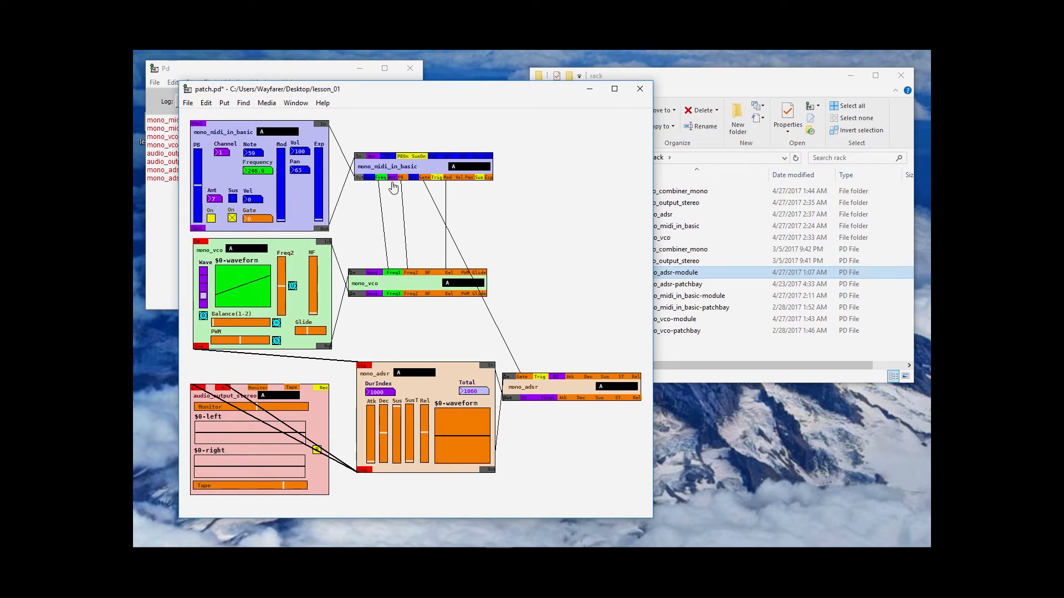
- Delete the PB-to-Freq2 and Mod-to-Bal cables, and wire the MIDI patchbay's Mod to the VCO patchbay's PWM instead
{"action": "left_click_drag", "start_coordinate": [391, 178], "coordinate": [395, 219]}
{"action": "left_click_drag", "start_coordinate": [395, 219], "coordinate": [395, 219]}
{"action": "key", "text": "Delete"}
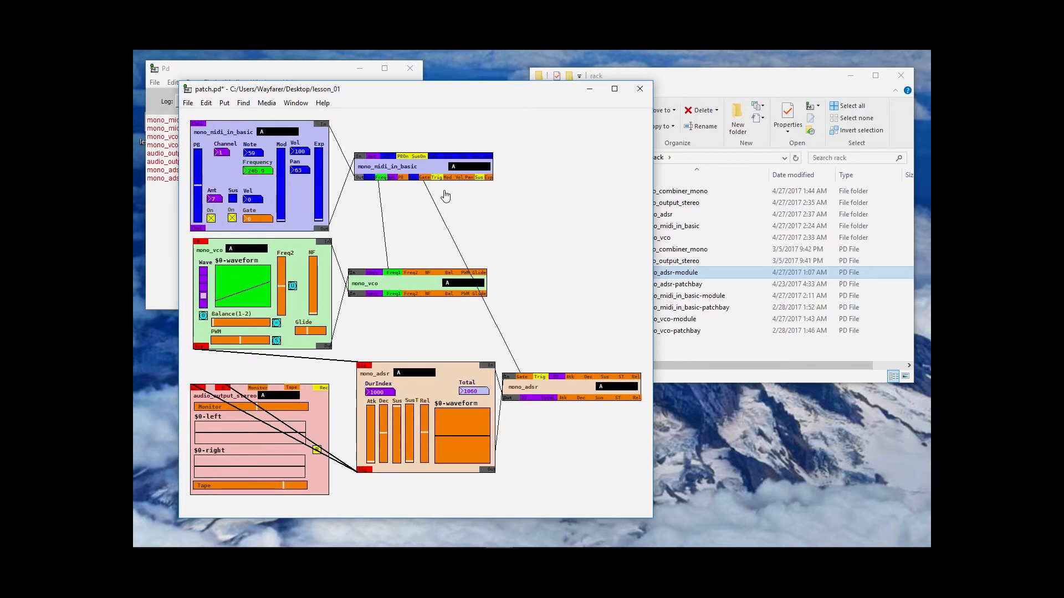
{"action": "left_click_drag", "start_coordinate": [446, 178], "coordinate": [450, 271]}
{"action": "key", "text": "Delete"}
{"action": "left_click_drag", "start_coordinate": [446, 179], "coordinate": [466, 272]}
- In File Explorer, check which saved settings files the rack's mono_vco folder holds, and return to the rack folder
{"action": "left_click", "coordinate": [757, 82]}
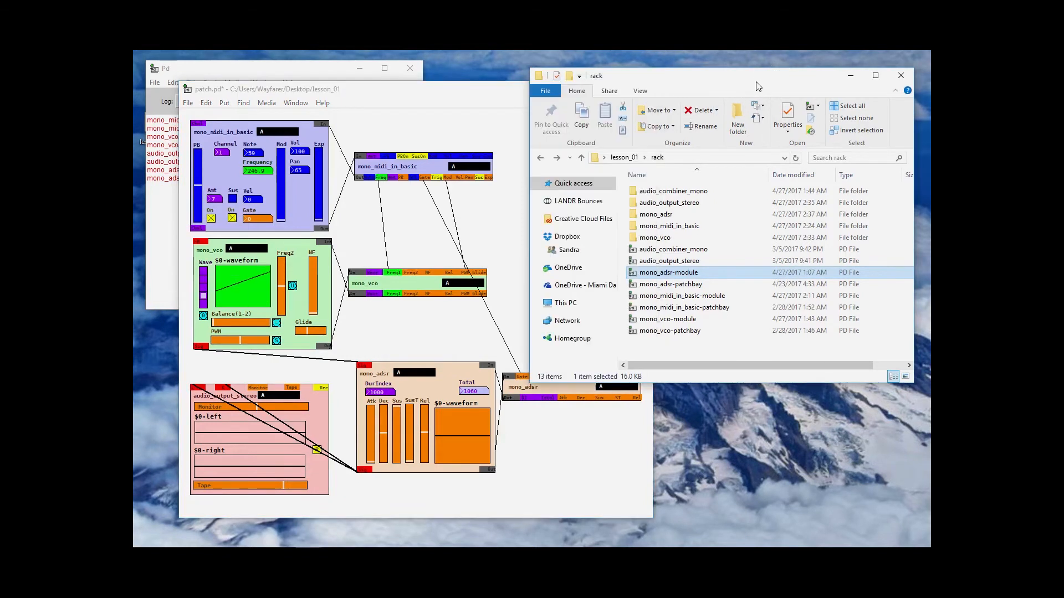
{"action": "double_click", "coordinate": [655, 237]}
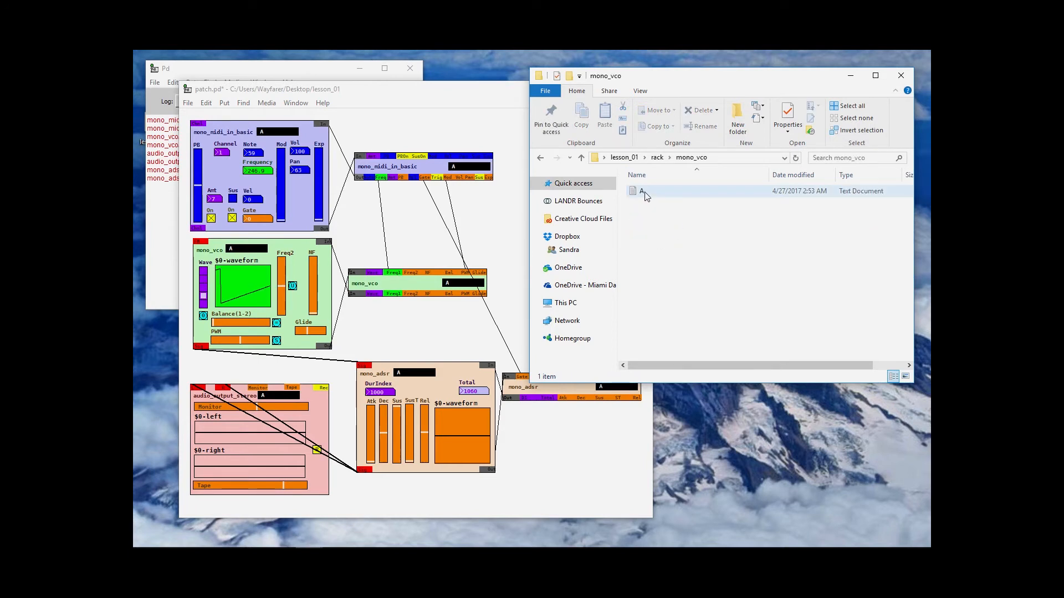
{"action": "left_click", "coordinate": [540, 158]}
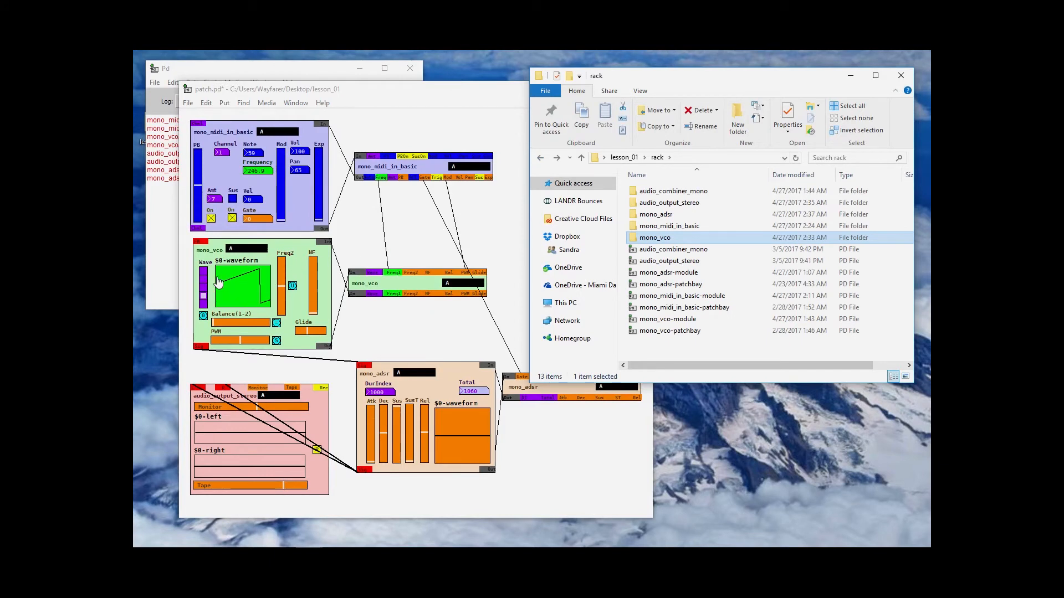
- Back in the Pure Data patch, add a rack/mono_vco-module B object in the free area beside the VCO patchbay
{"action": "left_click", "coordinate": [357, 242]}
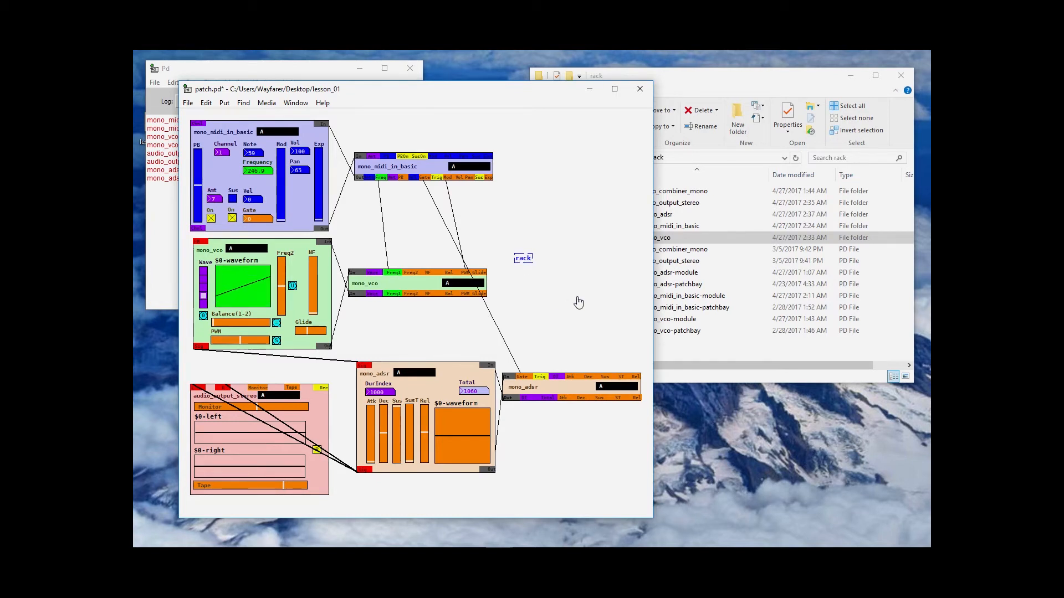
{"action": "type", "text": "no_vco-module B"}
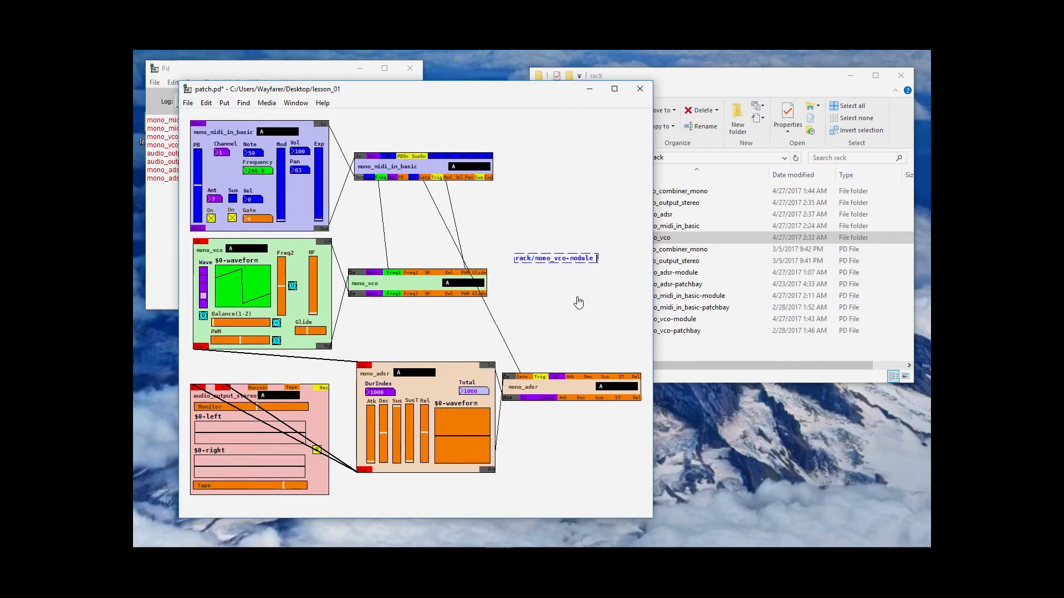
{"action": "left_click", "coordinate": [594, 205]}
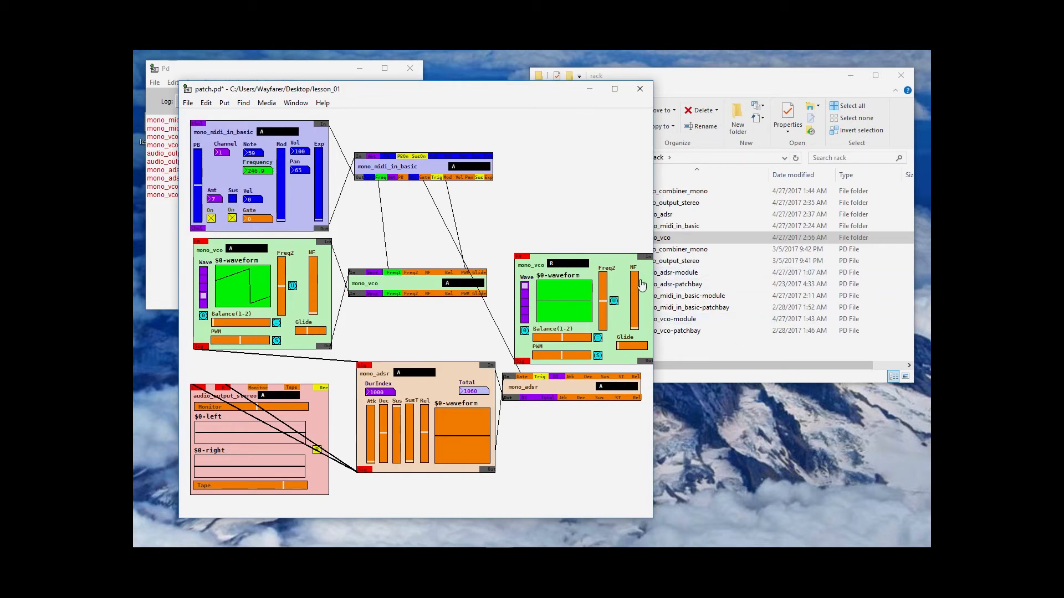
- Check the mono_vco folder in File Explorer again for the B settings file, and return to the patch
{"action": "left_click", "coordinate": [665, 214]}
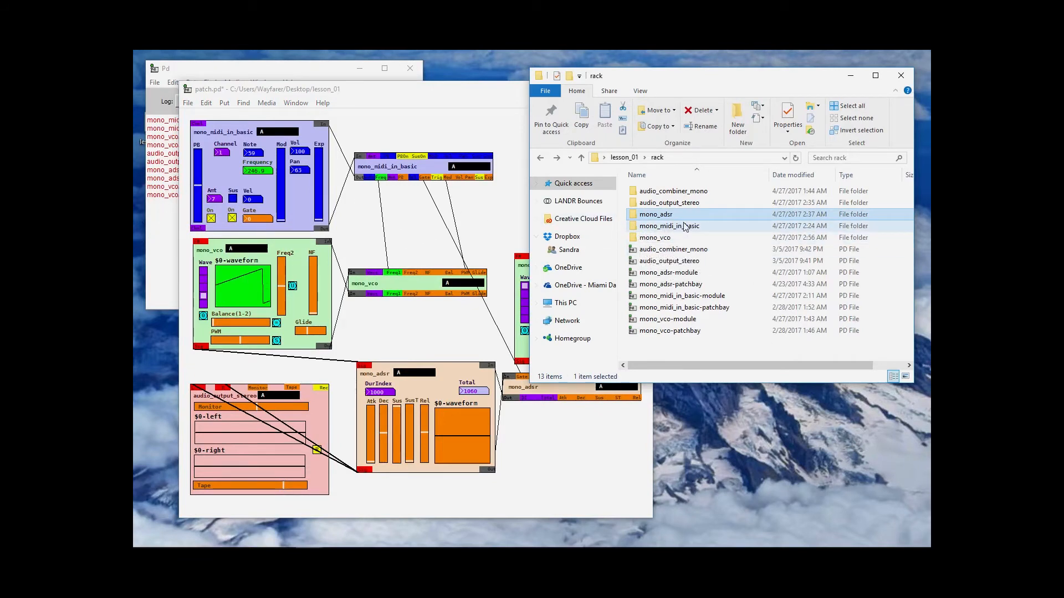
{"action": "double_click", "coordinate": [653, 237]}
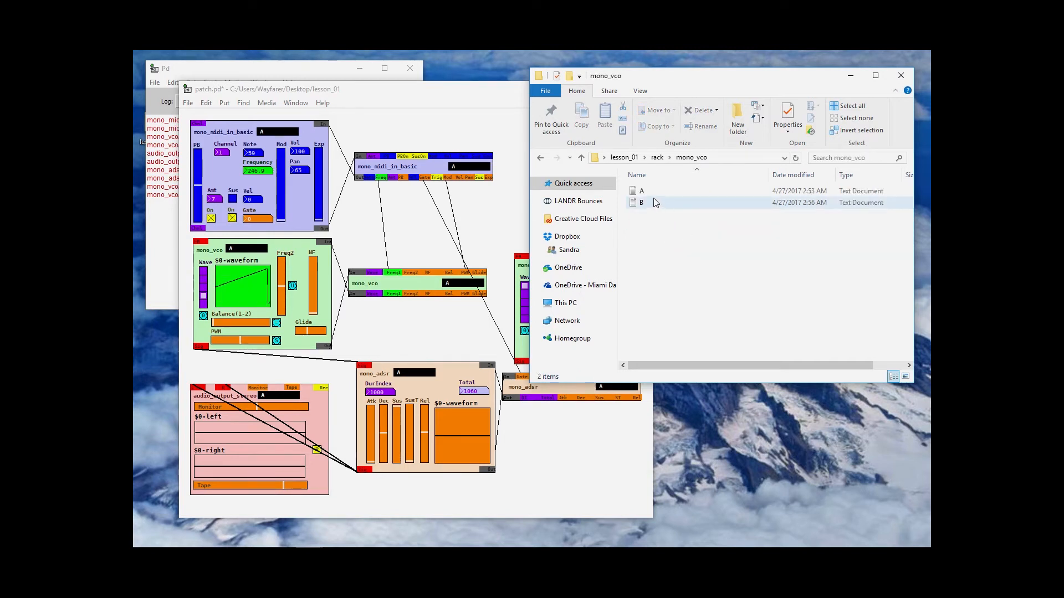
{"action": "left_click", "coordinate": [518, 222]}
- Move the patch window to the desktop's upper corner and widen it considerably, nudging VCO B up and slightly inward
{"action": "left_click_drag", "start_coordinate": [520, 89], "coordinate": [478, 58]}
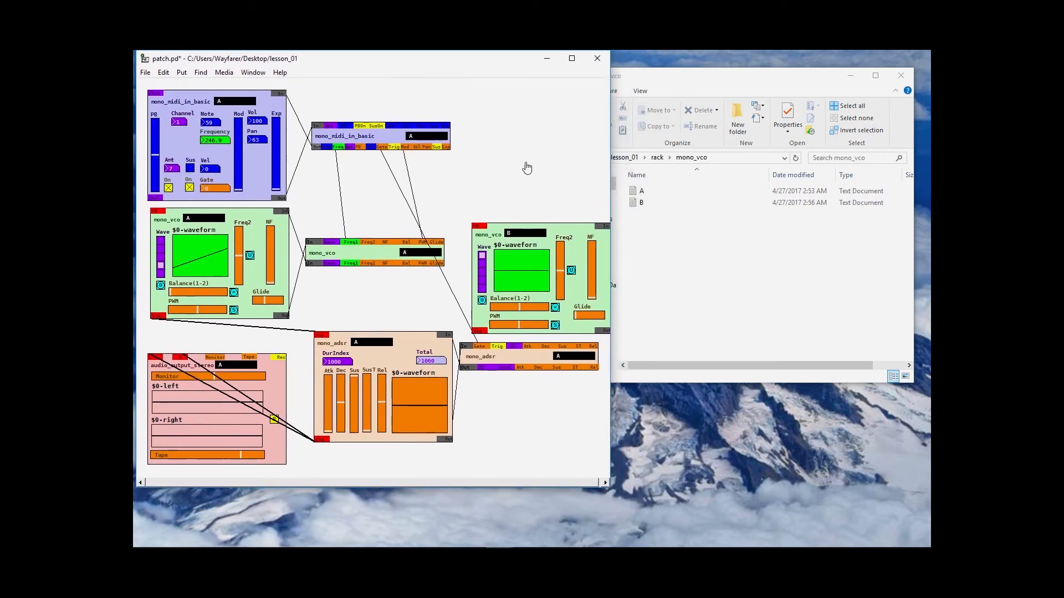
{"action": "left_click_drag", "start_coordinate": [563, 232], "coordinate": [539, 200]}
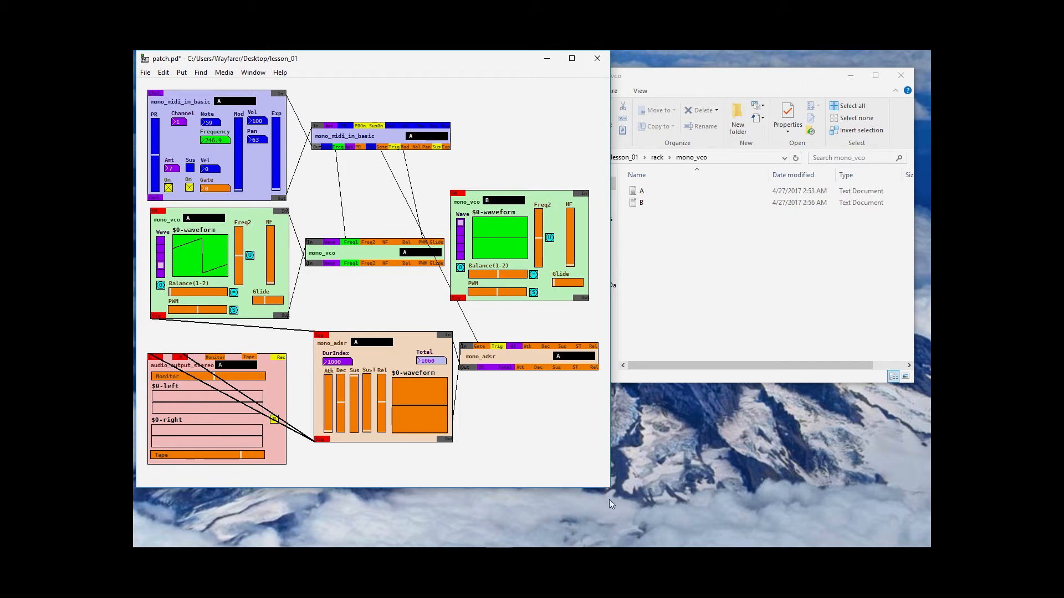
{"action": "left_click_drag", "start_coordinate": [612, 491], "coordinate": [772, 491]}
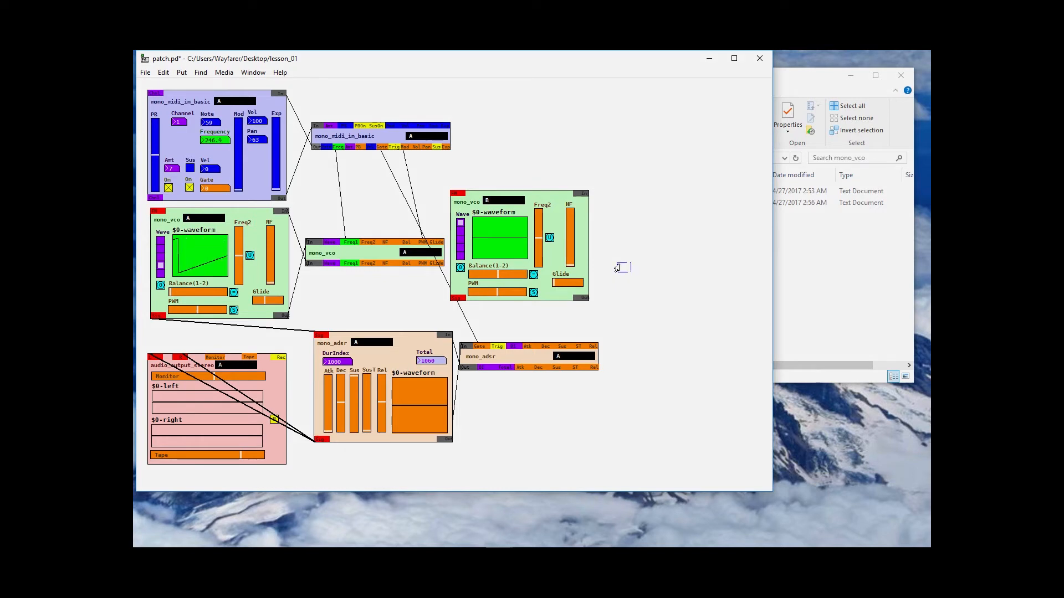
- Move the VCO patchbay out to the far side of the patch and place VCO B directly beside VCO A
{"action": "left_click", "coordinate": [614, 242]}
{"action": "left_click_drag", "start_coordinate": [640, 209], "coordinate": [605, 267]}
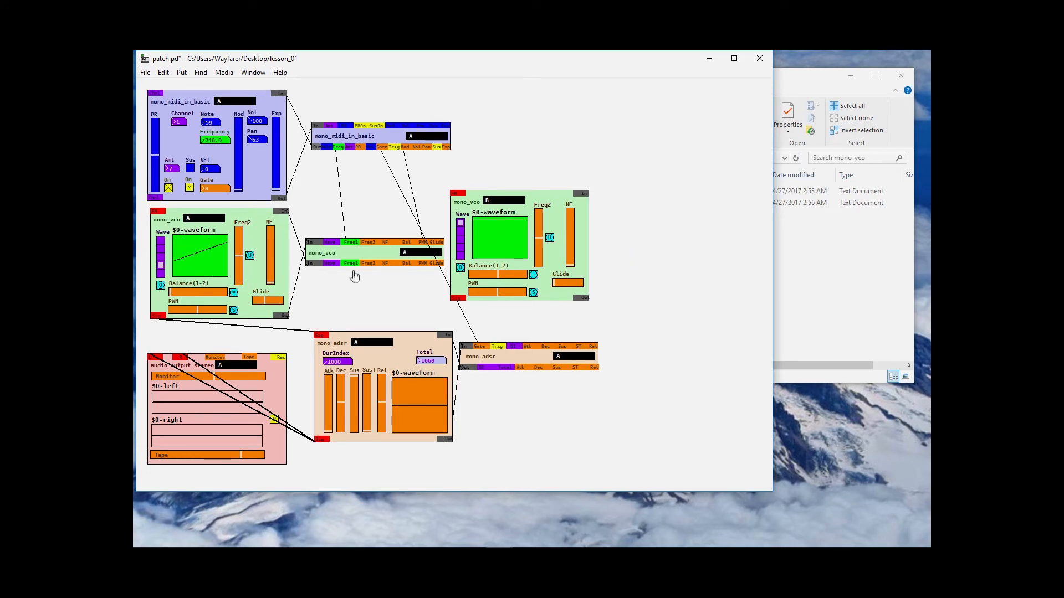
{"action": "left_click_drag", "start_coordinate": [399, 255], "coordinate": [733, 251]}
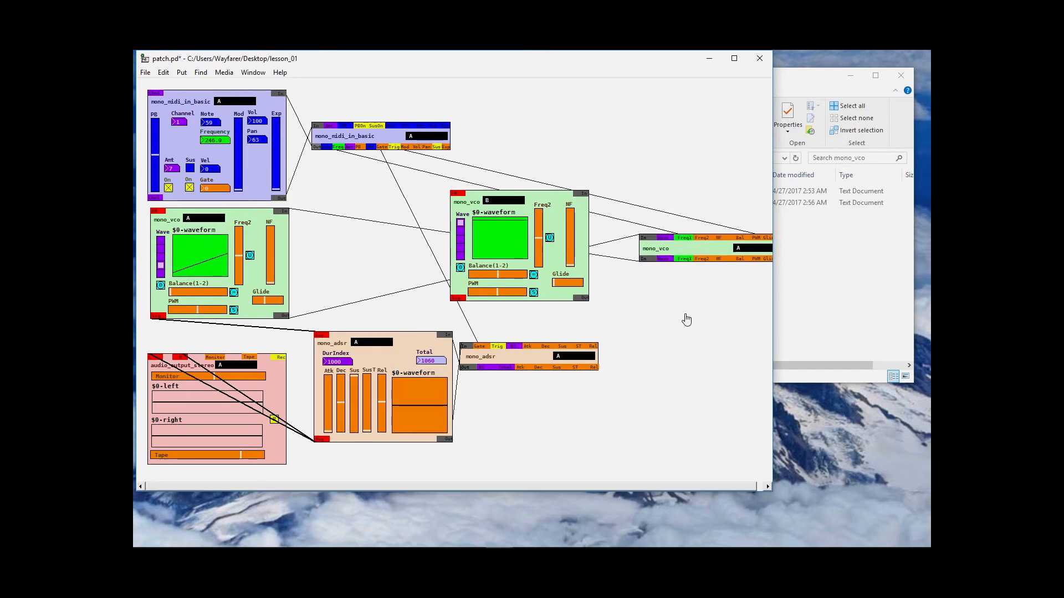
{"action": "left_click_drag", "start_coordinate": [525, 200], "coordinate": [378, 214]}
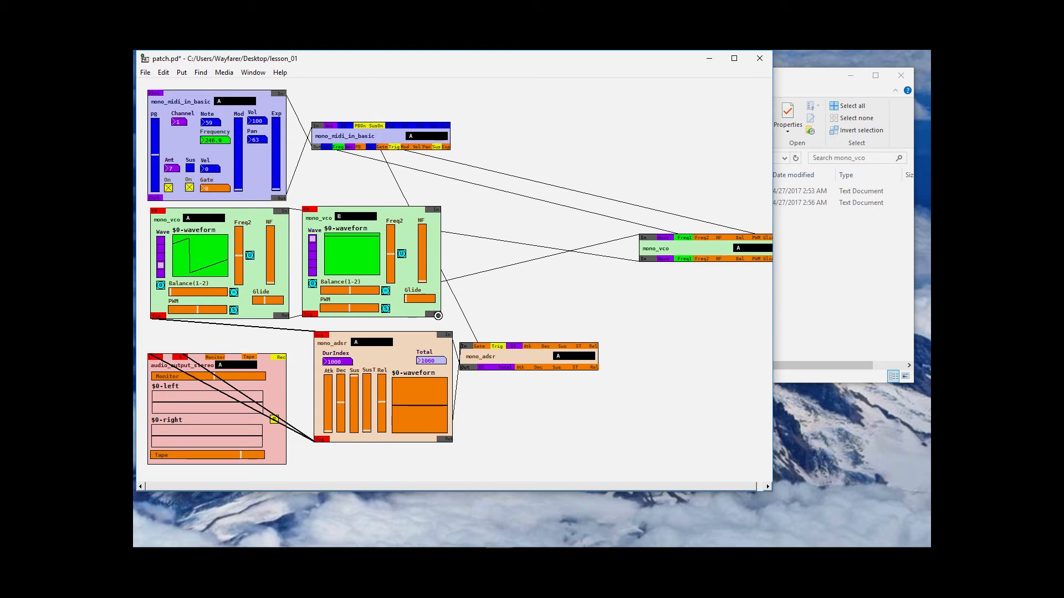
- Wire VCO B's Out to the VCO patchbay's In, and the patchbay's Out back to VCO B's In
{"action": "left_click_drag", "start_coordinate": [439, 315], "coordinate": [644, 242]}
{"action": "left_click_drag", "start_coordinate": [643, 260], "coordinate": [433, 210]}
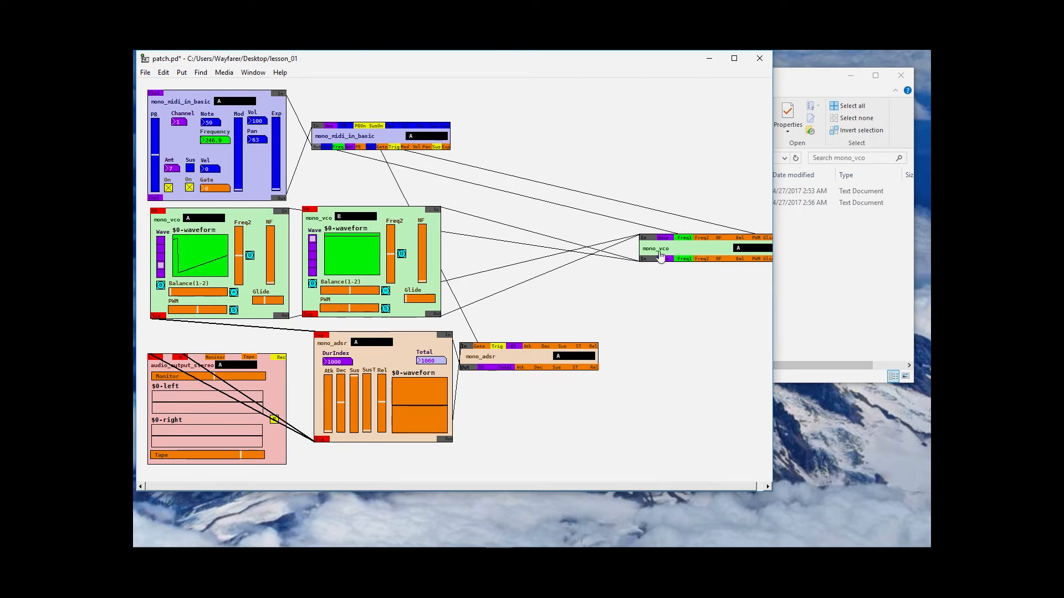
- Move the VCO patchbay in close beside VCO B, and shift VCO A's Wave selector one position up
{"action": "left_click_drag", "start_coordinate": [679, 250], "coordinate": [524, 253]}
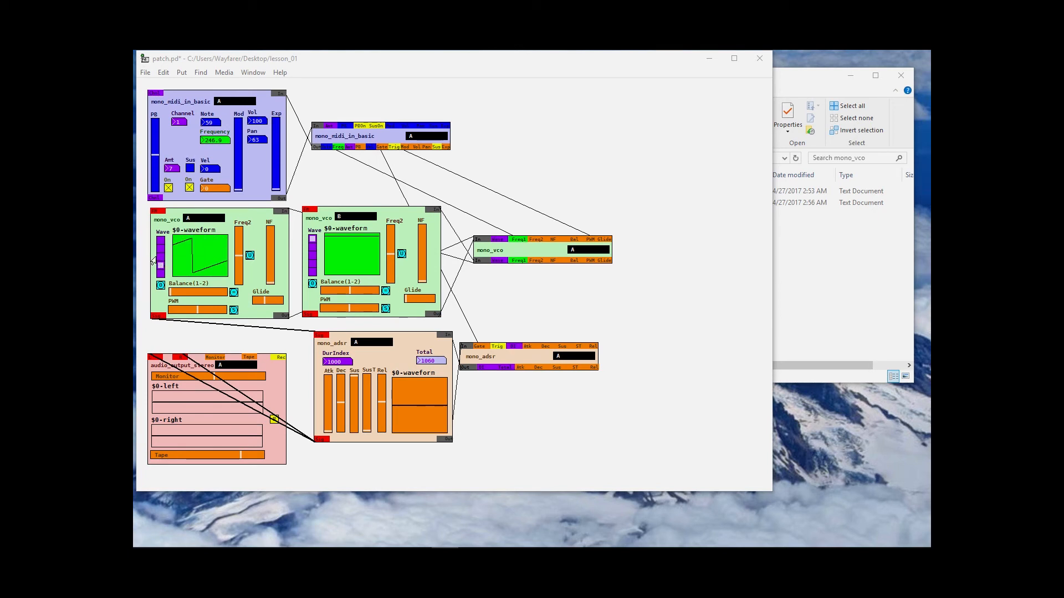
{"action": "left_click", "coordinate": [160, 261]}
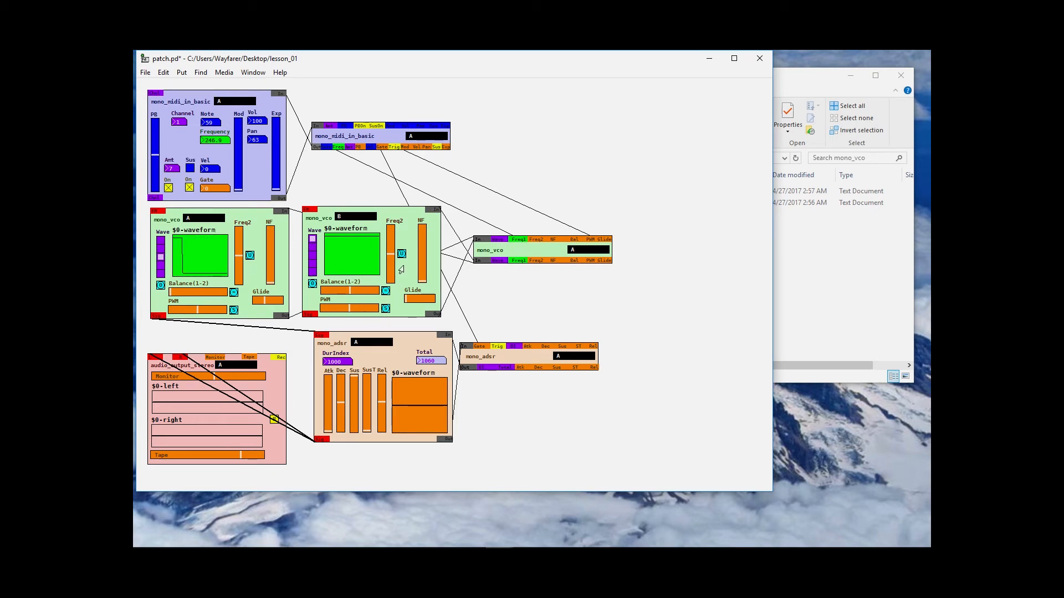
{"action": "left_click_drag", "start_coordinate": [392, 260], "coordinate": [396, 277]}
- Move mono_adsr slightly down below VCO B and delete the audio cable running from VCO A to it
{"action": "left_click", "coordinate": [521, 304]}
{"action": "left_click_drag", "start_coordinate": [568, 289], "coordinate": [521, 317]}
{"action": "key", "text": "Delete"}
{"action": "left_click_drag", "start_coordinate": [409, 348], "coordinate": [401, 377]}
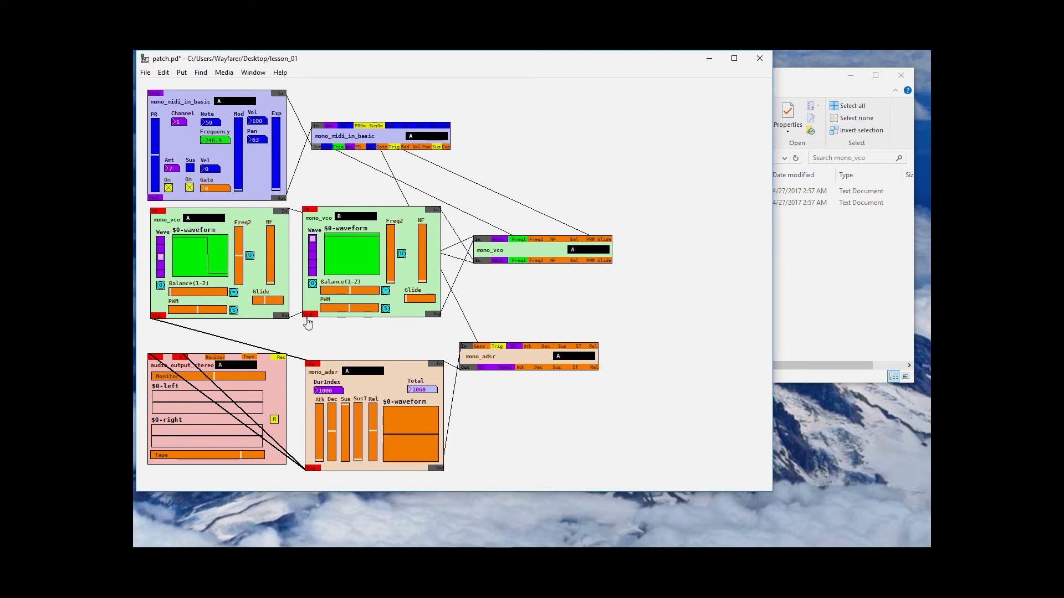
{"action": "left_click_drag", "start_coordinate": [308, 321], "coordinate": [349, 345]}
{"action": "key", "text": "Delete"}
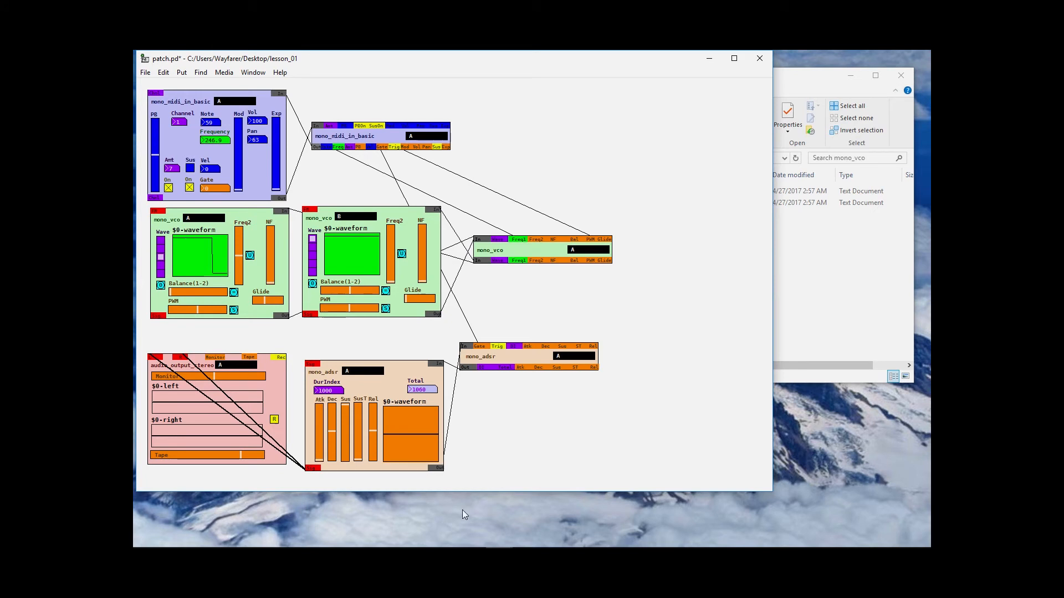
- Make the patch window taller and move audio_output_stereo, mono_adsr and the ADSR patchbay down together, leaving a gap below the VCOs
{"action": "left_click_drag", "start_coordinate": [486, 495], "coordinate": [488, 531]}
{"action": "left_click_drag", "start_coordinate": [645, 359], "coordinate": [270, 447]}
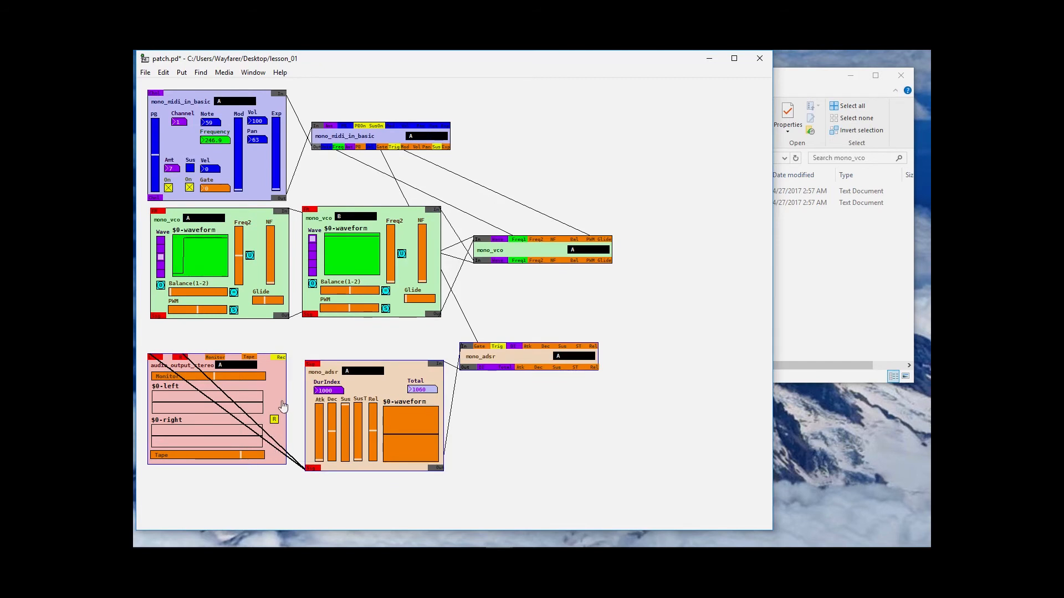
{"action": "left_click_drag", "start_coordinate": [275, 396], "coordinate": [276, 438]}
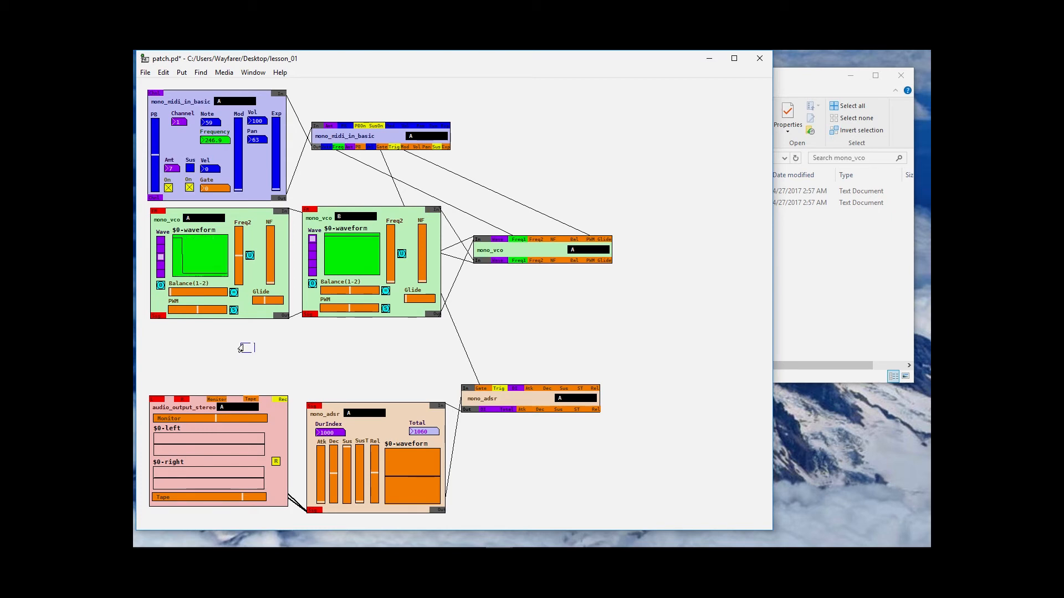
- Begin a new rack/ object below VCO A and copy the audio_combiner_mono file name from the rack folder in File Explorer
{"action": "left_click", "coordinate": [240, 345]}
{"action": "left_click", "coordinate": [803, 78]}
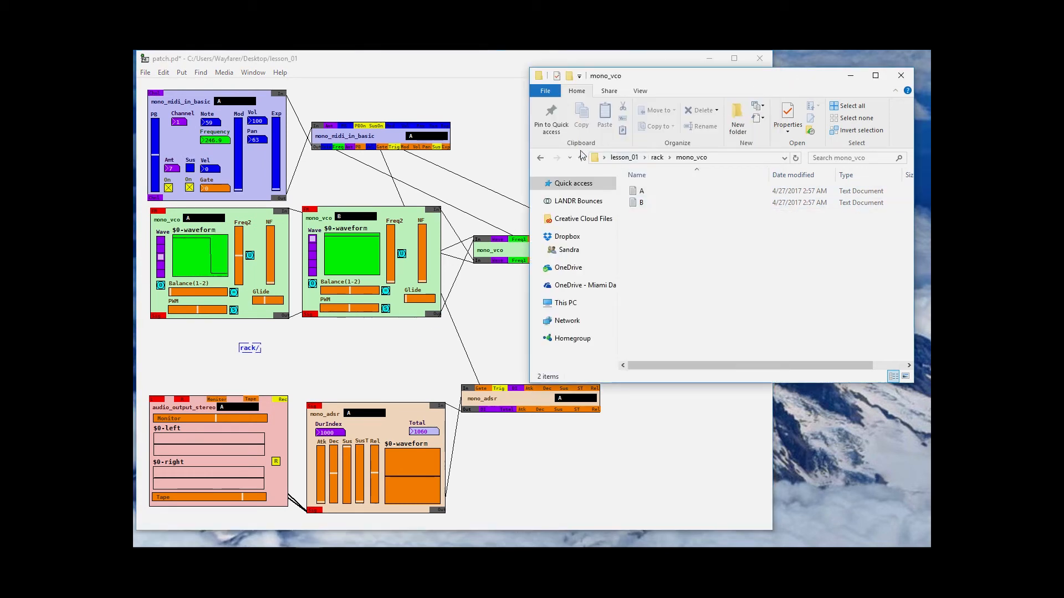
{"action": "left_click", "coordinate": [541, 158]}
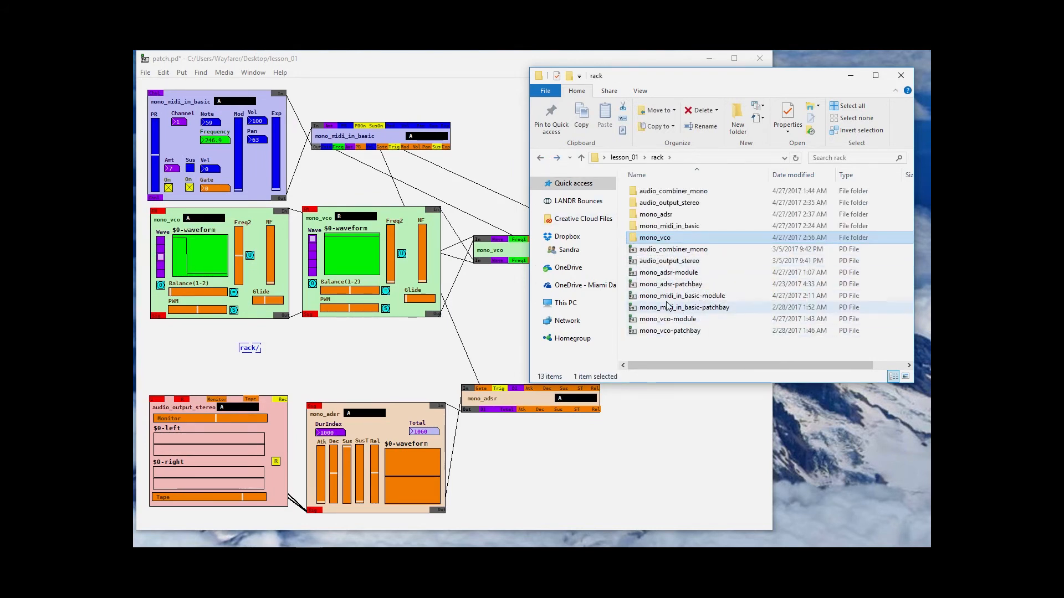
{"action": "left_click", "coordinate": [687, 254]}
{"action": "left_click", "coordinate": [686, 252]}
{"action": "key", "text": "ctrl+c"}
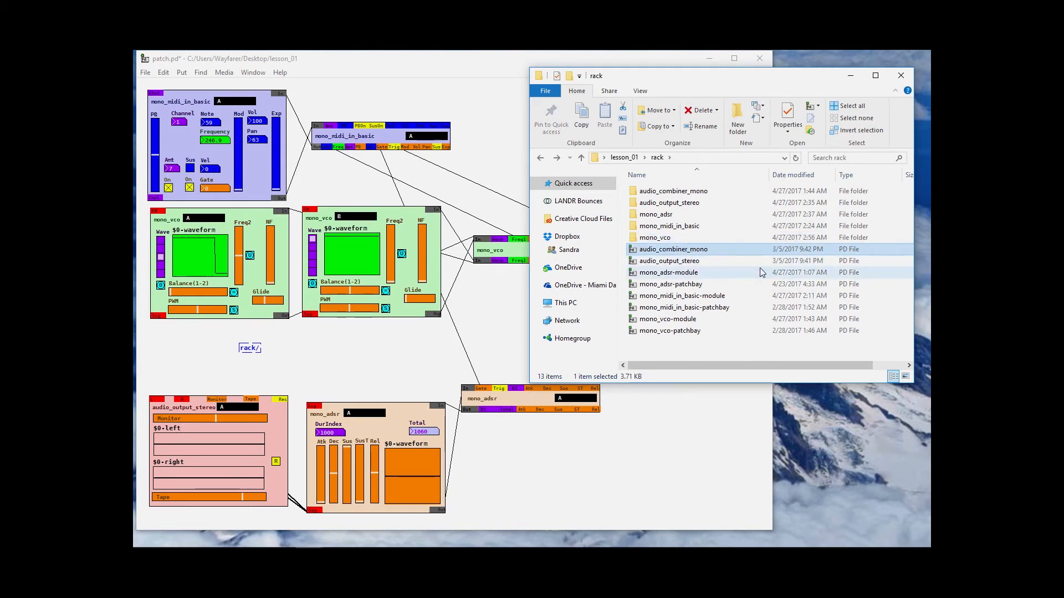
- Back in the patch, complete the object as rack/audio_combiner_mono A and place it just below the two VCOs
{"action": "left_click", "coordinate": [497, 325]}
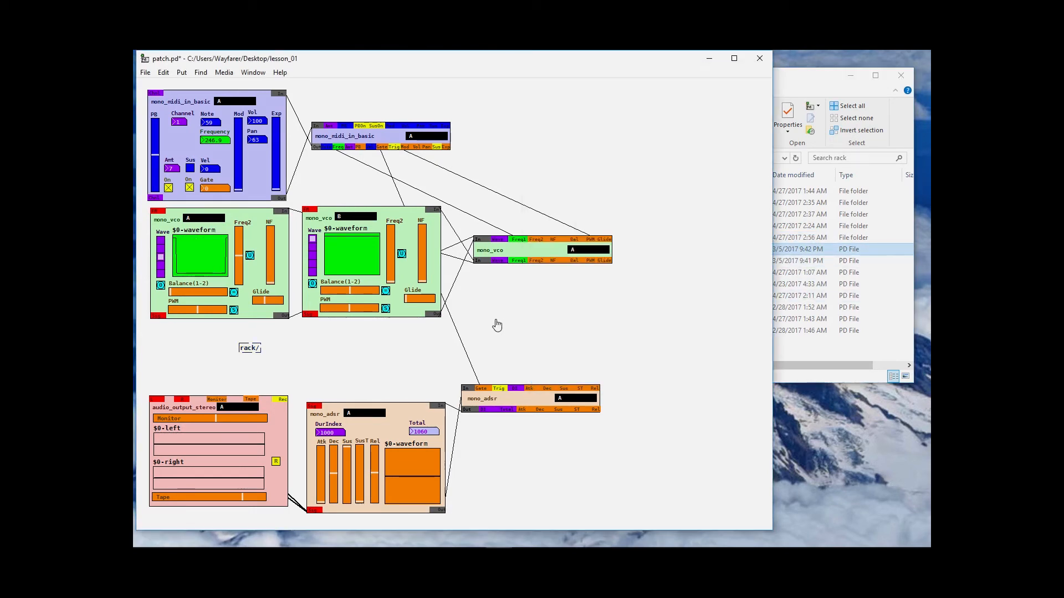
{"action": "double_click", "coordinate": [250, 353]}
{"action": "key", "text": "ctrl+v"}
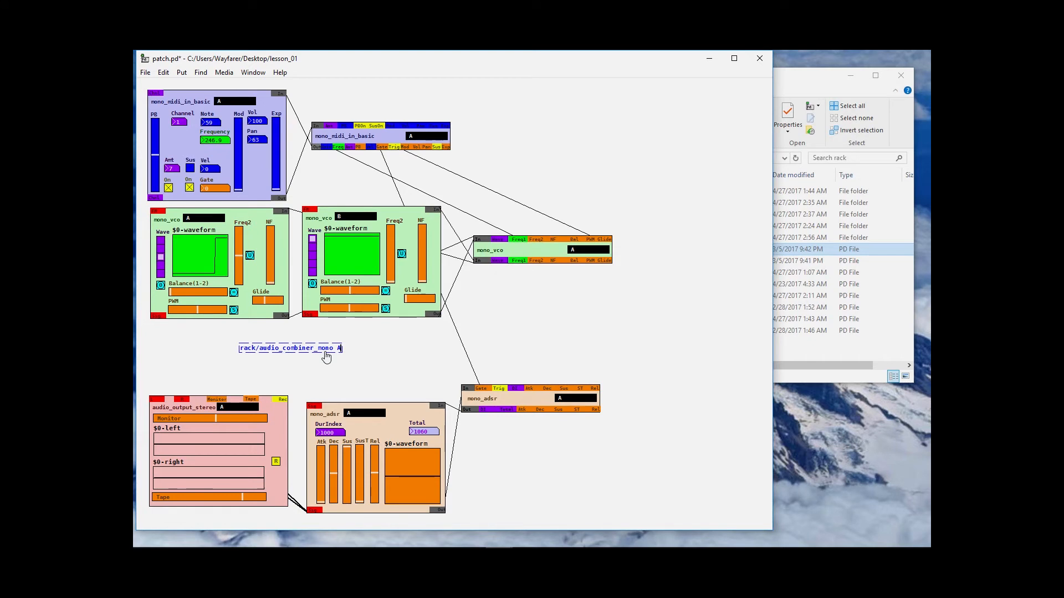
{"action": "left_click", "coordinate": [512, 314]}
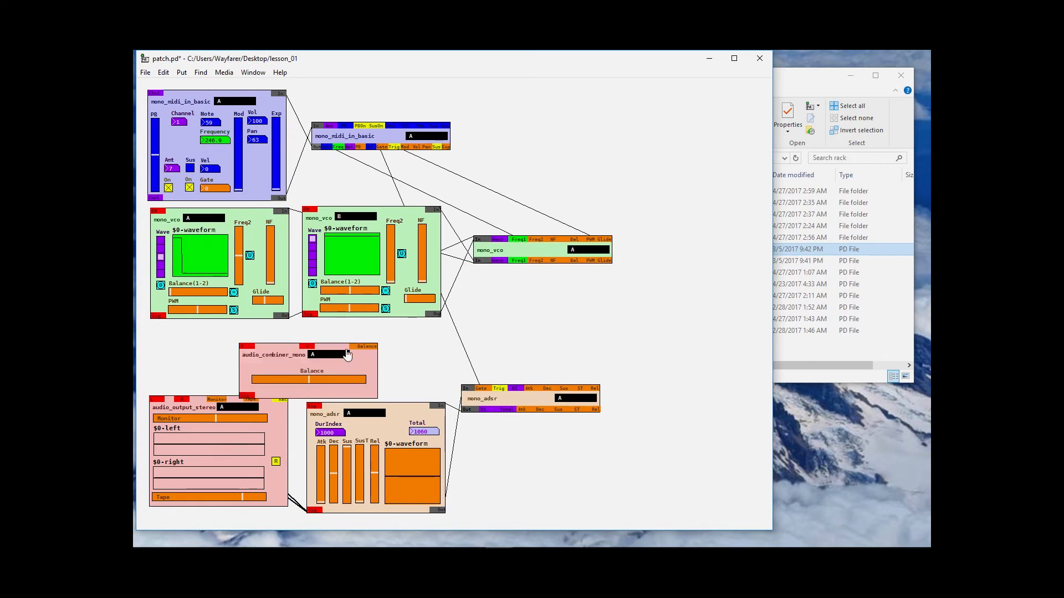
{"action": "left_click_drag", "start_coordinate": [345, 370], "coordinate": [331, 353]}
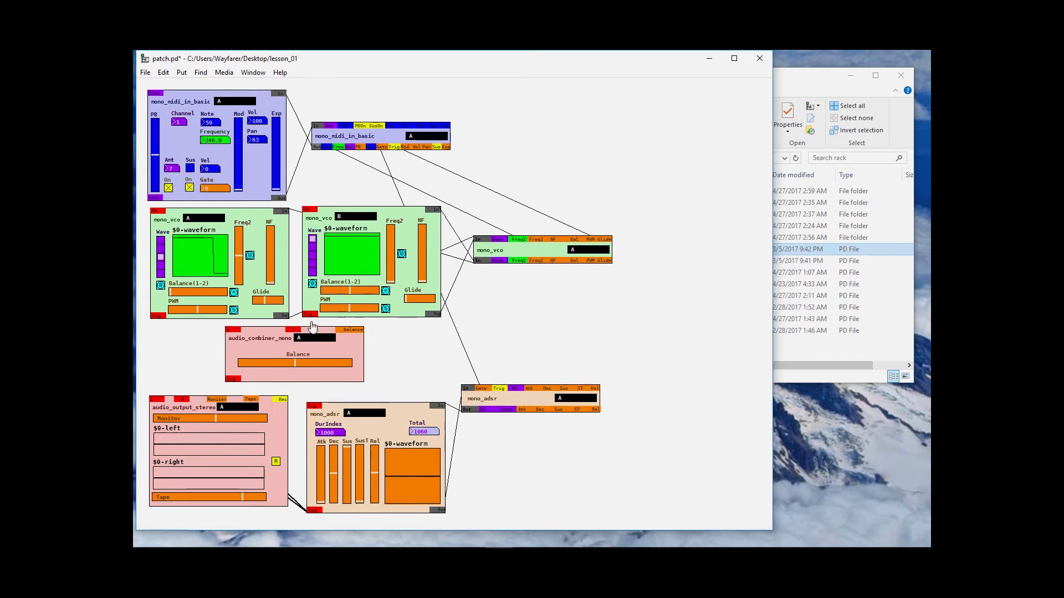
- Wire VCO A and VCO B into the combiner's first and second audio inputs, and the combiner's output into mono_adsr
{"action": "left_click_drag", "start_coordinate": [308, 318], "coordinate": [297, 326]}
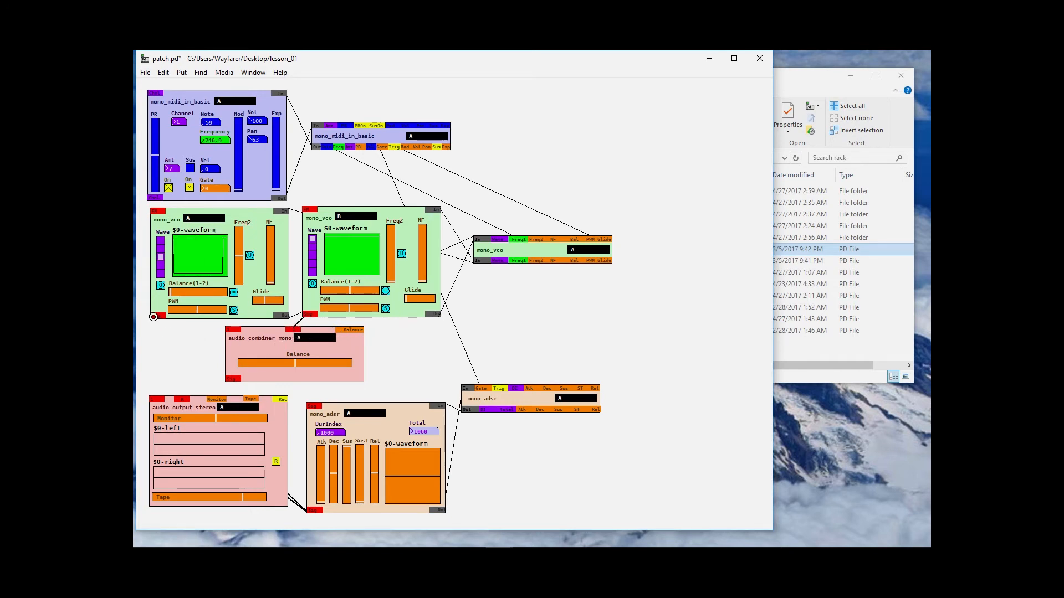
{"action": "left_click_drag", "start_coordinate": [194, 340], "coordinate": [232, 332]}
{"action": "left_click_drag", "start_coordinate": [229, 382], "coordinate": [341, 377]}
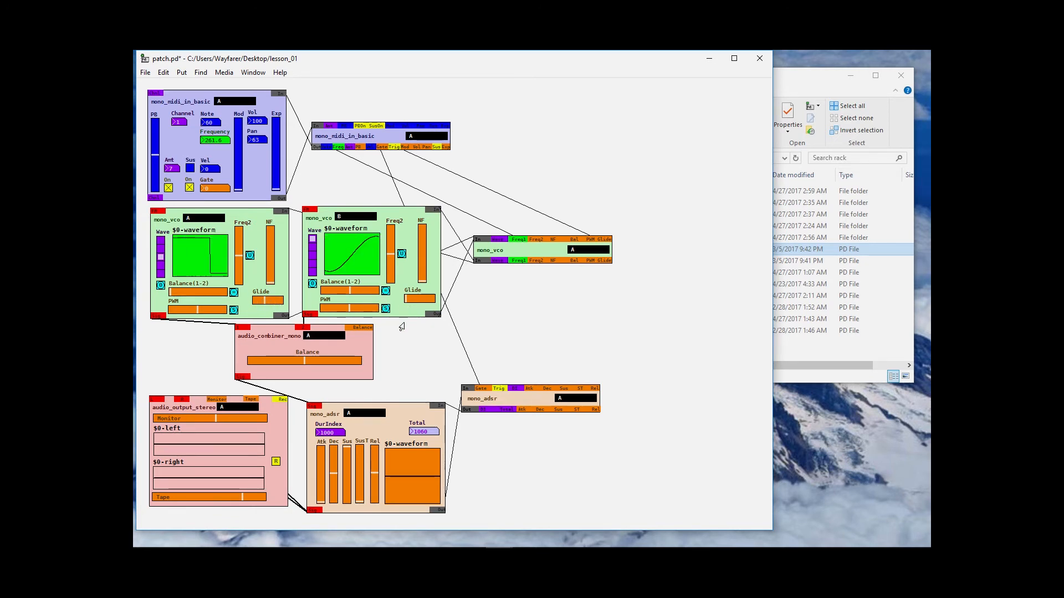
- Adjust VCO B's Glide and Freq2 sliders slightly and set the combiner's Balance slider toward its low end
{"action": "left_click_drag", "start_coordinate": [415, 302], "coordinate": [421, 304]}
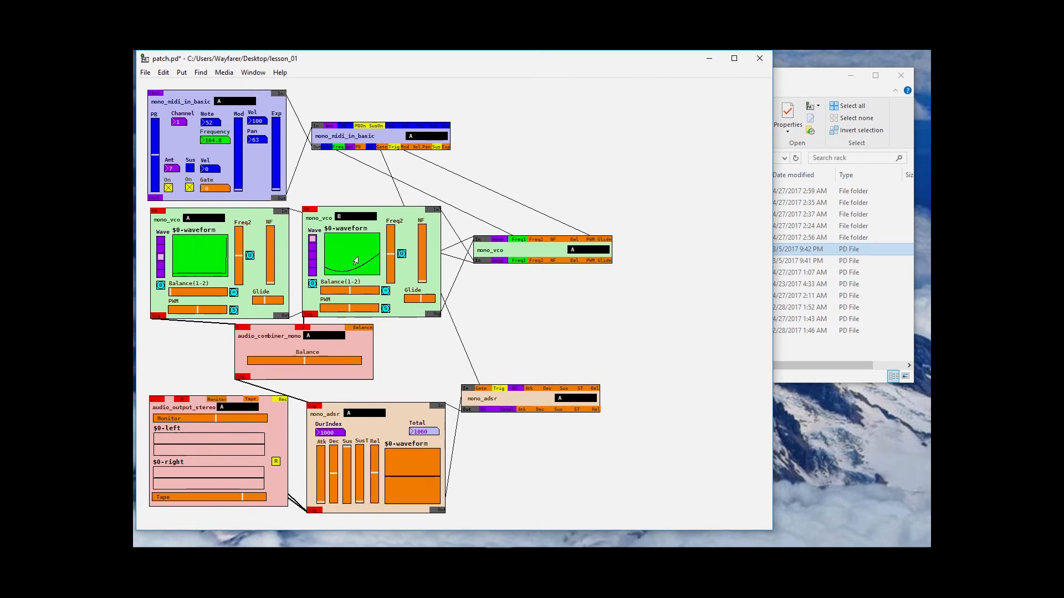
{"action": "left_click_drag", "start_coordinate": [391, 256], "coordinate": [391, 262]}
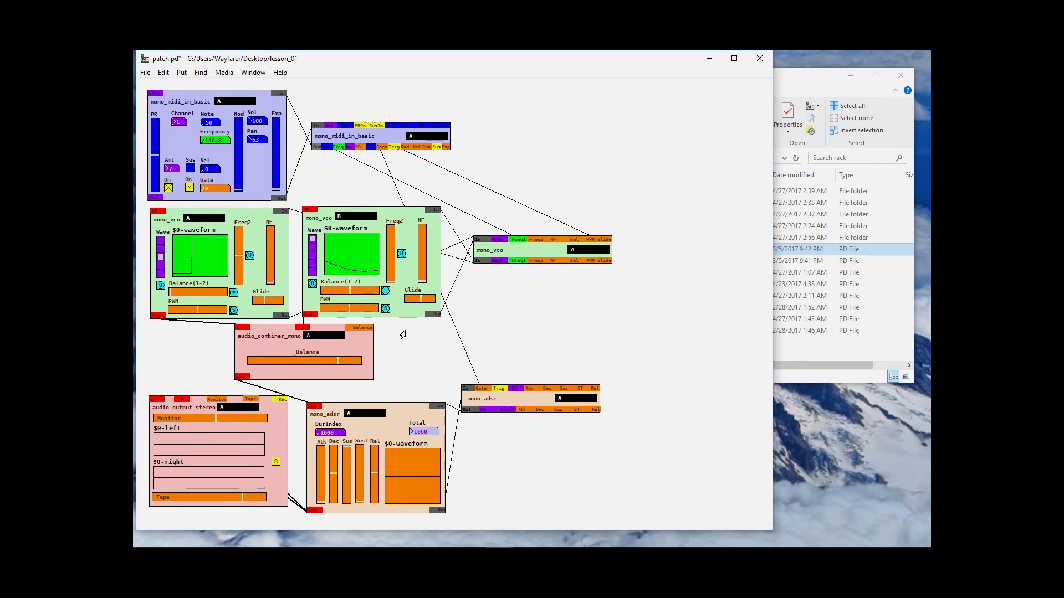
{"action": "left_click_drag", "start_coordinate": [337, 366], "coordinate": [282, 366]}
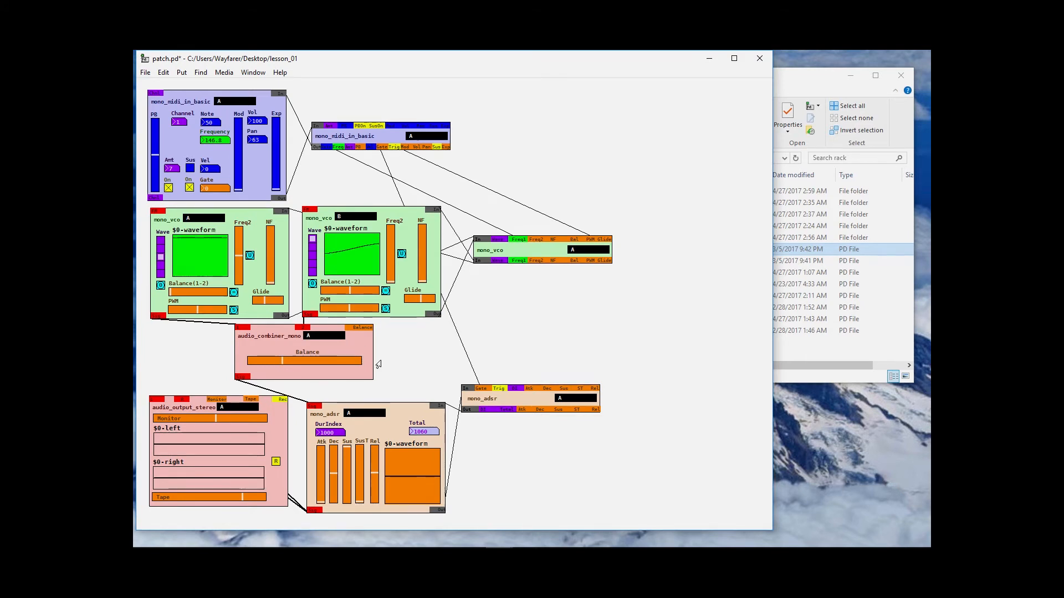
- Bring the rack folder forward in File Explorer and check audio_combiner_mono and audio_output_stereo for saved settings files
{"action": "left_click", "coordinate": [818, 83]}
{"action": "left_click_drag", "start_coordinate": [788, 82], "coordinate": [629, 114]}
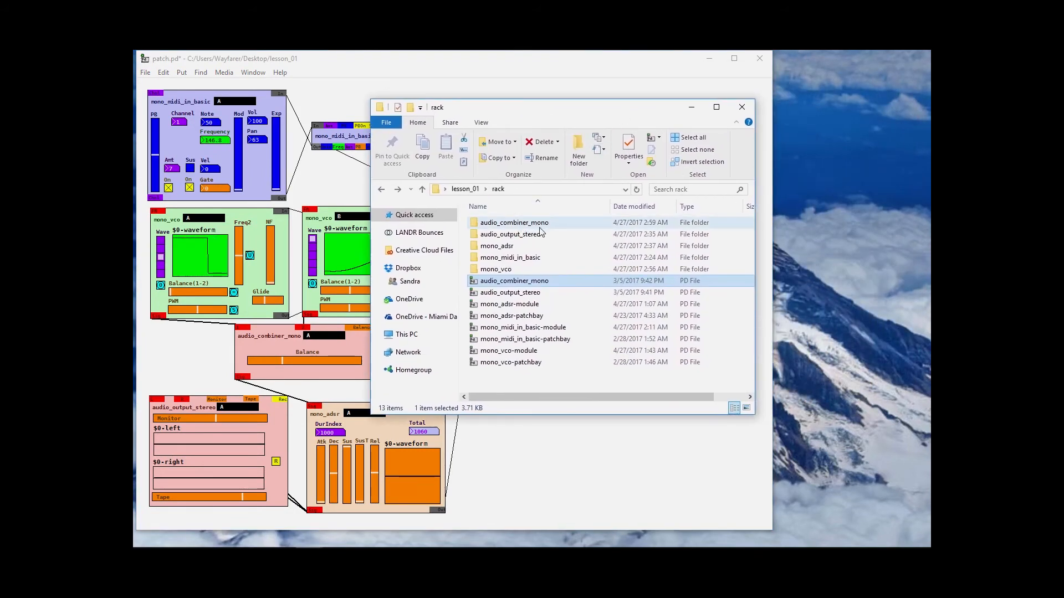
{"action": "double_click", "coordinate": [540, 226]}
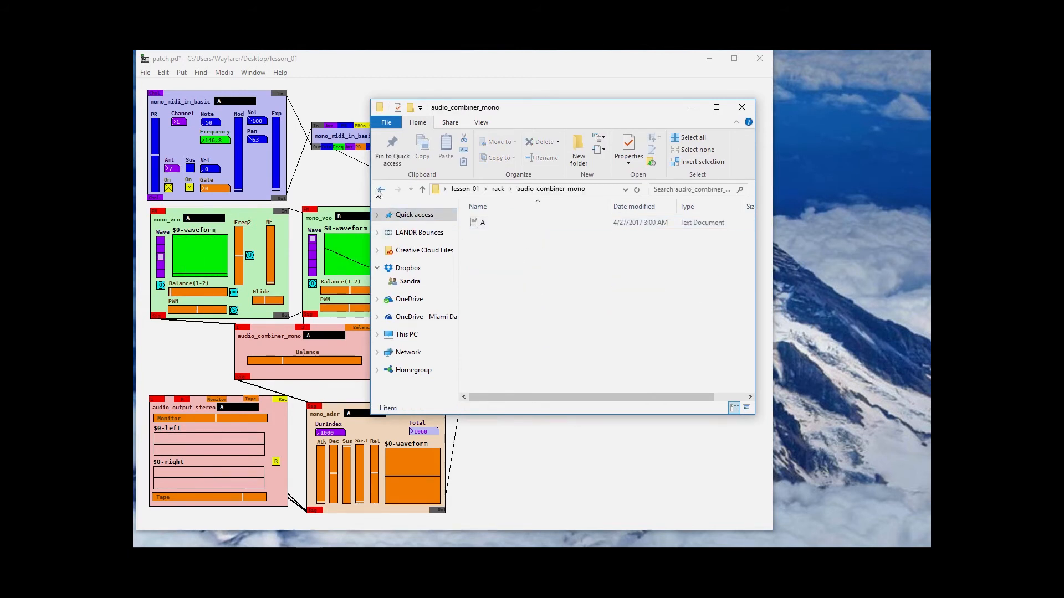
{"action": "left_click", "coordinate": [380, 191]}
{"action": "double_click", "coordinate": [535, 238]}
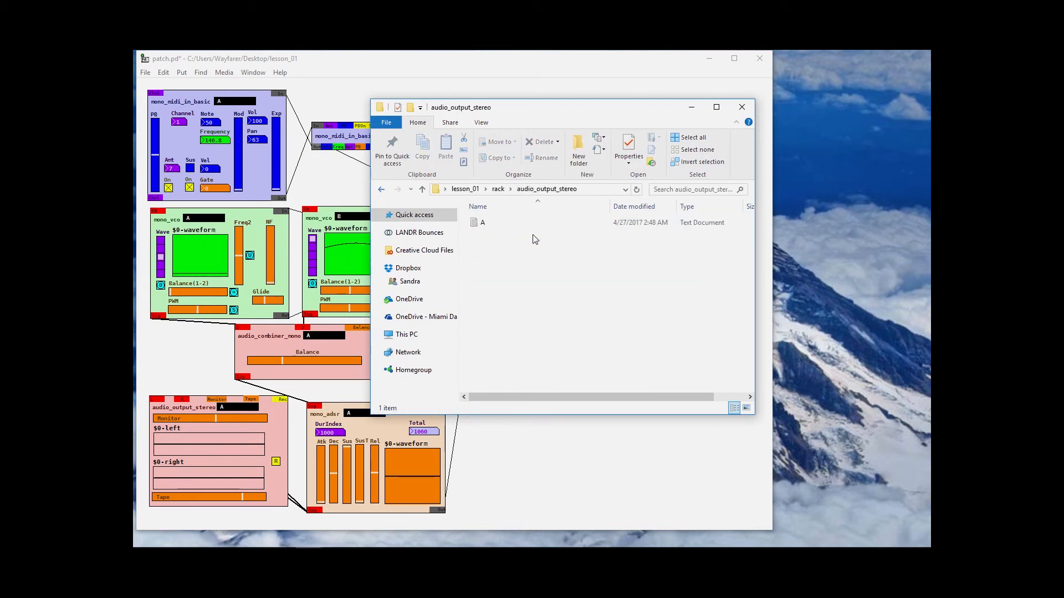
{"action": "left_click", "coordinate": [382, 192]}
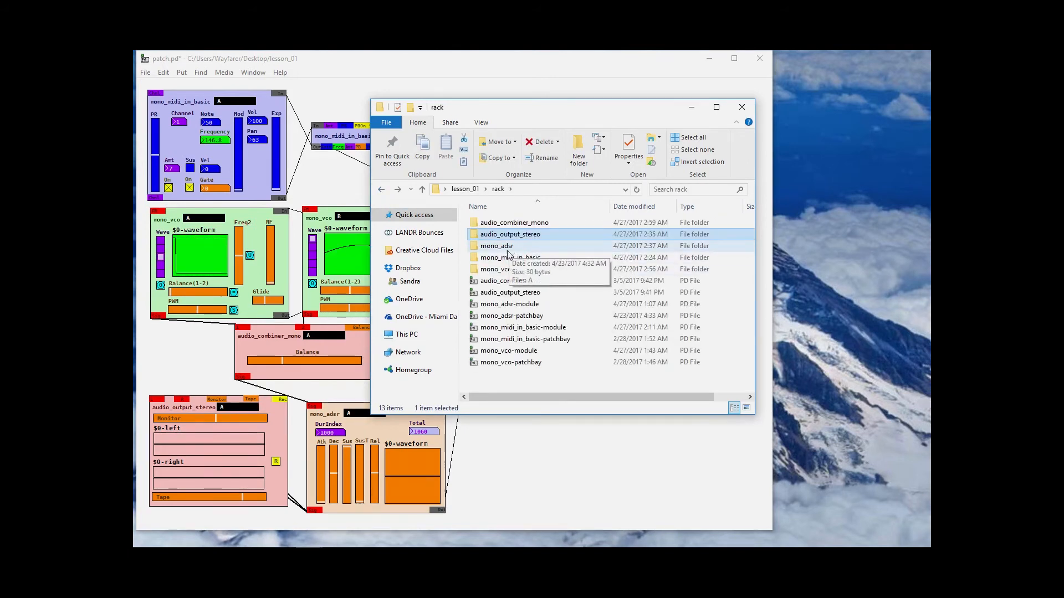
- Check the mono_adsr, mono_midi_in_basic and mono_vco folders for settings files, and move File Explorer aside
{"action": "double_click", "coordinate": [509, 249]}
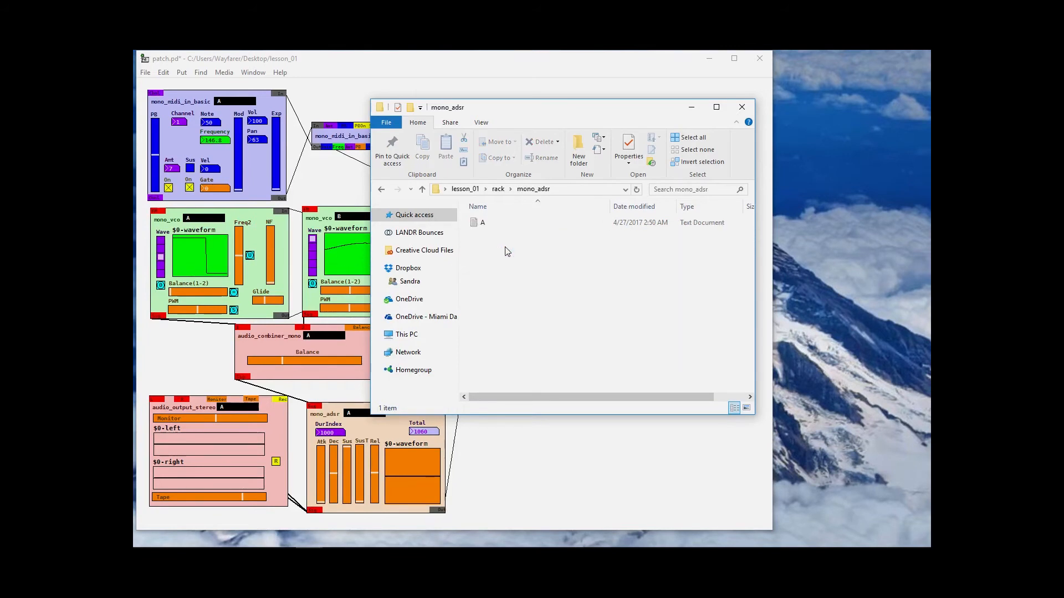
{"action": "left_click", "coordinate": [381, 189]}
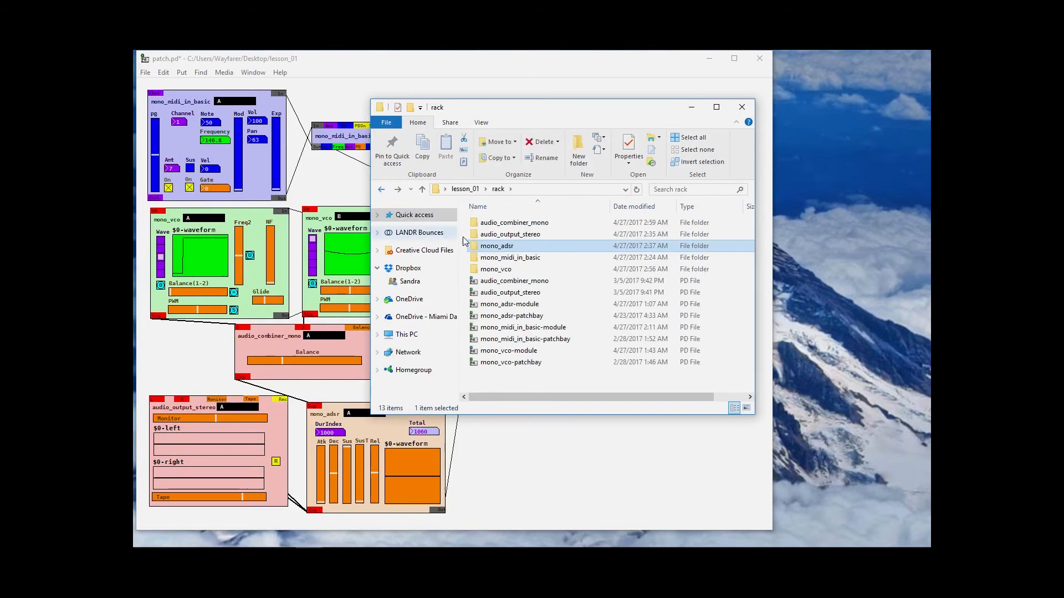
{"action": "double_click", "coordinate": [523, 258]}
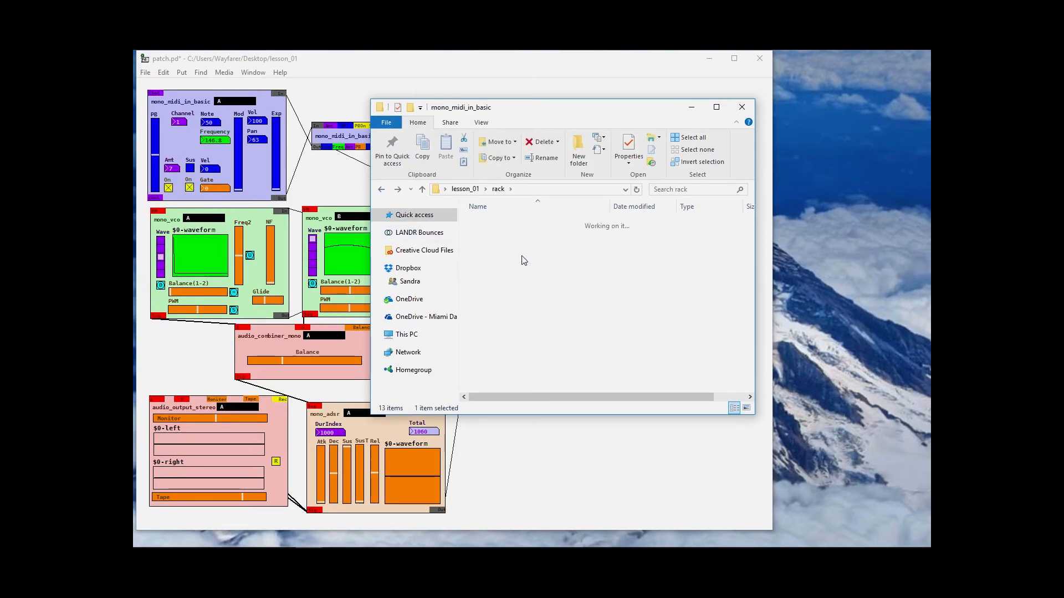
{"action": "left_click", "coordinate": [387, 189]}
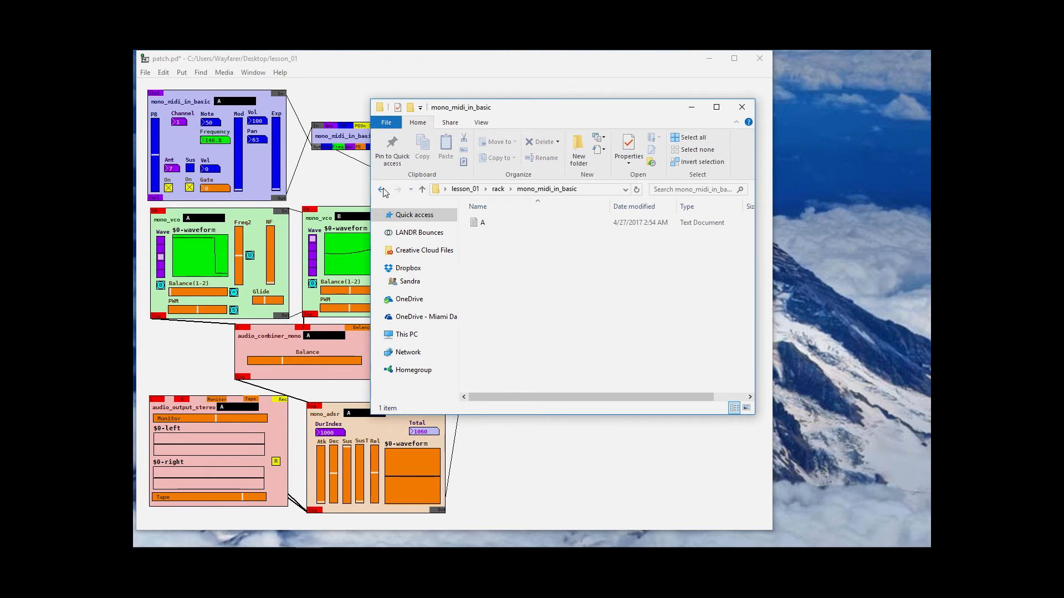
{"action": "double_click", "coordinate": [505, 270]}
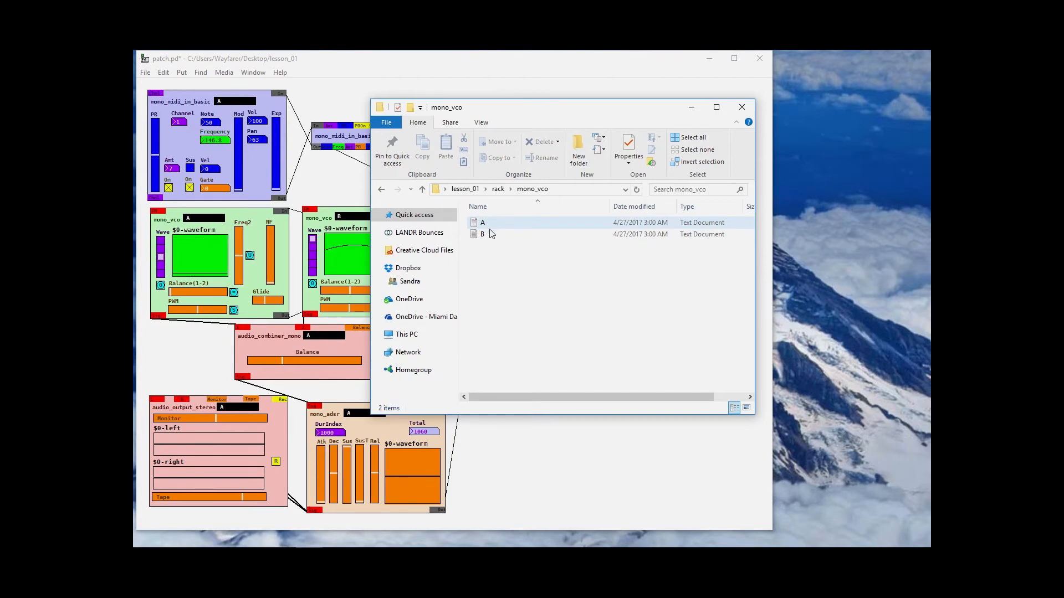
{"action": "left_click", "coordinate": [381, 190]}
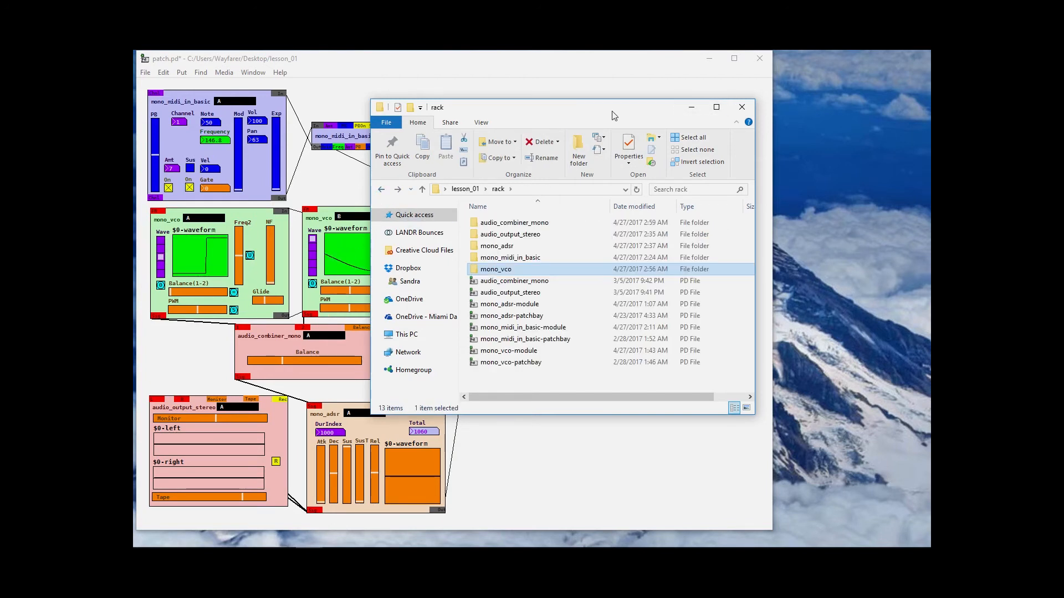
{"action": "left_click_drag", "start_coordinate": [605, 109], "coordinate": [846, 107]}
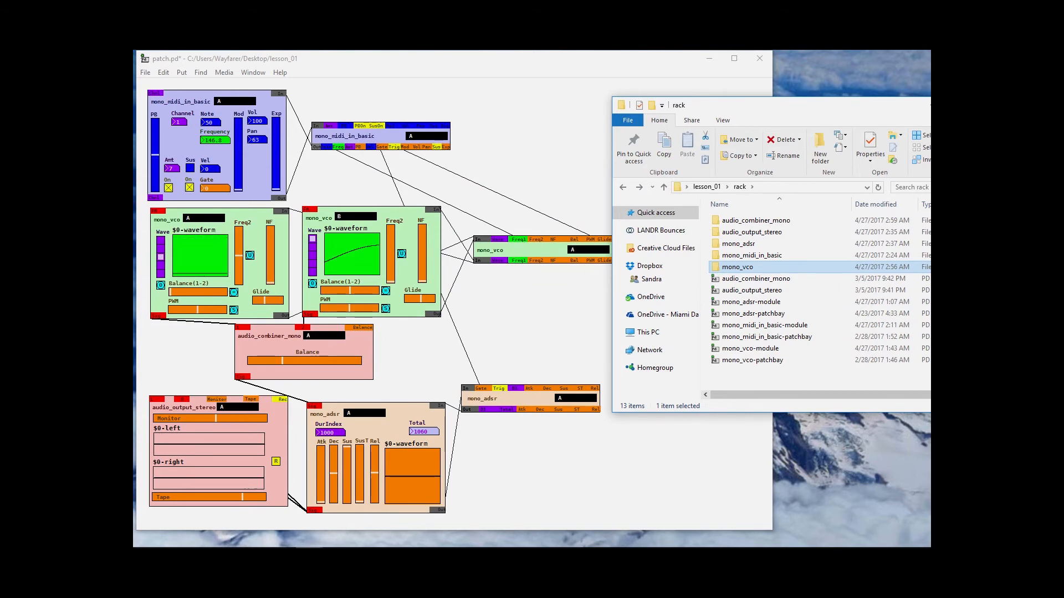
- Return to the patch, save it, and close both the patch and the main Pure Data window
{"action": "left_click", "coordinate": [517, 114]}
{"action": "key", "text": "ctrl+s"}
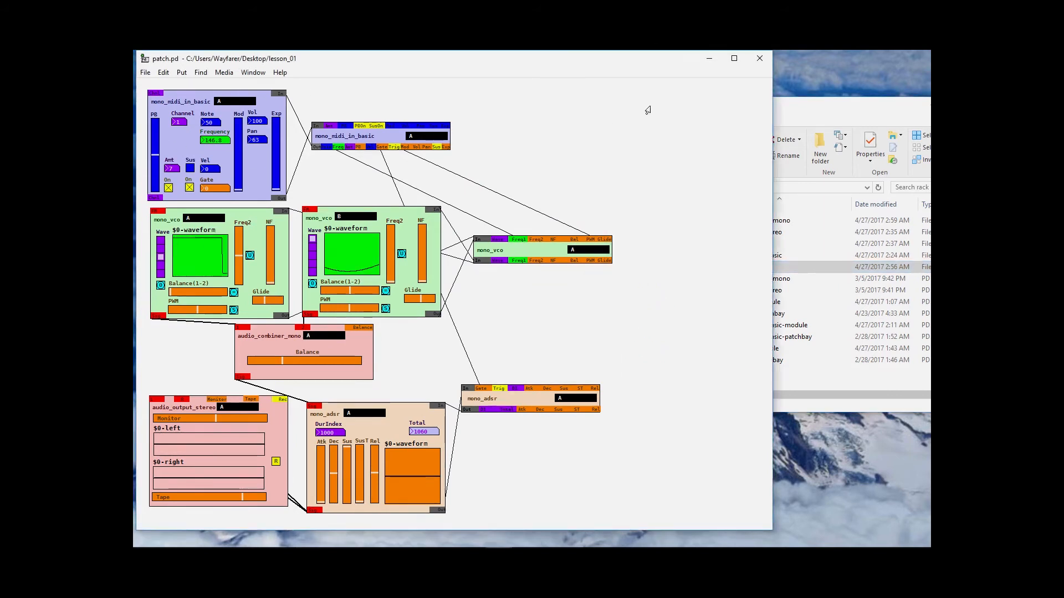
{"action": "left_click", "coordinate": [760, 59]}
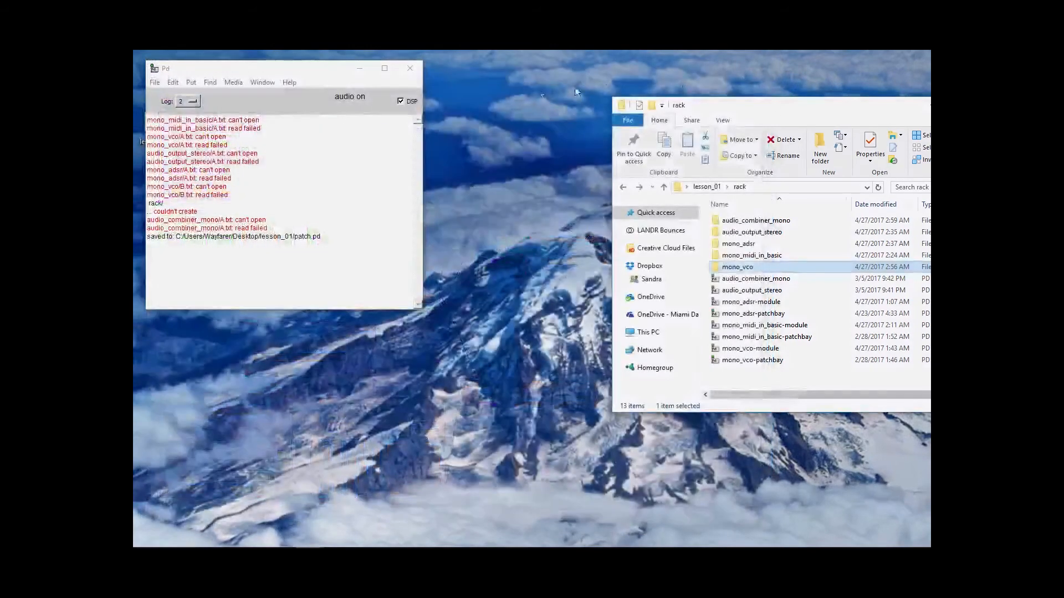
{"action": "left_click", "coordinate": [410, 68]}
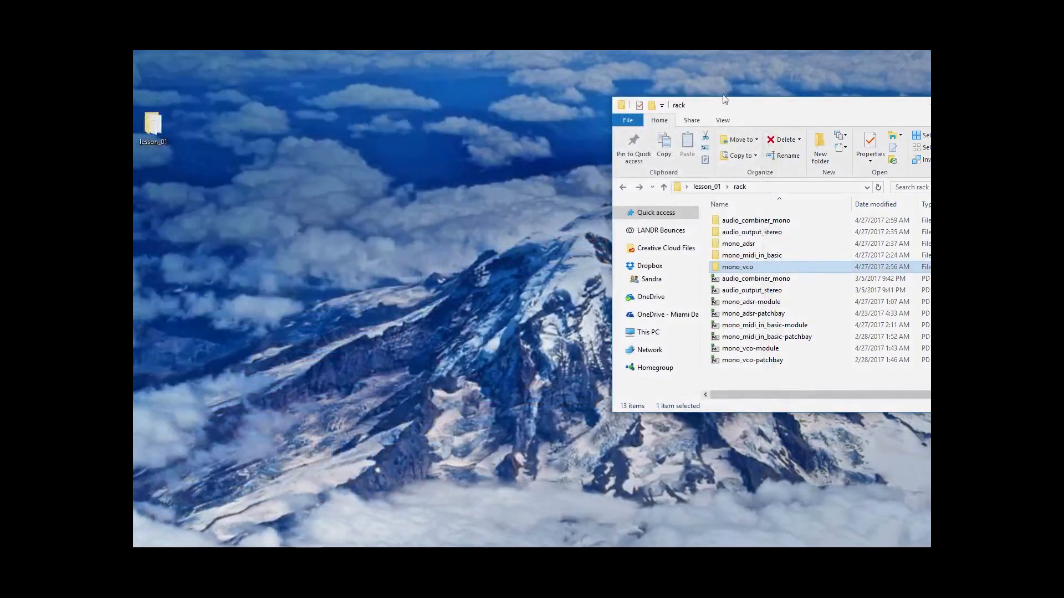
- Go up to the lesson_01 folder in File Explorer and reopen the patch file in Pure Data
{"action": "left_click_drag", "start_coordinate": [790, 113], "coordinate": [577, 81]}
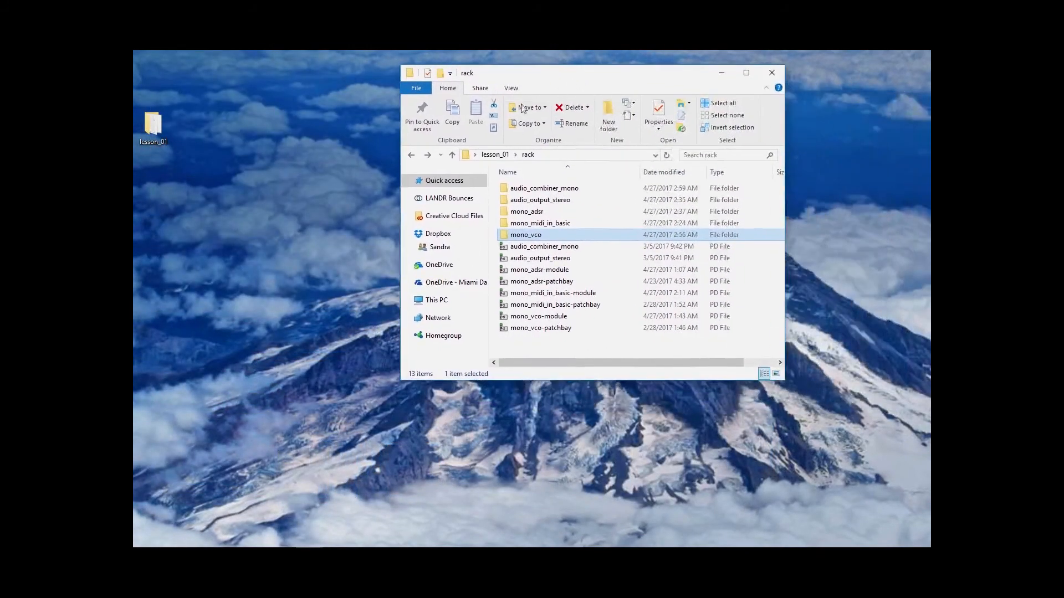
{"action": "left_click", "coordinate": [413, 157]}
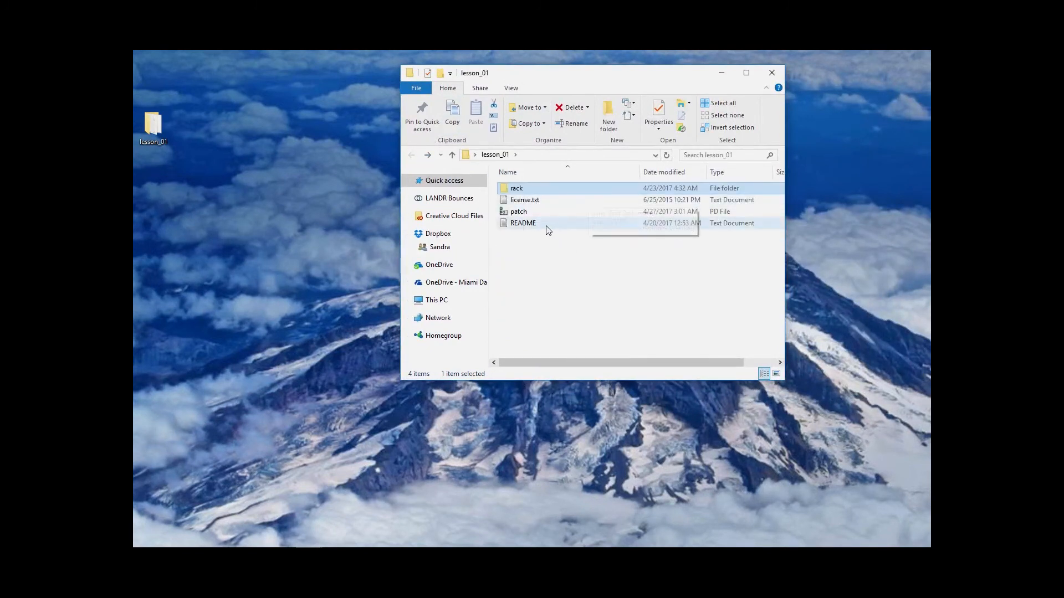
{"action": "double_click", "coordinate": [529, 213]}
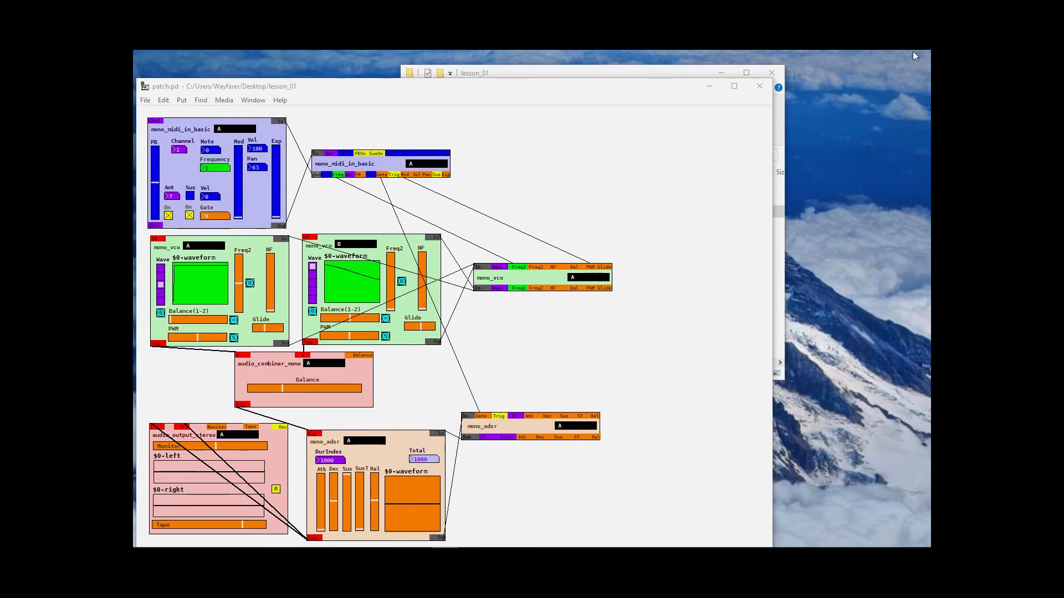
- Arrange the patch window beside the main Pd window so both are accessible, and save the patch
{"action": "left_click_drag", "start_coordinate": [331, 95], "coordinate": [369, 79]}
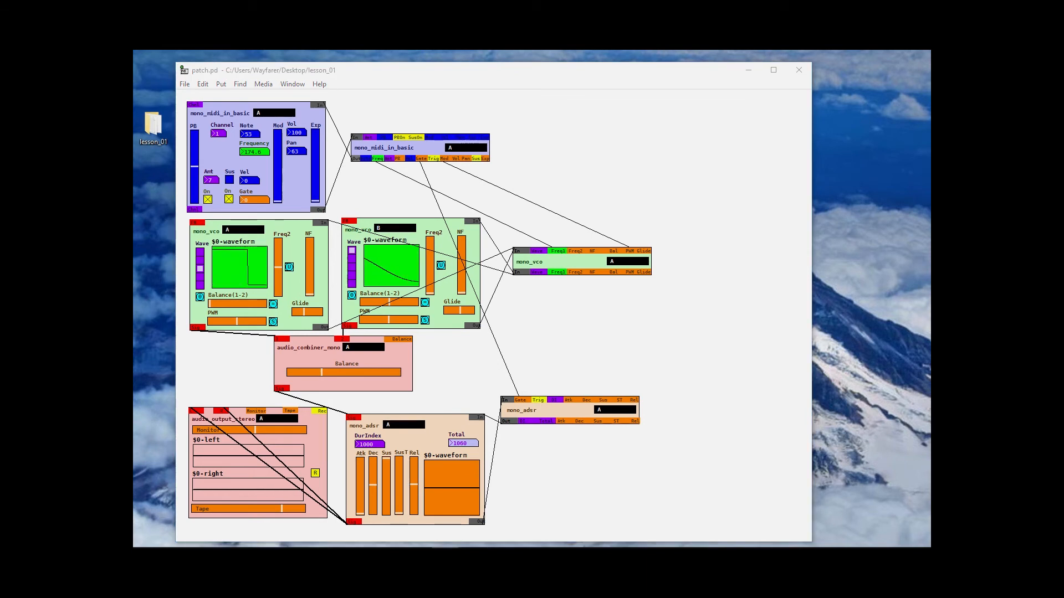
{"action": "left_click_drag", "start_coordinate": [474, 92], "coordinate": [329, 84]}
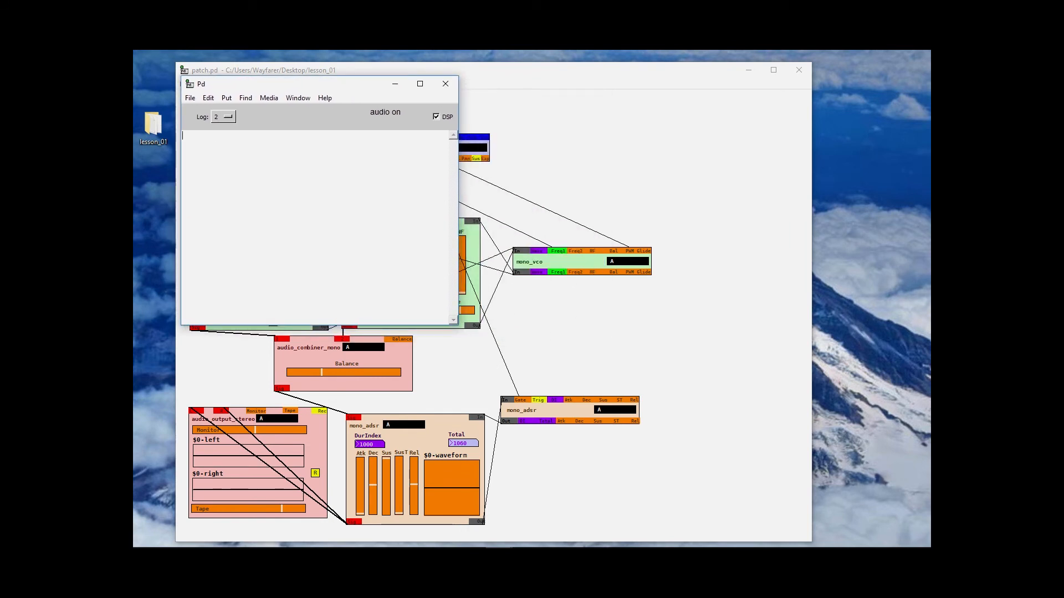
{"action": "key", "text": "alt+Tab"}
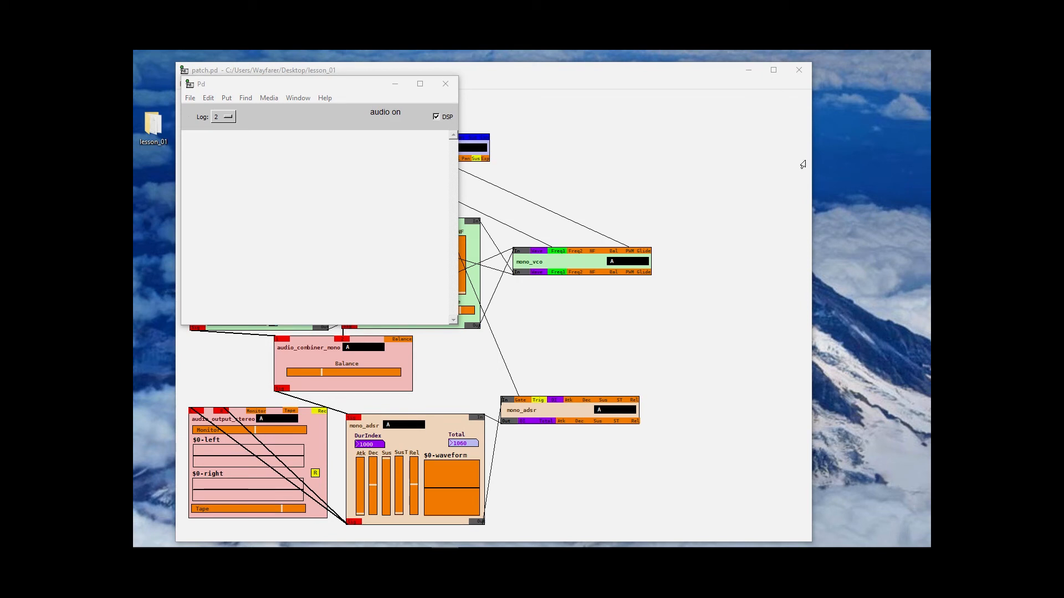
{"action": "left_click_drag", "start_coordinate": [349, 84], "coordinate": [322, 70]}
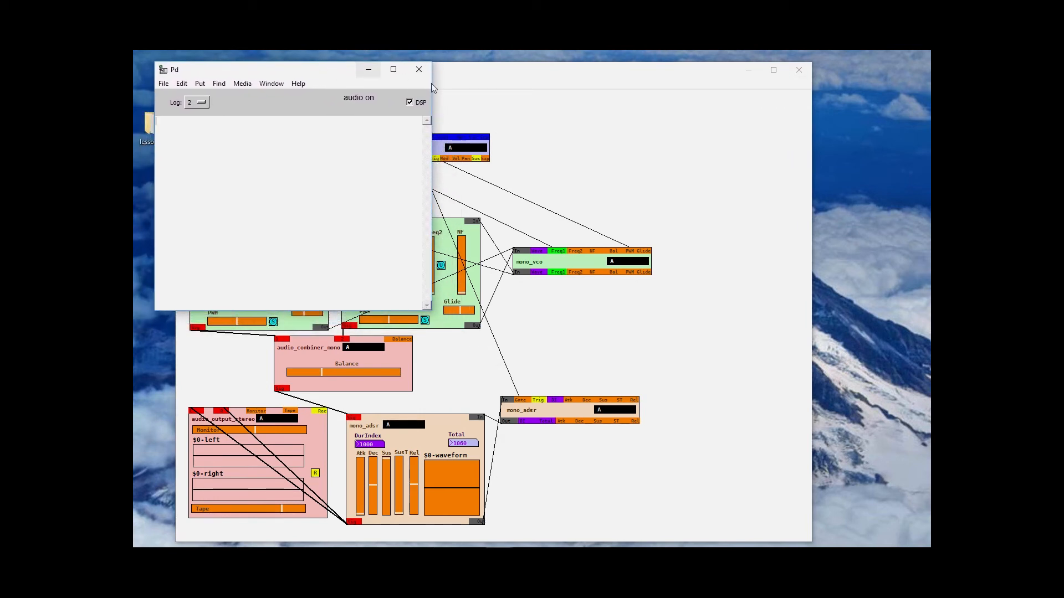
{"action": "left_click_drag", "start_coordinate": [483, 78], "coordinate": [561, 81]}
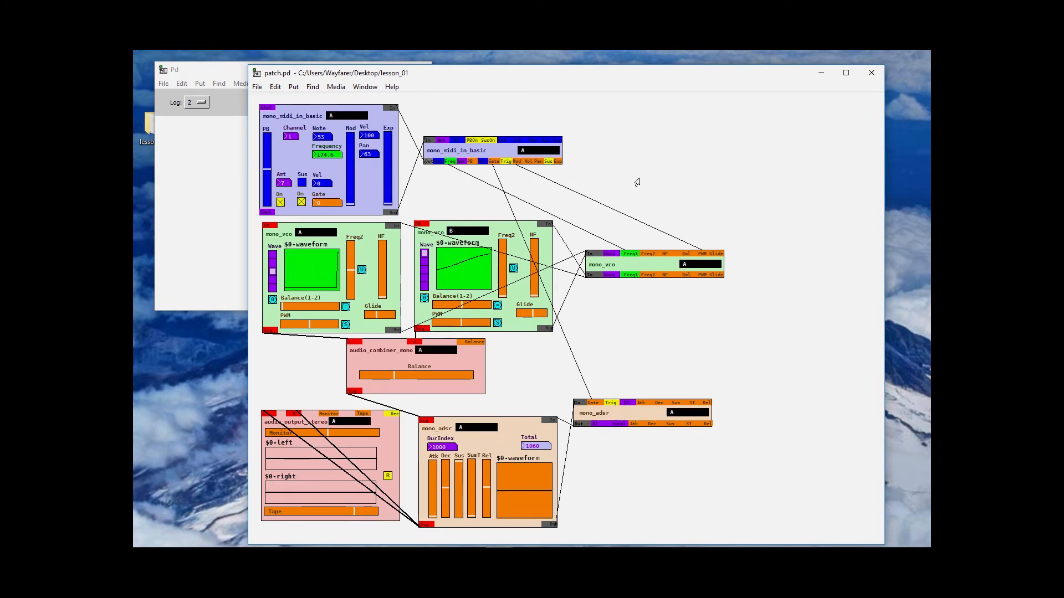
{"action": "key", "text": "ctrl+s"}
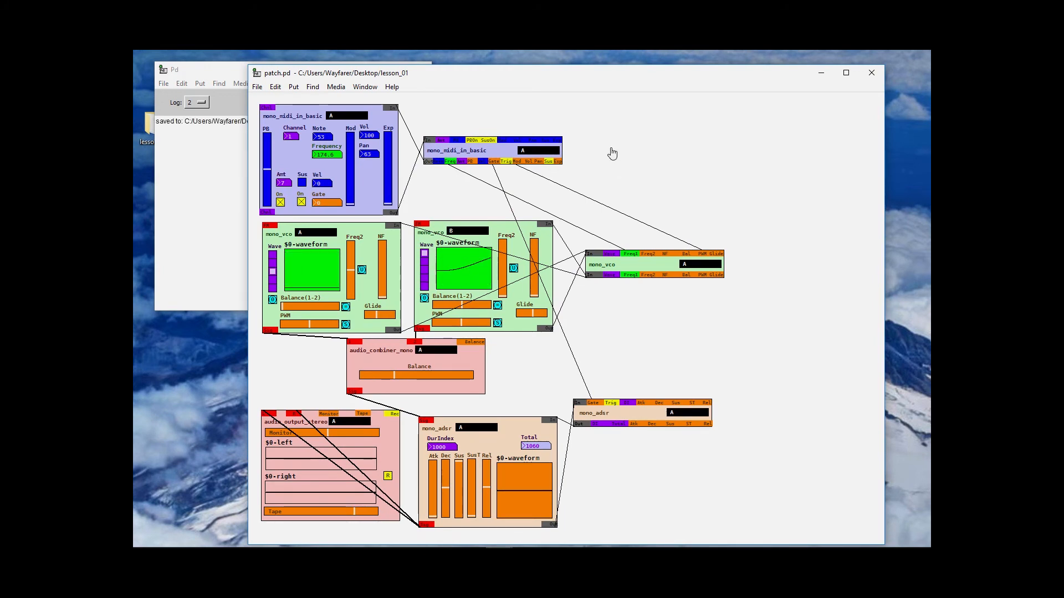
- Add a "pd inner_patch" subpatch object to the empty area of the patch and move its opened window aside
{"action": "left_click", "coordinate": [627, 147]}
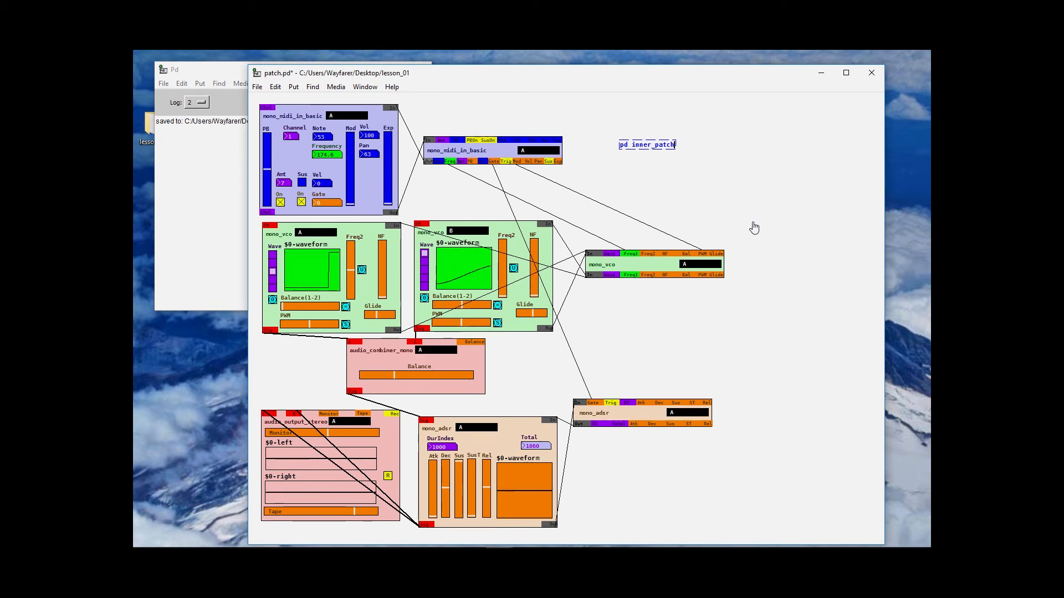
{"action": "left_click", "coordinate": [731, 206]}
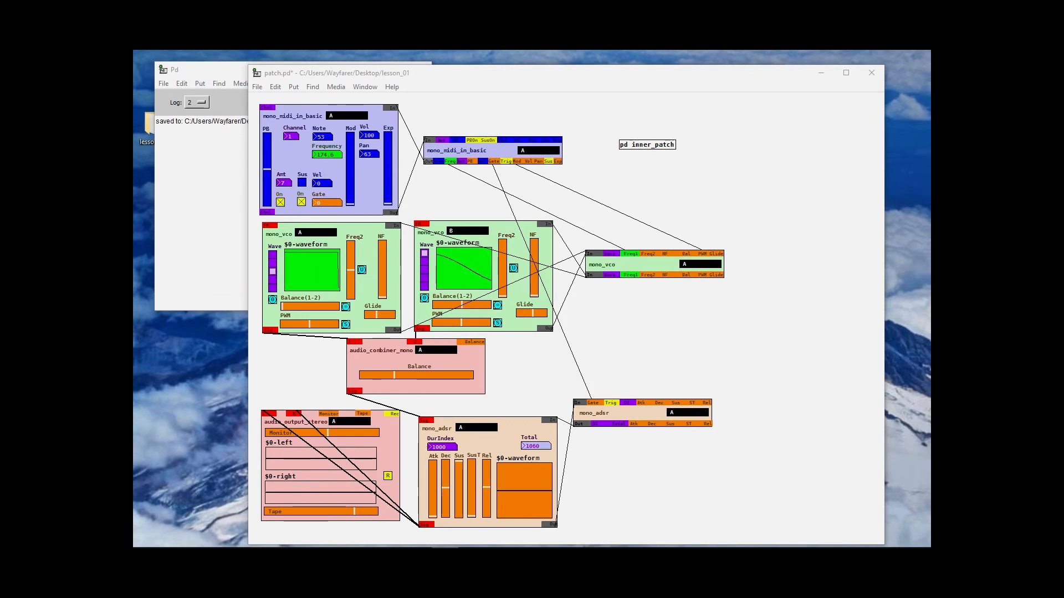
{"action": "left_click_drag", "start_coordinate": [133, 139], "coordinate": [441, 135]}
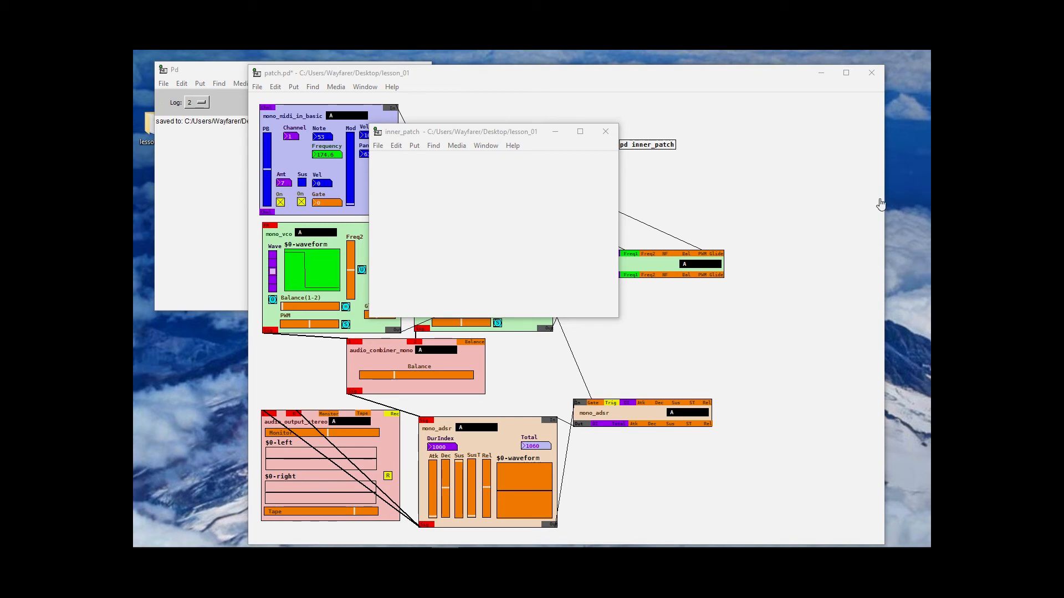
{"action": "left_click", "coordinate": [513, 146]}
{"action": "mouse_move", "coordinate": [415, 146]}
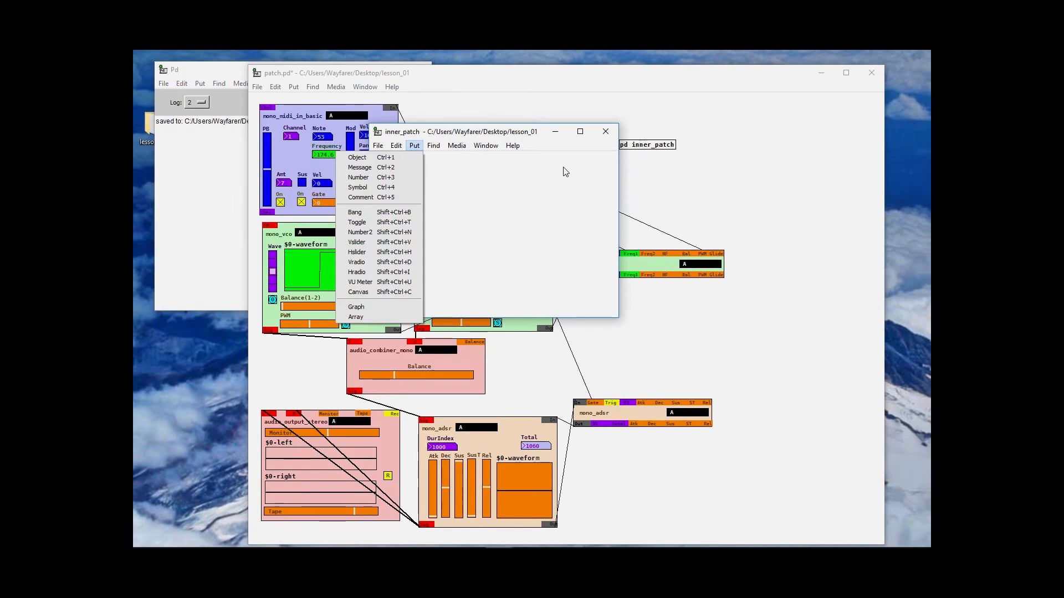
{"action": "left_click", "coordinate": [565, 172]}
{"action": "left_click_drag", "start_coordinate": [529, 136], "coordinate": [352, 106]}
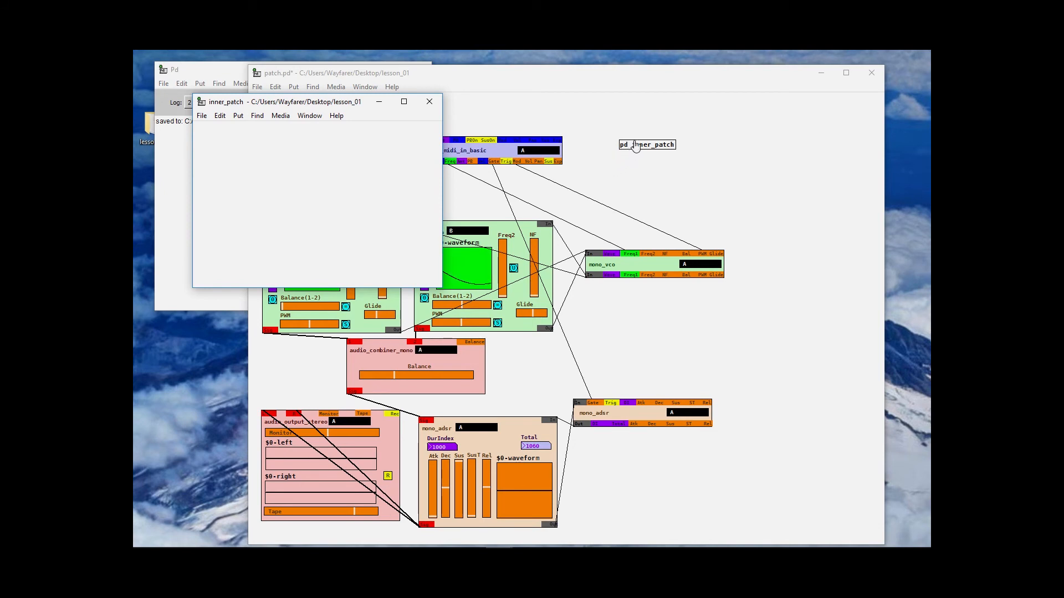
- Move the pd inner_patch object clear of the modules, and transfer all synth modules from the parent patch into the inner_patch subpatch
{"action": "left_click", "coordinate": [672, 178]}
{"action": "left_click_drag", "start_coordinate": [647, 151], "coordinate": [801, 131]}
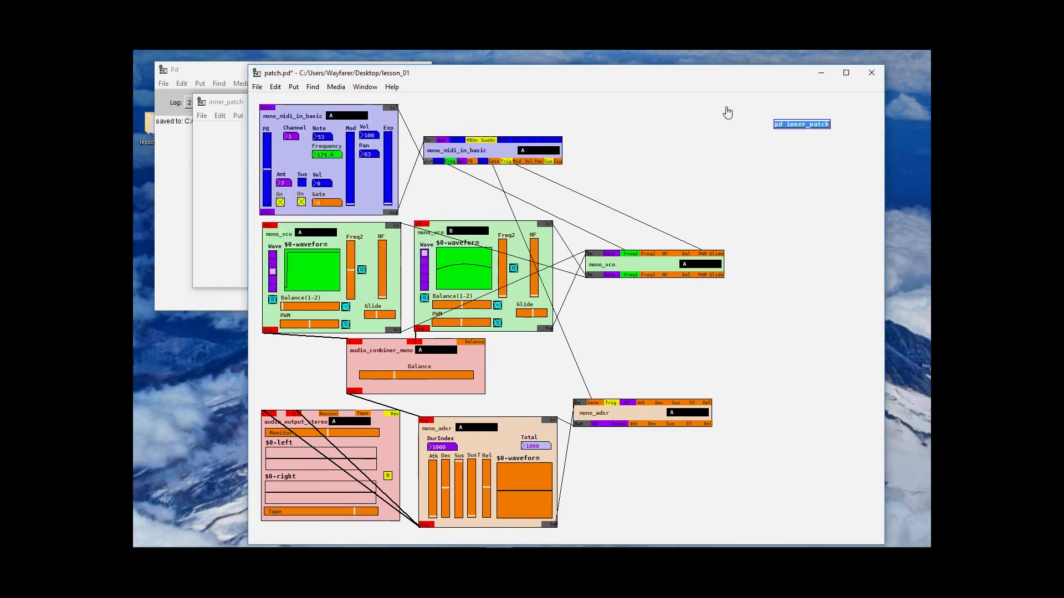
{"action": "left_click_drag", "start_coordinate": [724, 95], "coordinate": [264, 518]}
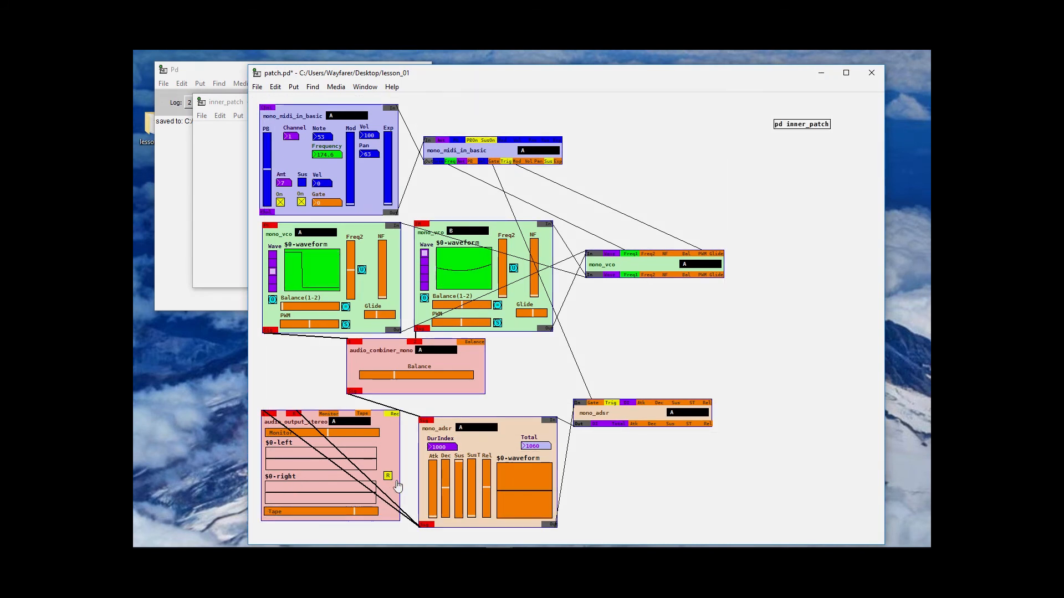
{"action": "key", "text": "Delete"}
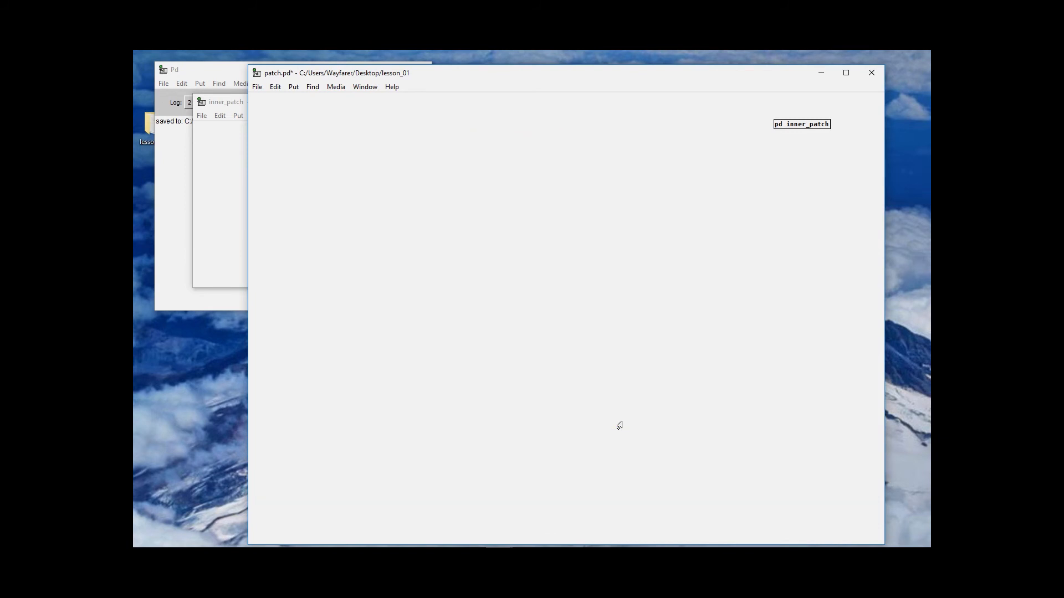
{"action": "left_click", "coordinate": [228, 231]}
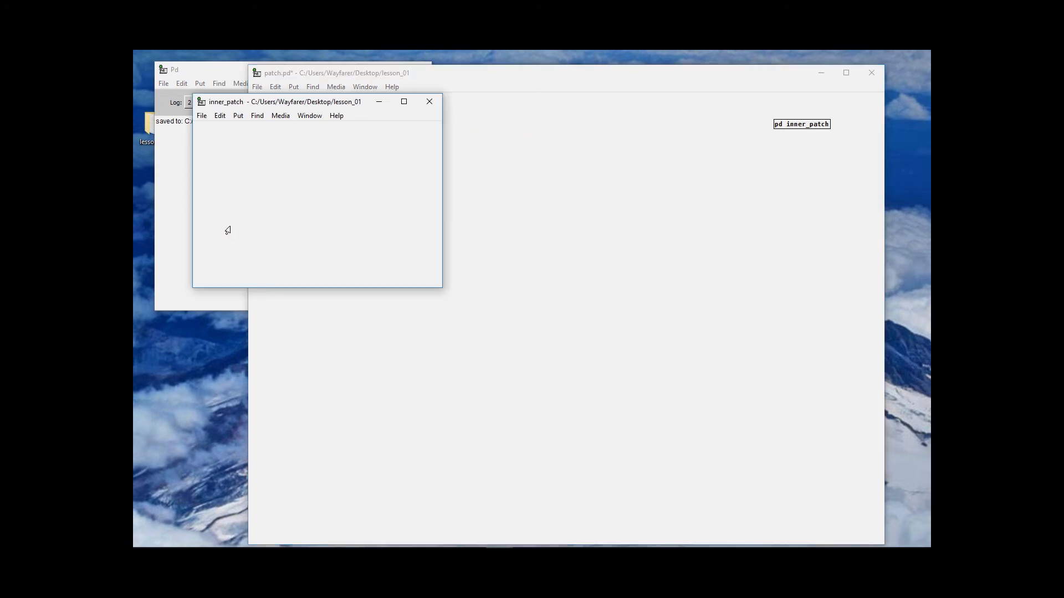
{"action": "double_click", "coordinate": [343, 105]}
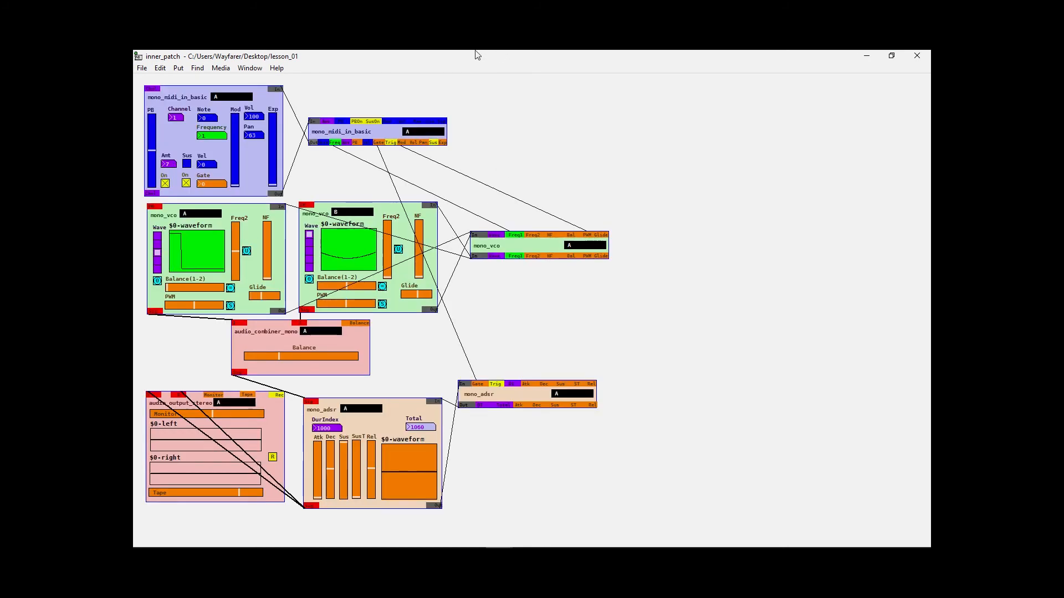
- Open the canvas properties of inner_patch and enable Graph-On-Parent and Hide object name and arguments
{"action": "left_click_drag", "start_coordinate": [447, 61], "coordinate": [373, 180]}
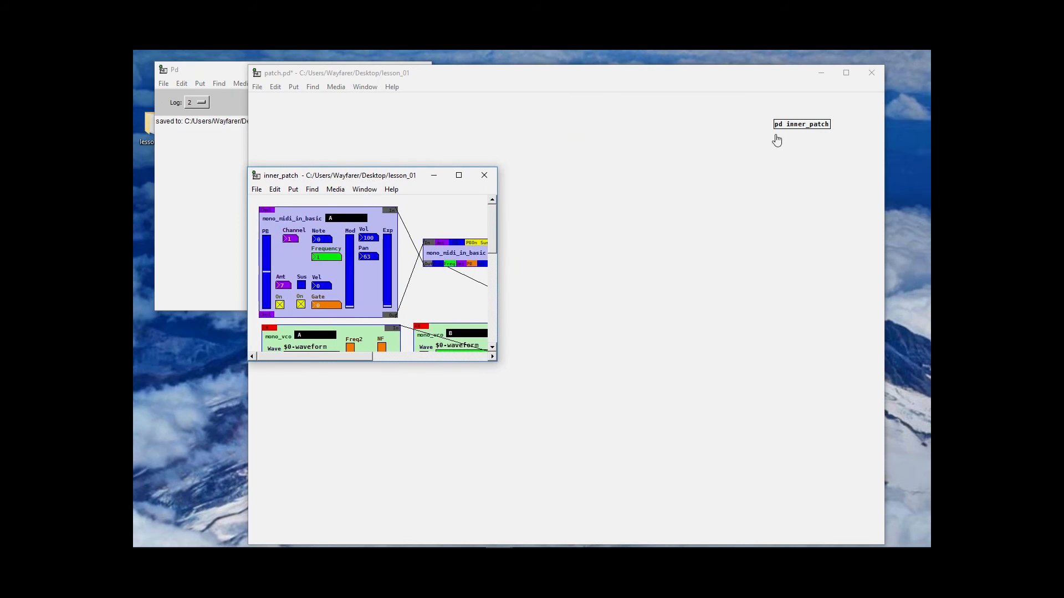
{"action": "double_click", "coordinate": [337, 177]}
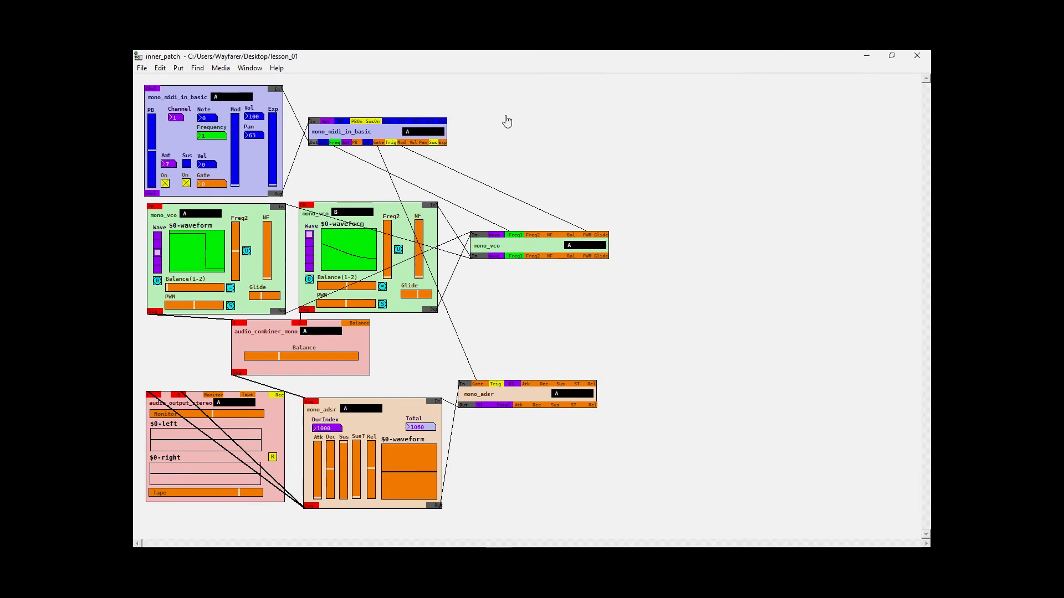
{"action": "right_click", "coordinate": [478, 119]}
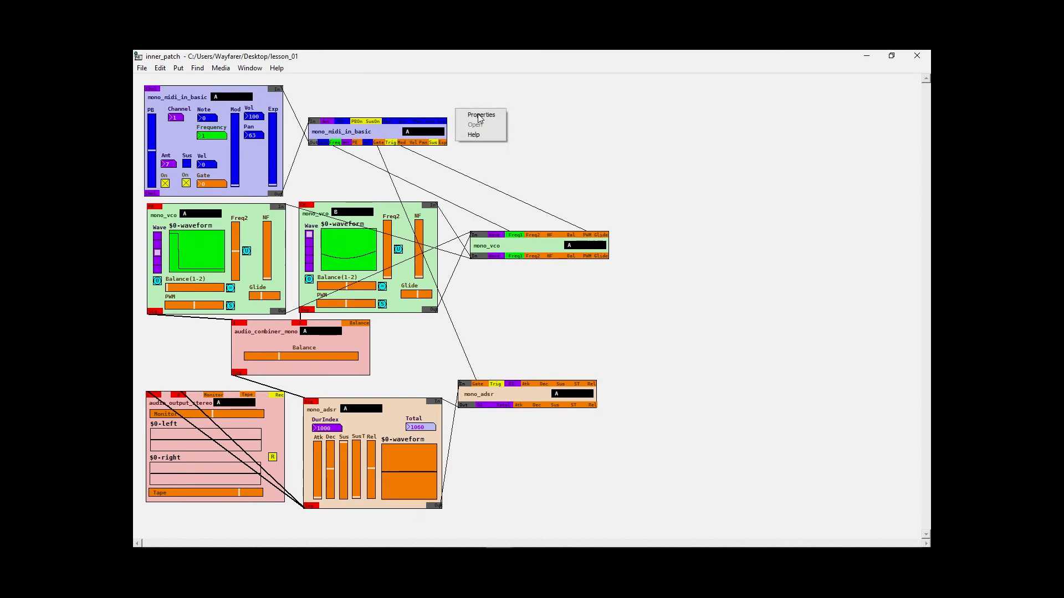
{"action": "left_click", "coordinate": [482, 116]}
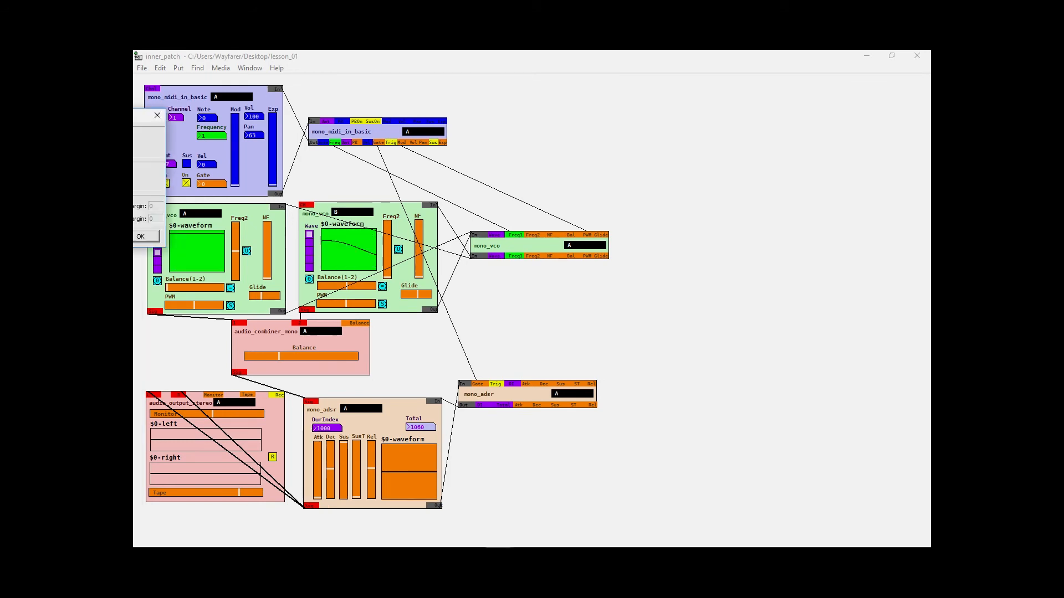
{"action": "left_click_drag", "start_coordinate": [31, 115], "coordinate": [344, 154]}
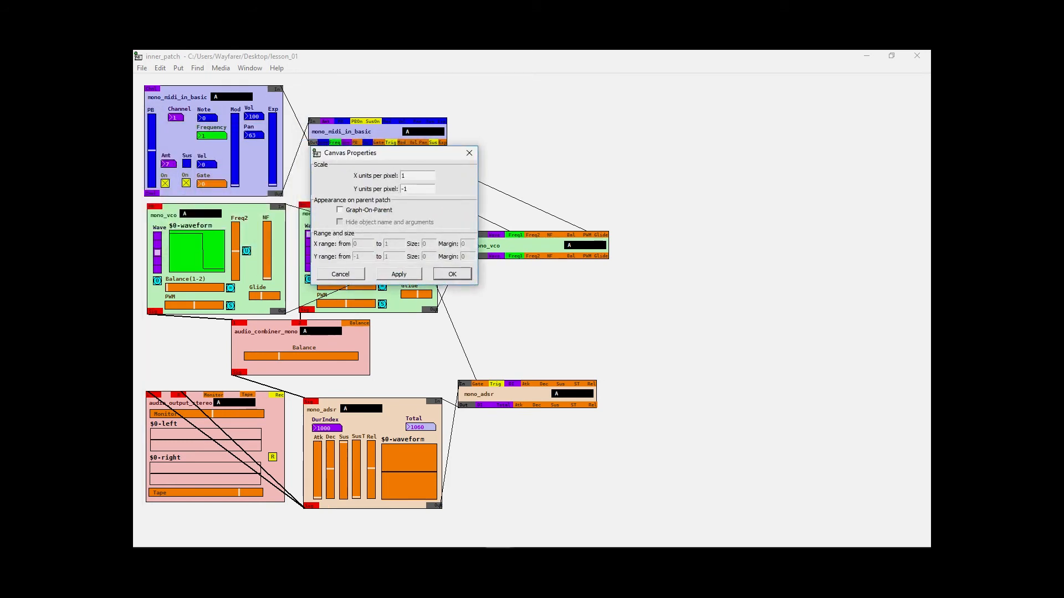
{"action": "key", "text": "alt+Tab"}
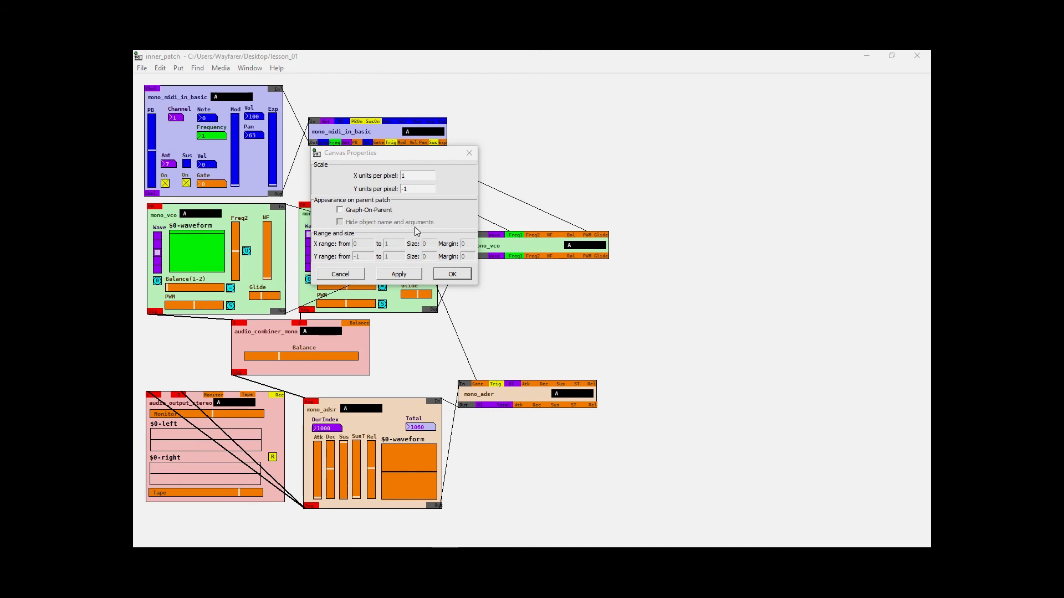
{"action": "left_click", "coordinate": [366, 211]}
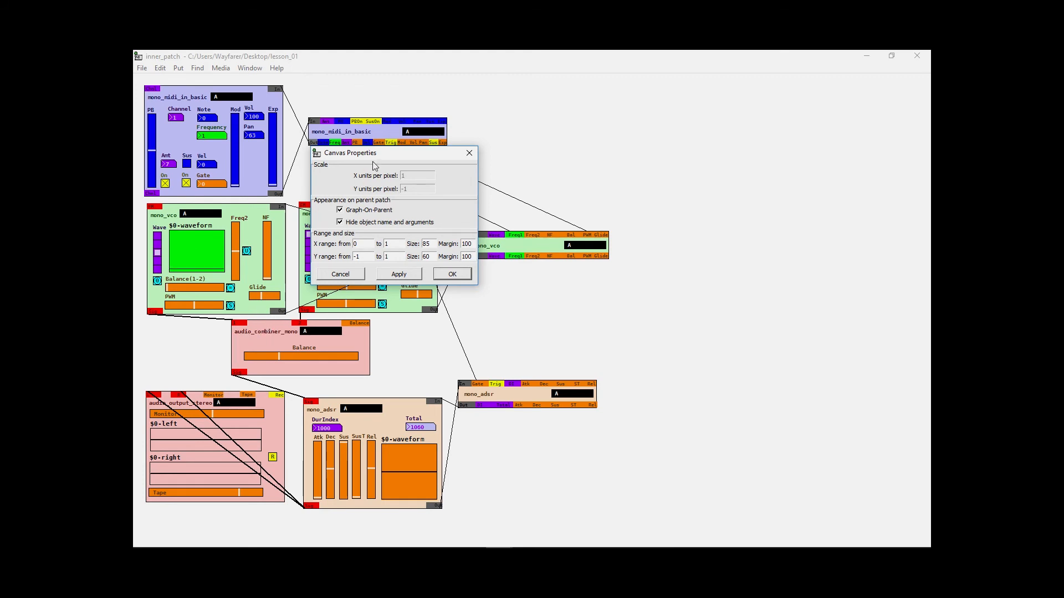
- Set the graph-on-parent Y size to 740 with the Y range from -1, enlarge the X size, and accept the canvas properties
{"action": "left_click_drag", "start_coordinate": [394, 159], "coordinate": [605, 116]}
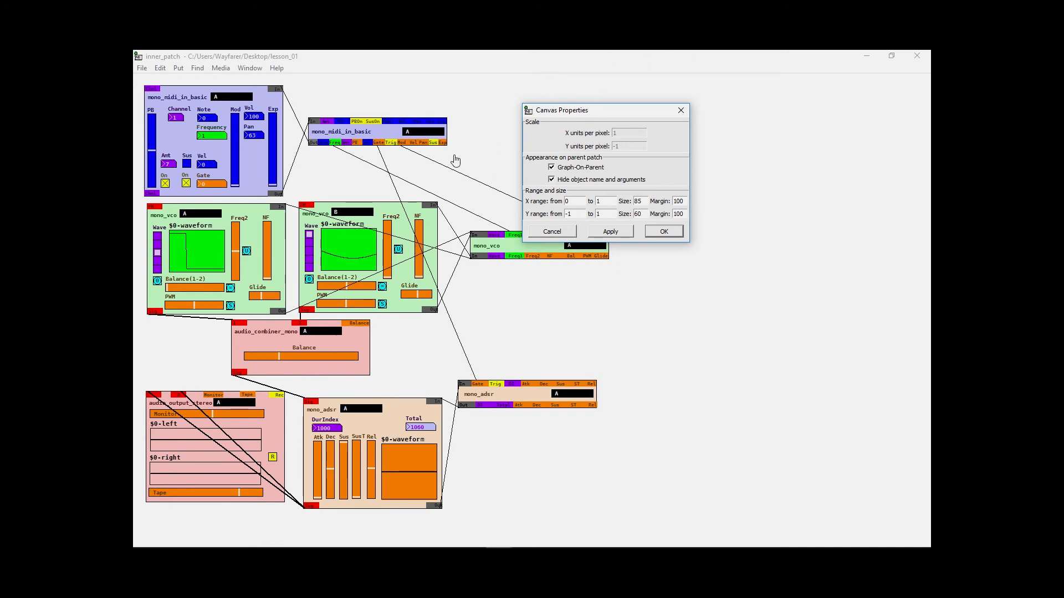
{"action": "left_click_drag", "start_coordinate": [639, 114], "coordinate": [492, 167]}
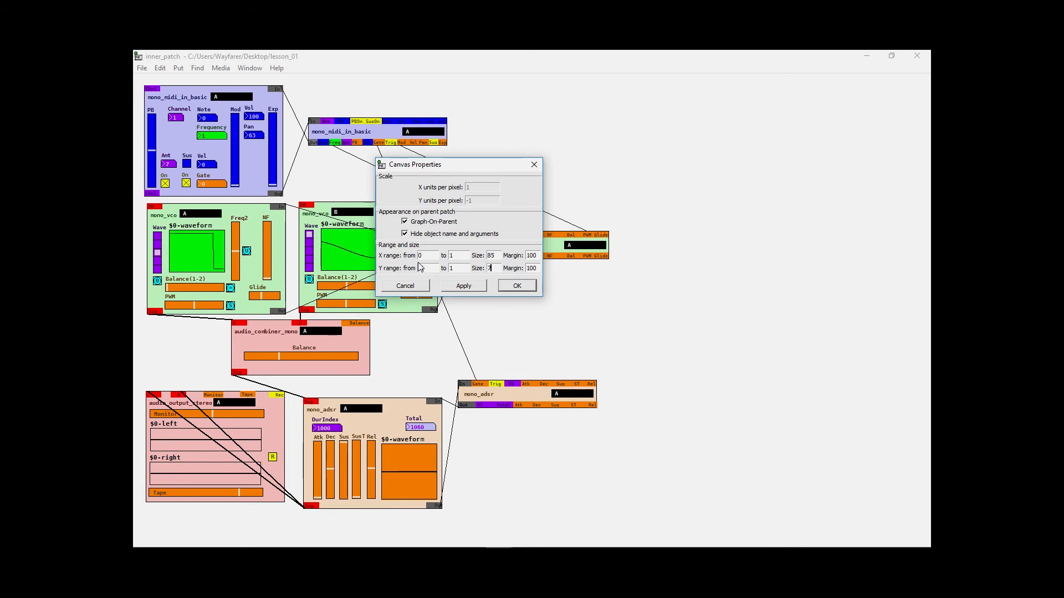
{"action": "type", "text": "-1"}
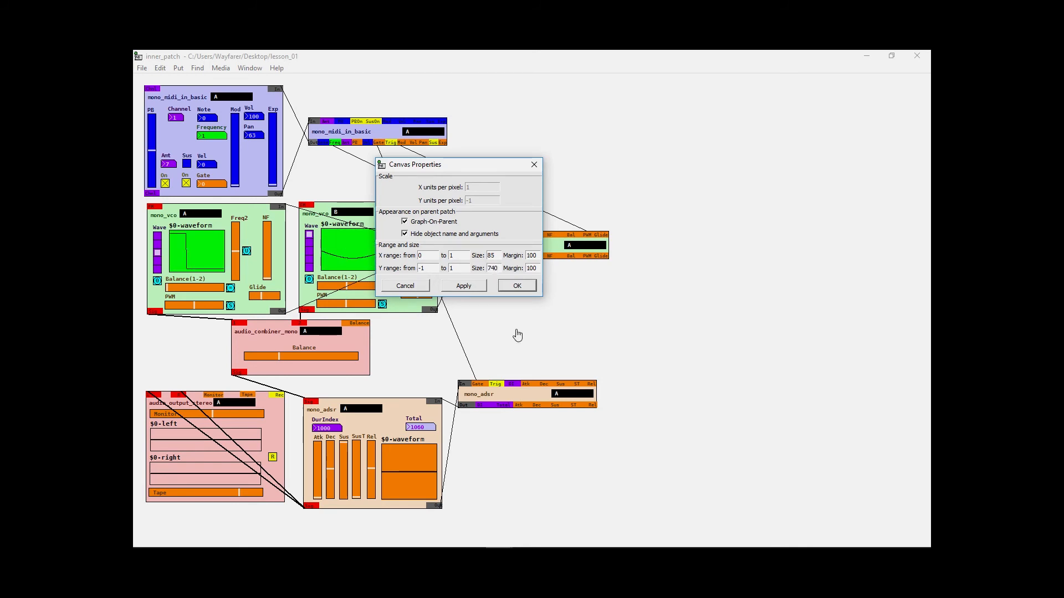
{"action": "left_click", "coordinate": [467, 287]}
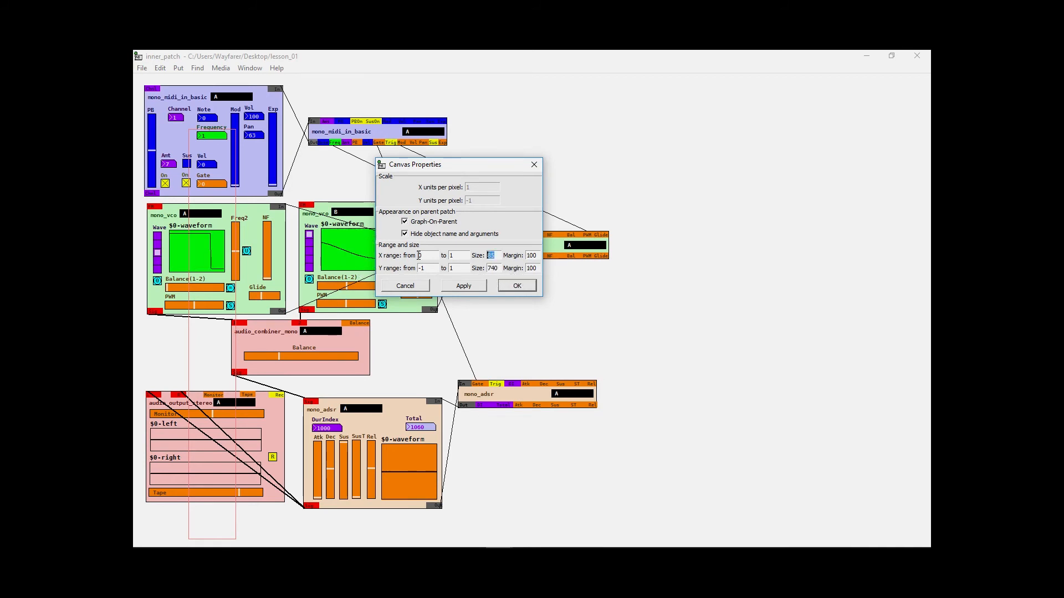
{"action": "type", "text": "49"}
{"action": "left_click", "coordinate": [521, 286]}
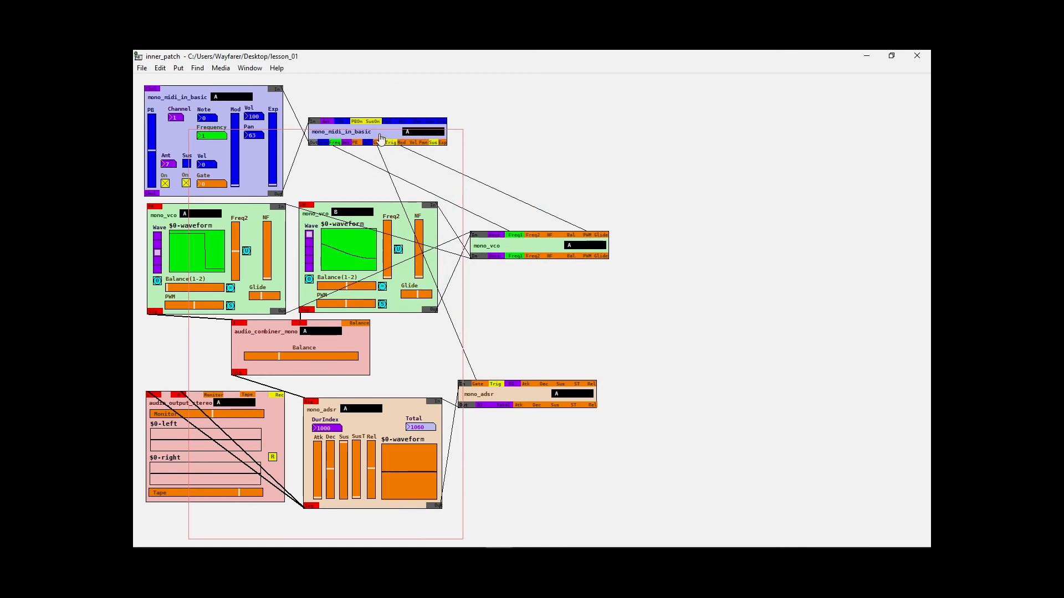
- Move the compact mono_midi_in_basic, mono_vco and mono_adsr modules outside the graph-on-parent frame and stack them vertically
{"action": "left_click_drag", "start_coordinate": [365, 131], "coordinate": [734, 115]}
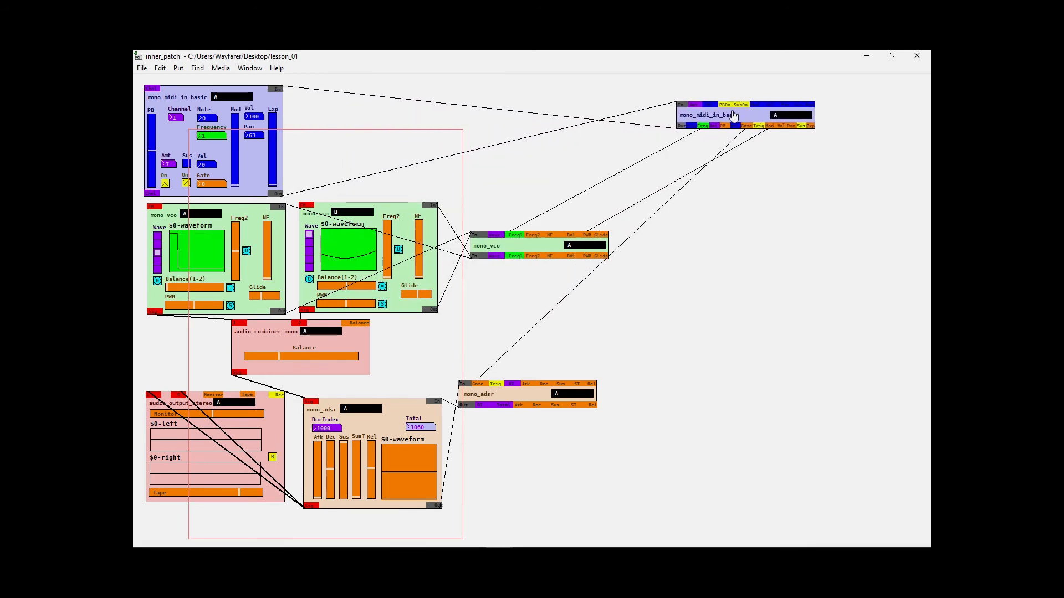
{"action": "left_click_drag", "start_coordinate": [519, 247], "coordinate": [718, 163]}
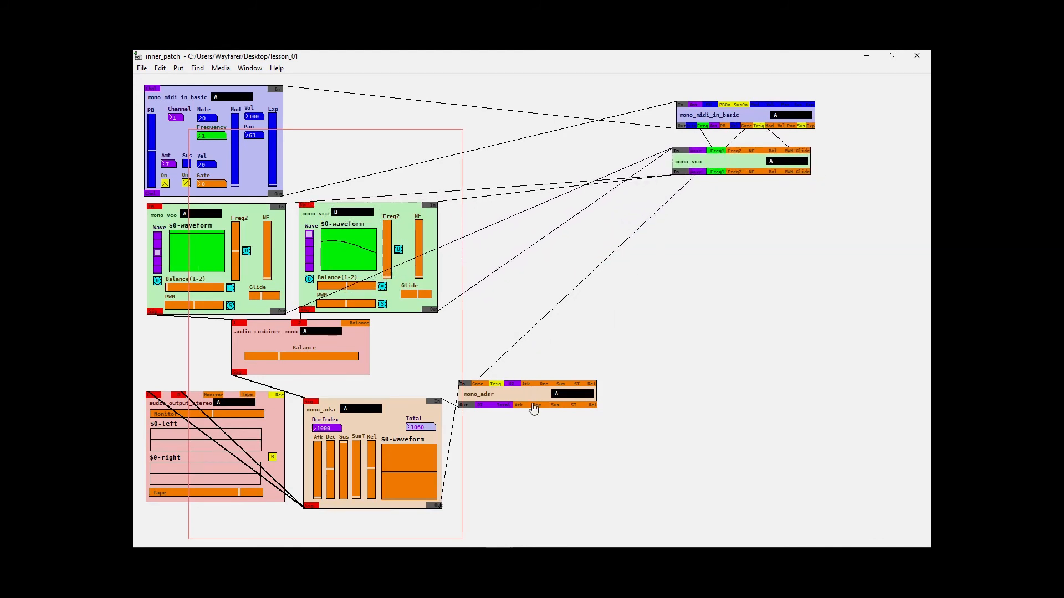
{"action": "left_click_drag", "start_coordinate": [533, 393], "coordinate": [757, 205]}
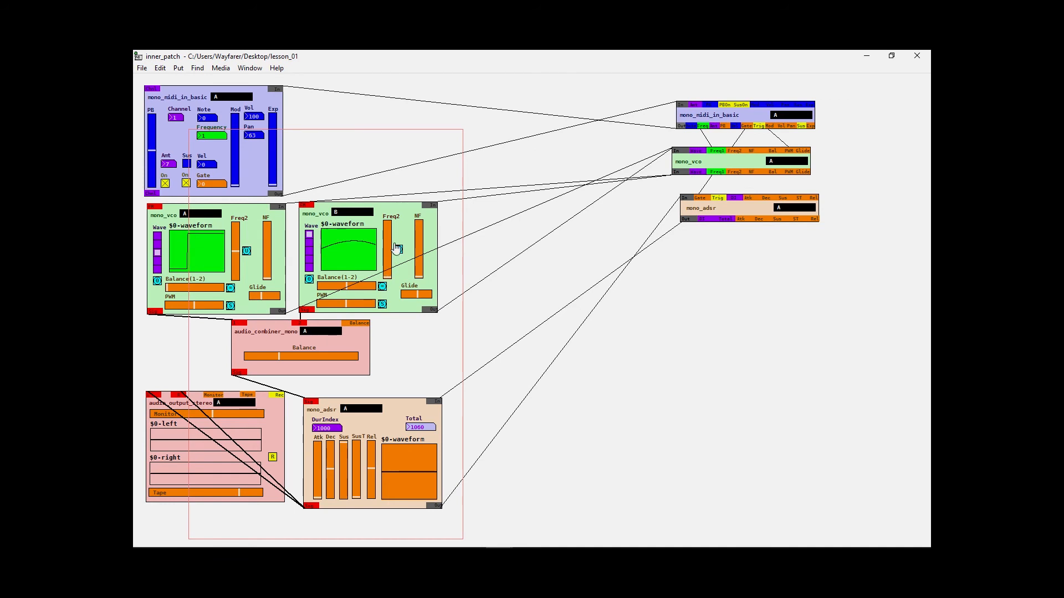
- Move VCO B outside the frame, place the large mono_midi_in_basic module in the frame's upper-left corner, and put VCO A beside it
{"action": "left_click_drag", "start_coordinate": [422, 223], "coordinate": [652, 270]}
{"action": "left_click_drag", "start_coordinate": [277, 238], "coordinate": [504, 209]}
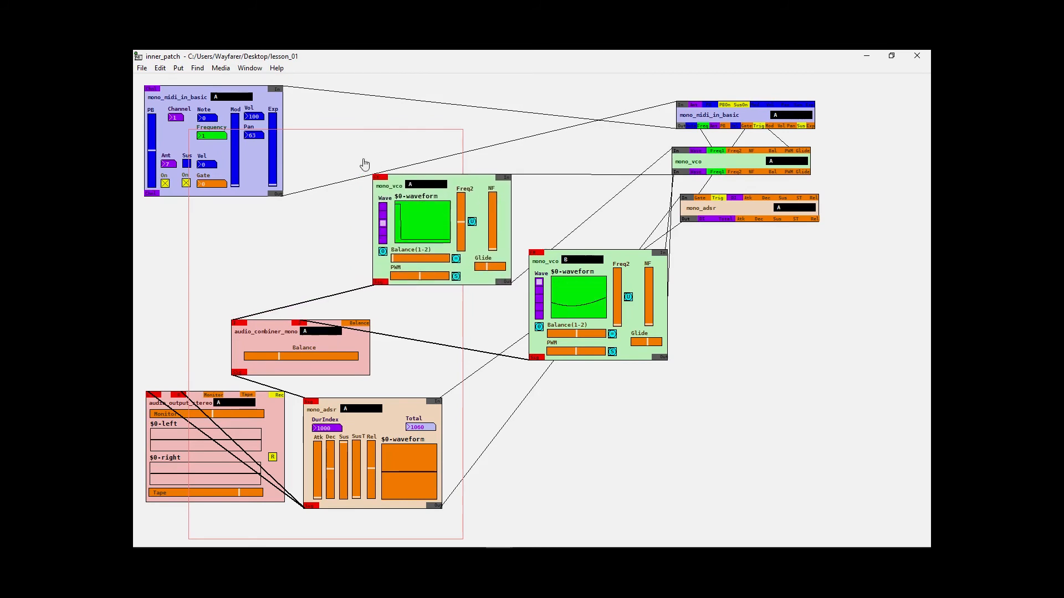
{"action": "left_click_drag", "start_coordinate": [193, 101], "coordinate": [236, 143]}
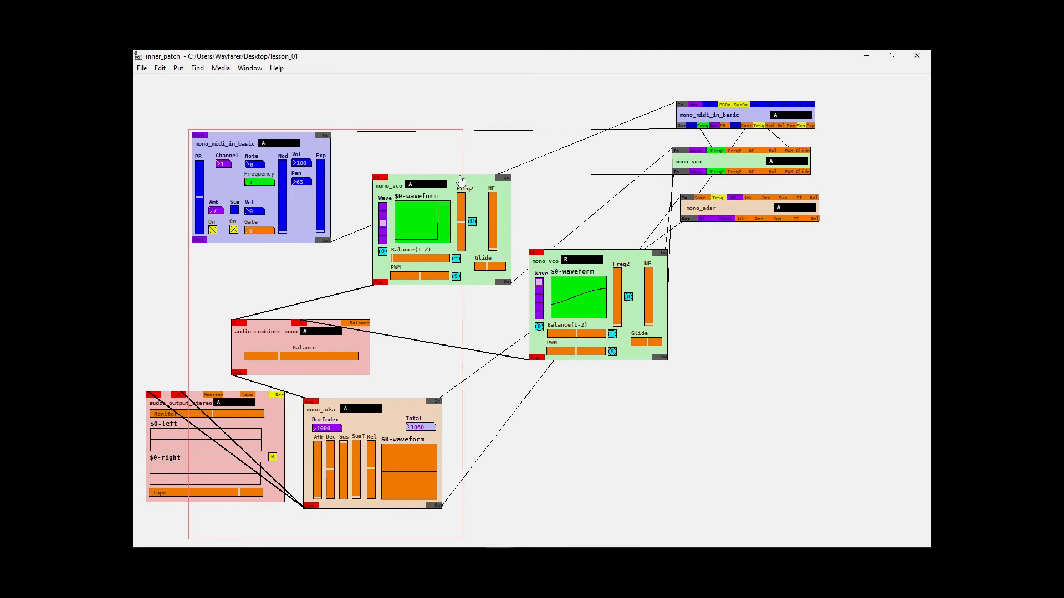
{"action": "left_click_drag", "start_coordinate": [459, 184], "coordinate": [408, 145]}
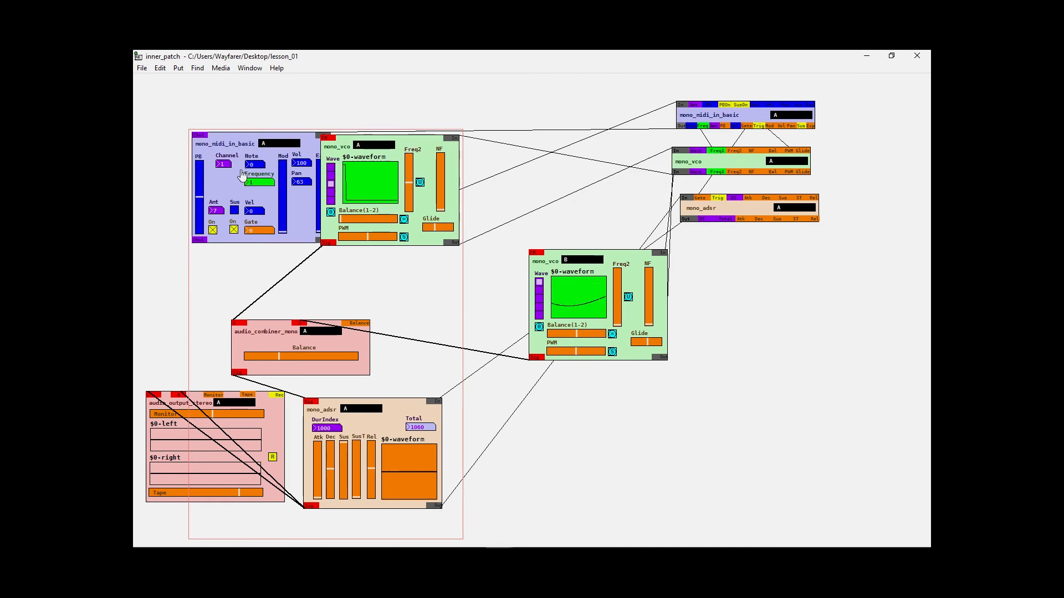
- Set the graph-on-parent X size of inner_patch to 515 and its Y size to 770, and accept the canvas properties
{"action": "right_click", "coordinate": [383, 87]}
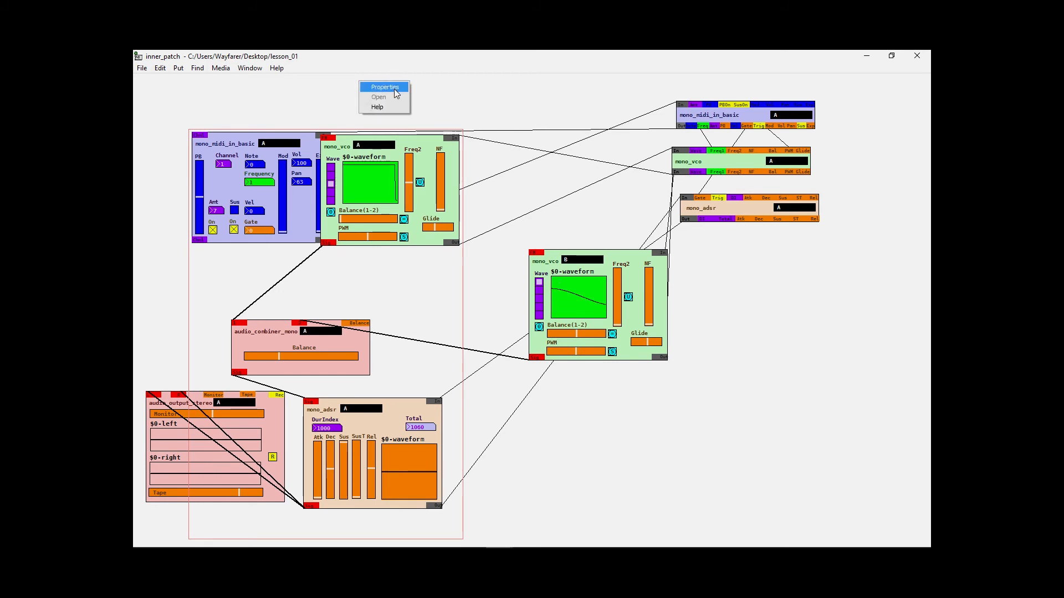
{"action": "left_click", "coordinate": [391, 87]}
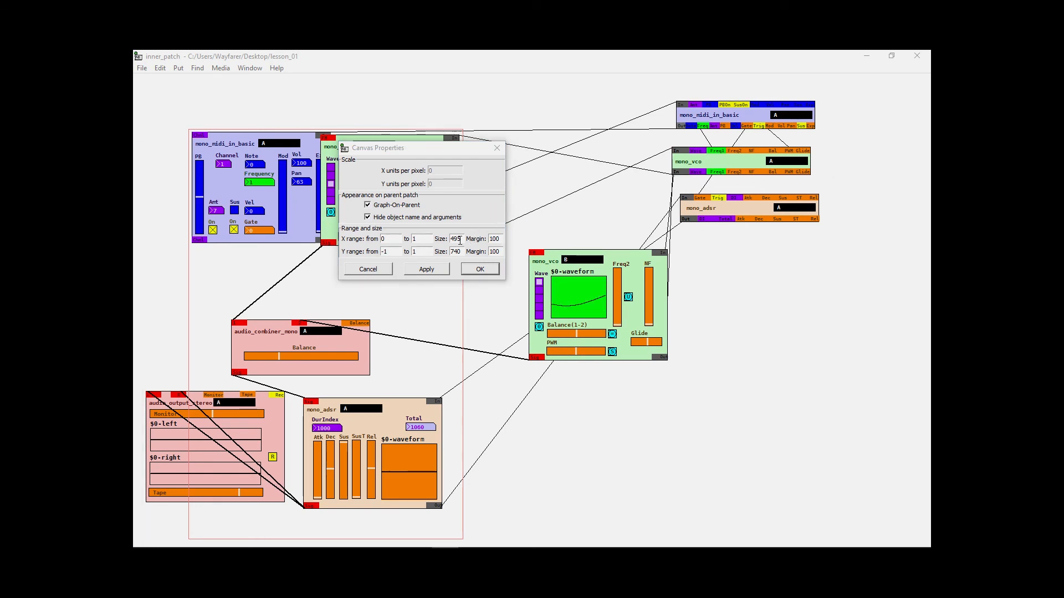
{"action": "left_click_drag", "start_coordinate": [462, 239], "coordinate": [435, 241]}
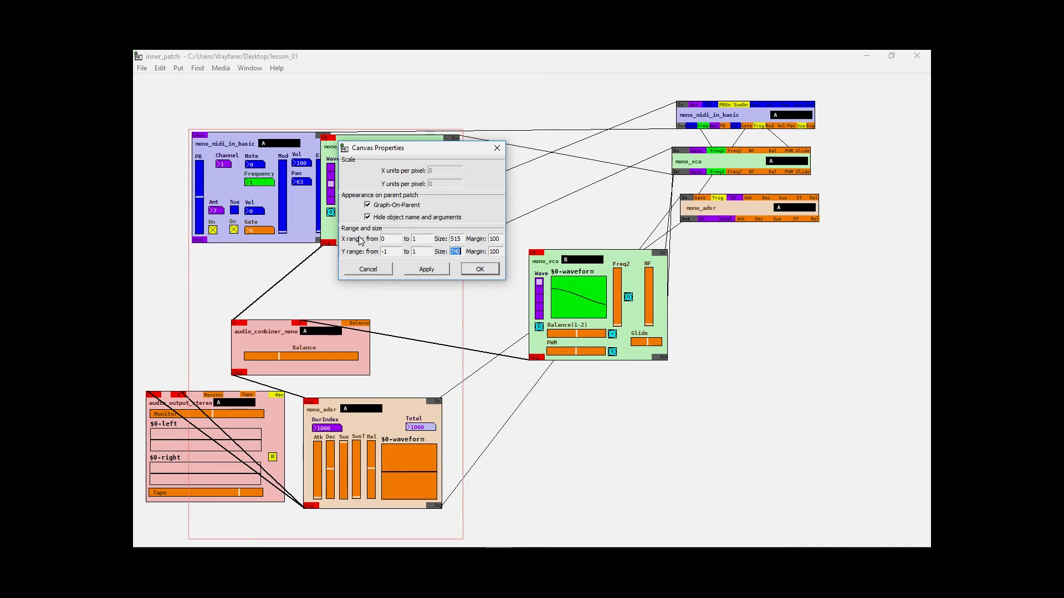
{"action": "key", "text": "Right"}
{"action": "key", "text": "BackSpace"}
{"action": "key", "text": "BackSpace"}
{"action": "key", "text": "BackSpace"}
{"action": "left_click", "coordinate": [480, 269]}
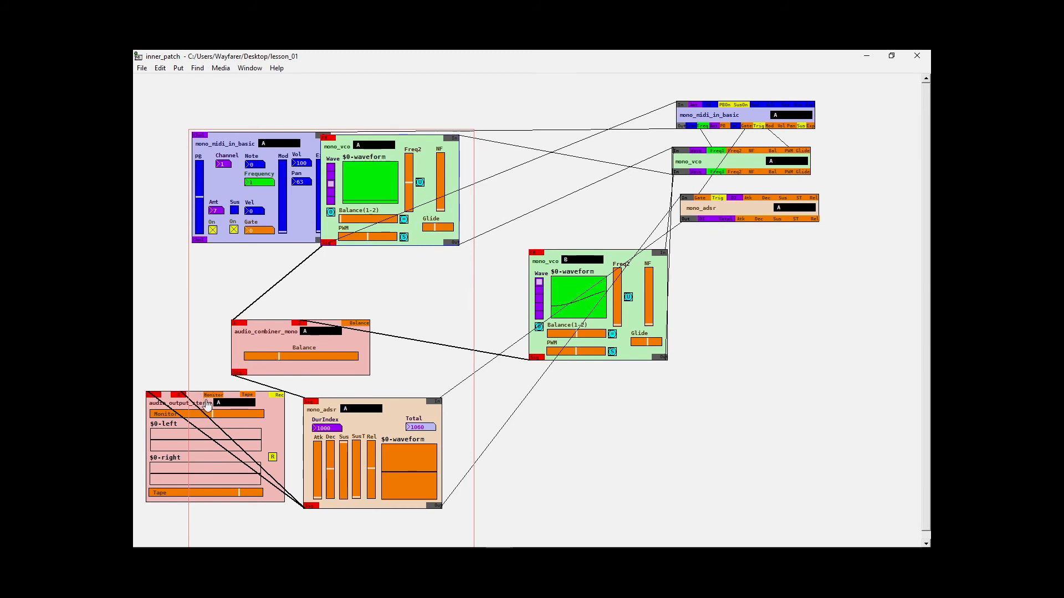
- Move audio_combiner_mono outside the graph-on-parent frame and stack VCO B below VCO A, clear of the large mono_midi_in_basic module
{"action": "left_click_drag", "start_coordinate": [294, 338], "coordinate": [697, 423]}
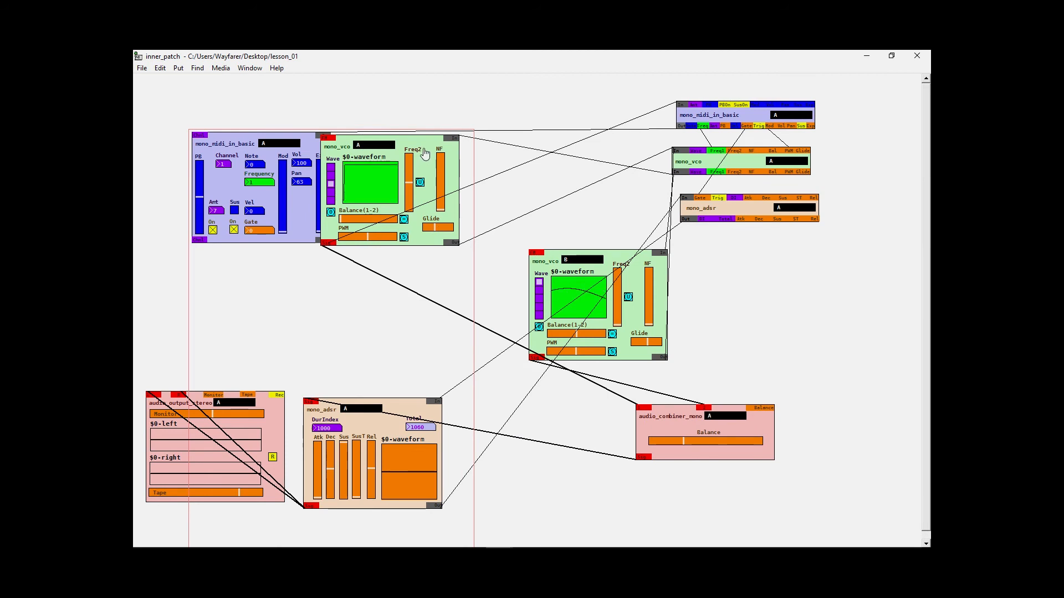
{"action": "left_click_drag", "start_coordinate": [414, 146], "coordinate": [426, 147]}
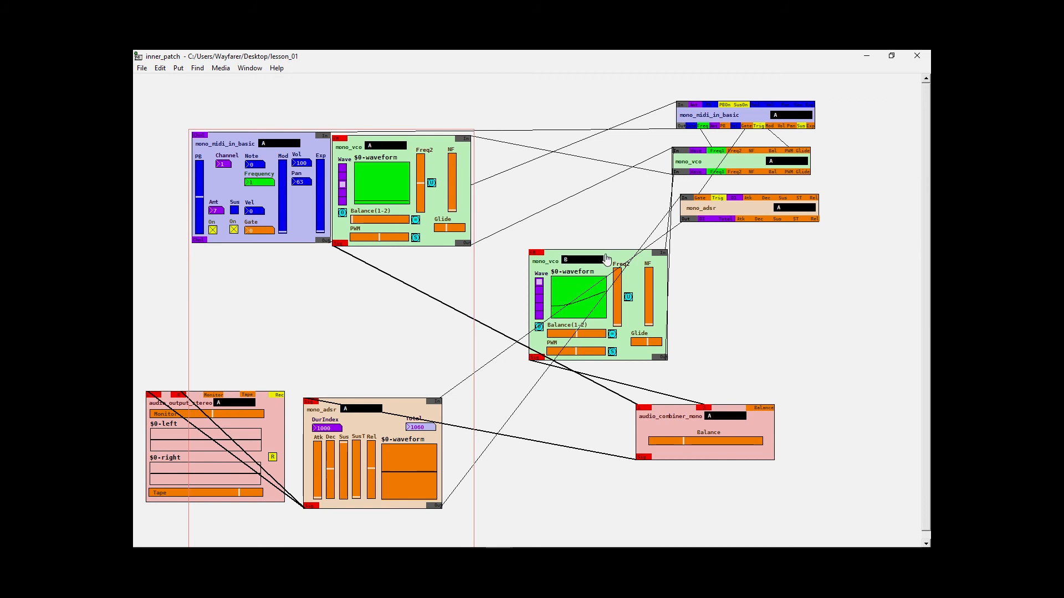
{"action": "left_click_drag", "start_coordinate": [609, 261], "coordinate": [413, 262]}
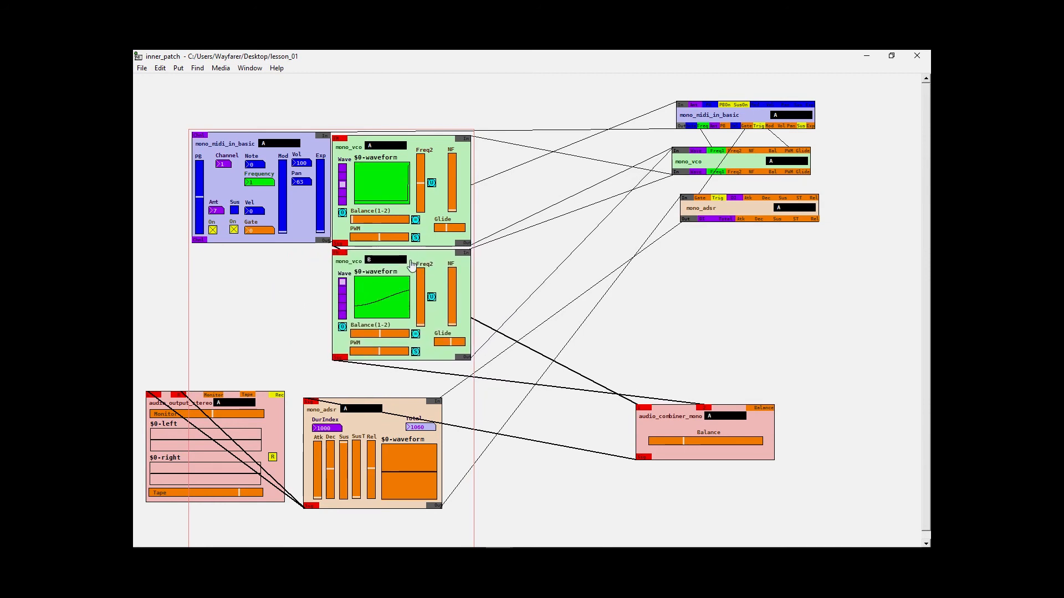
- Arrange mono_adsr and audio_output_stereo below the large mono_midi_in_basic module, and audio_combiner_mono below VCO B, inside the frame
{"action": "left_click_drag", "start_coordinate": [396, 409], "coordinate": [290, 257]}
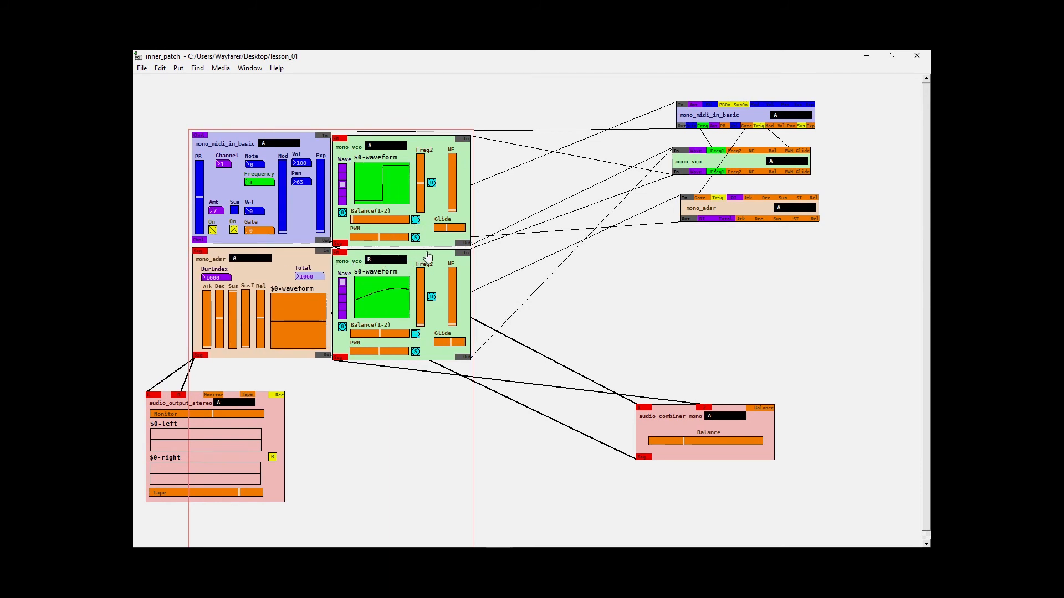
{"action": "left_click_drag", "start_coordinate": [427, 256], "coordinate": [430, 256]}
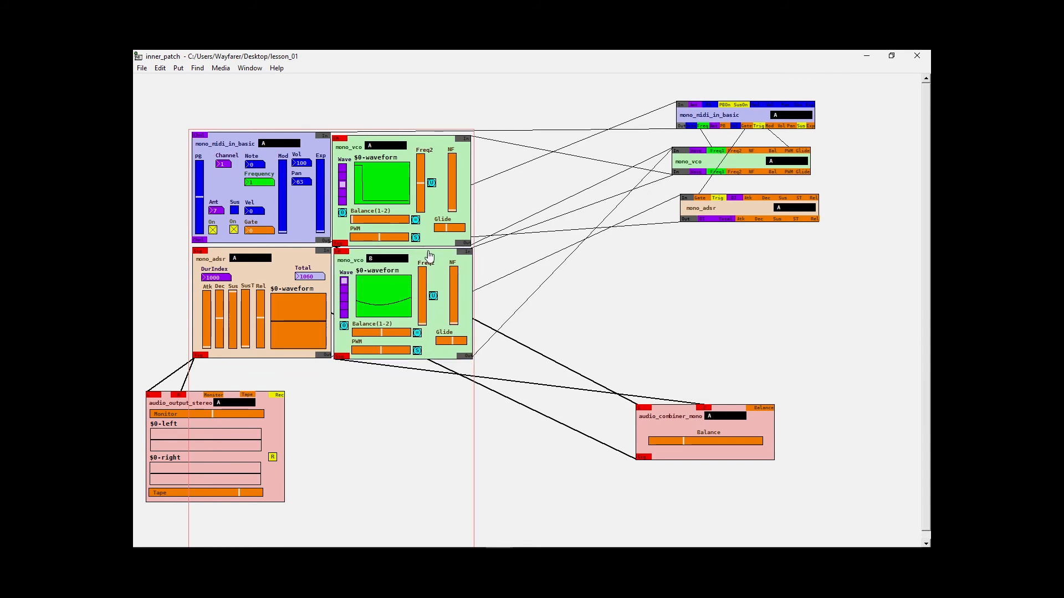
{"action": "left_click_drag", "start_coordinate": [290, 259], "coordinate": [289, 259]}
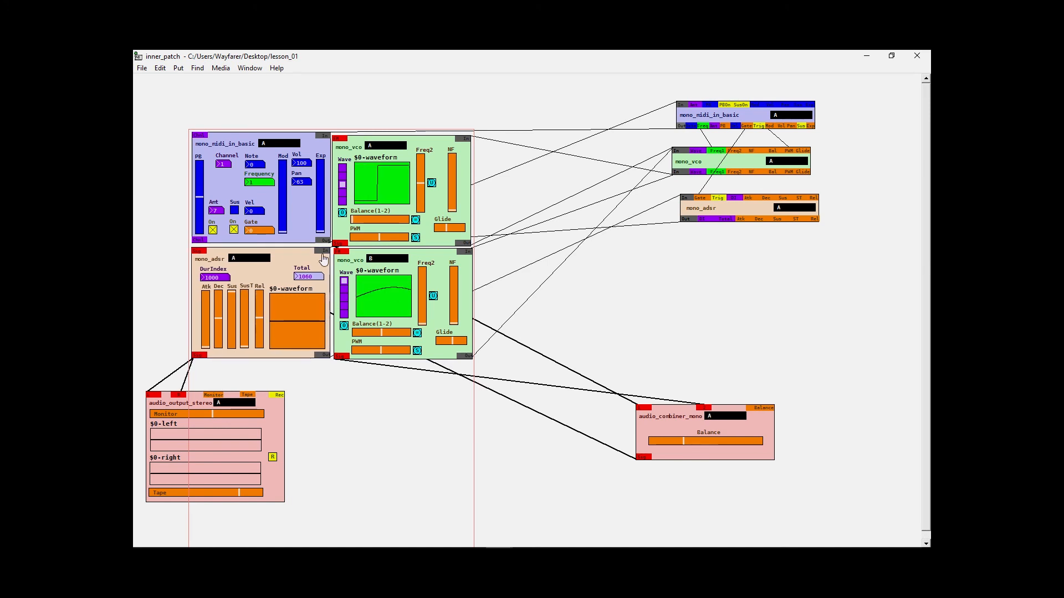
{"action": "left_click_drag", "start_coordinate": [358, 260], "coordinate": [357, 260]}
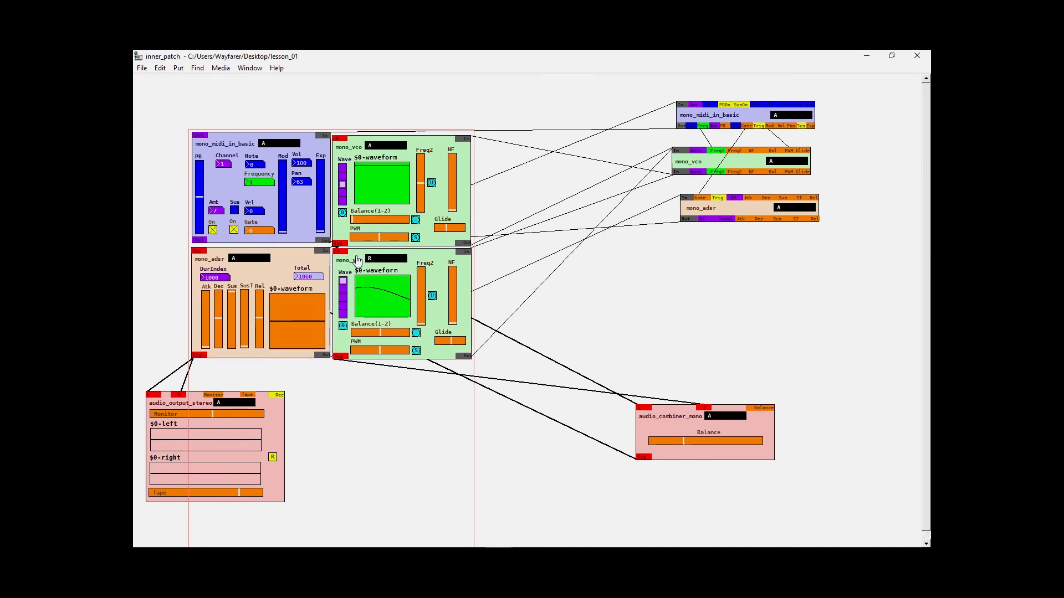
{"action": "left_click_drag", "start_coordinate": [278, 410], "coordinate": [317, 381]}
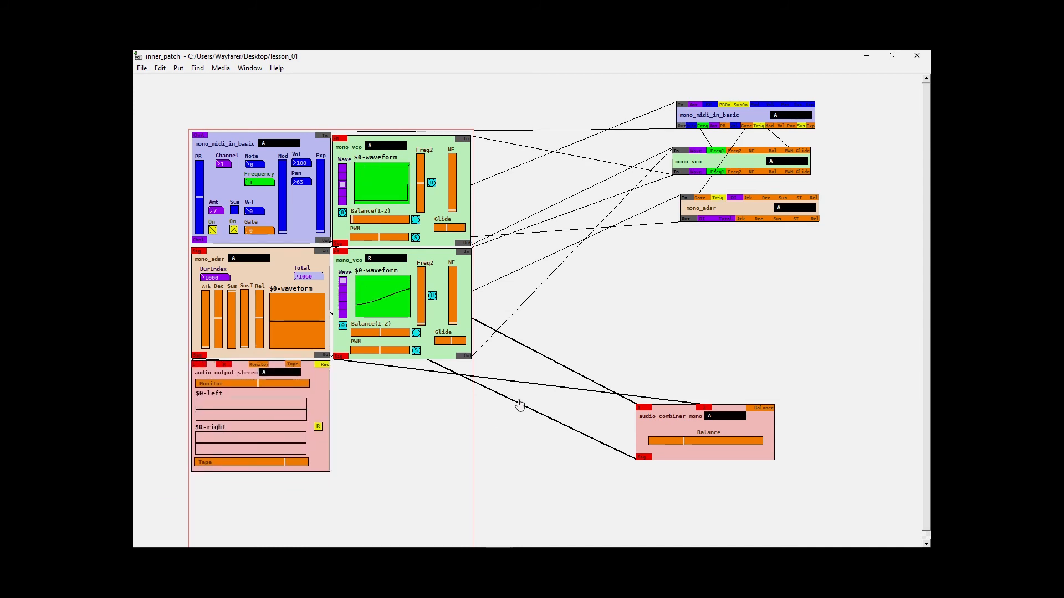
{"action": "left_click_drag", "start_coordinate": [736, 417], "coordinate": [433, 379]}
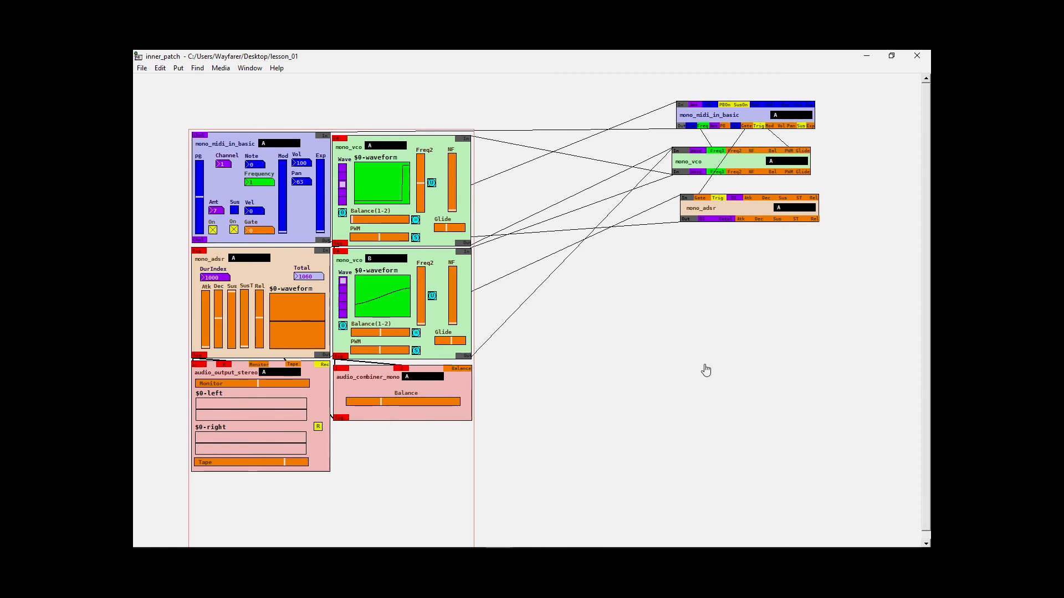
- Set the graph-on-parent Y size of inner_patch to 620 and accept the canvas properties
{"action": "right_click", "coordinate": [737, 318]}
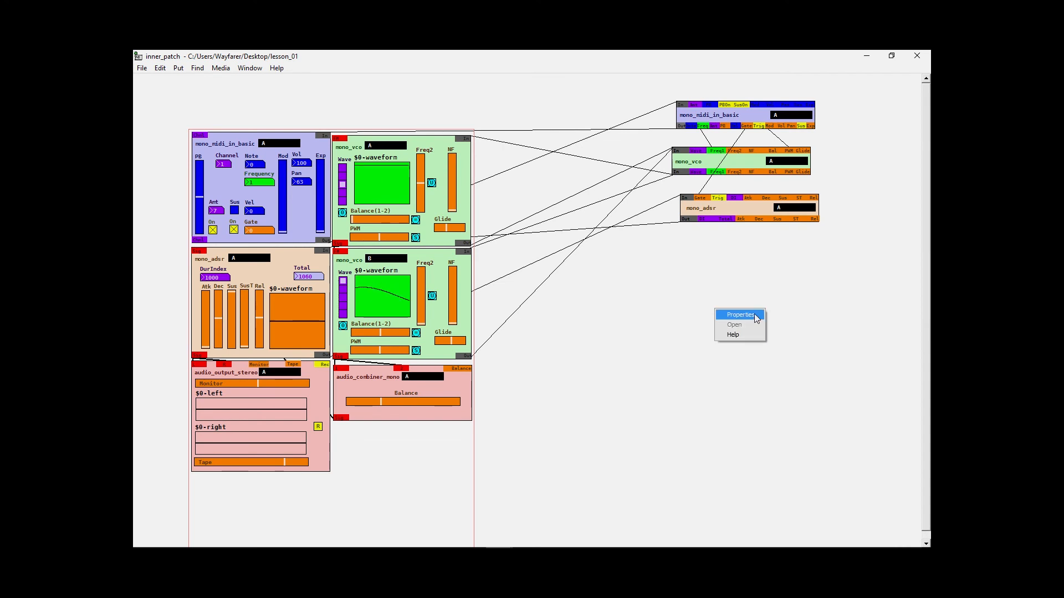
{"action": "left_click", "coordinate": [742, 315]}
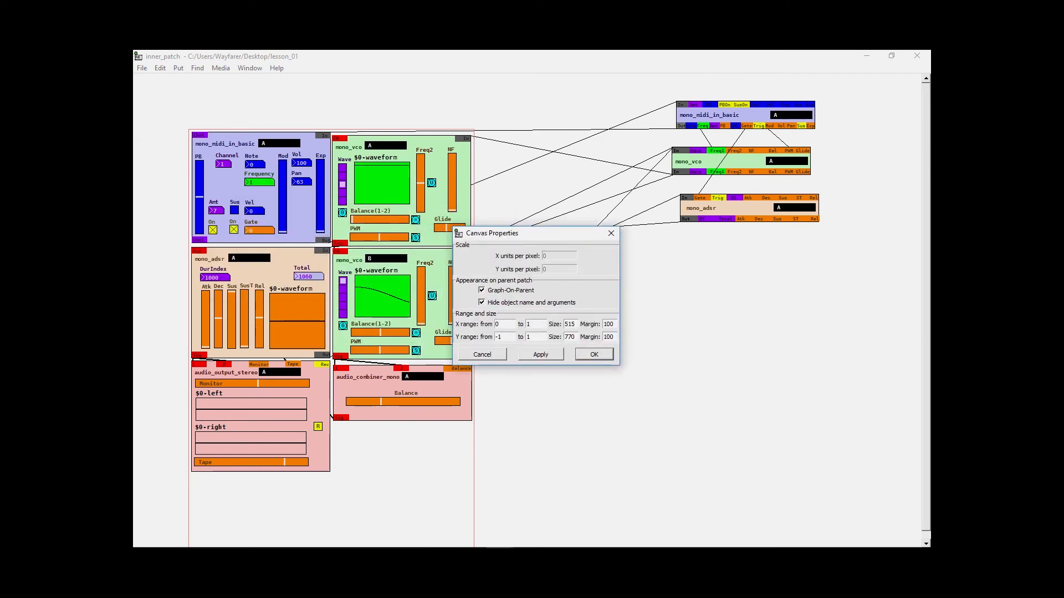
{"action": "key", "text": "alt+Tab"}
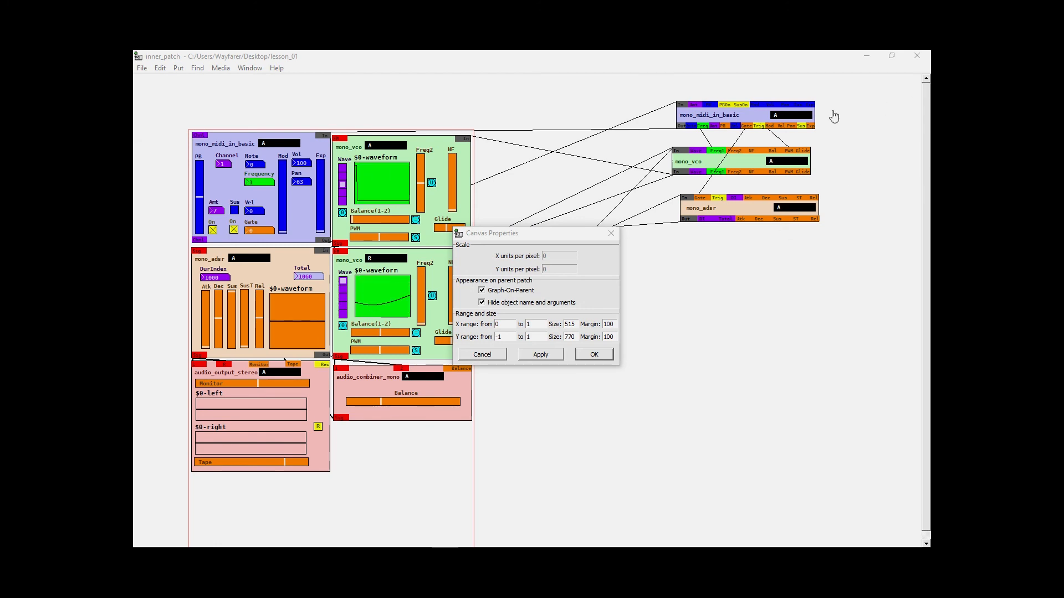
{"action": "left_click_drag", "start_coordinate": [548, 238], "coordinate": [454, 179]}
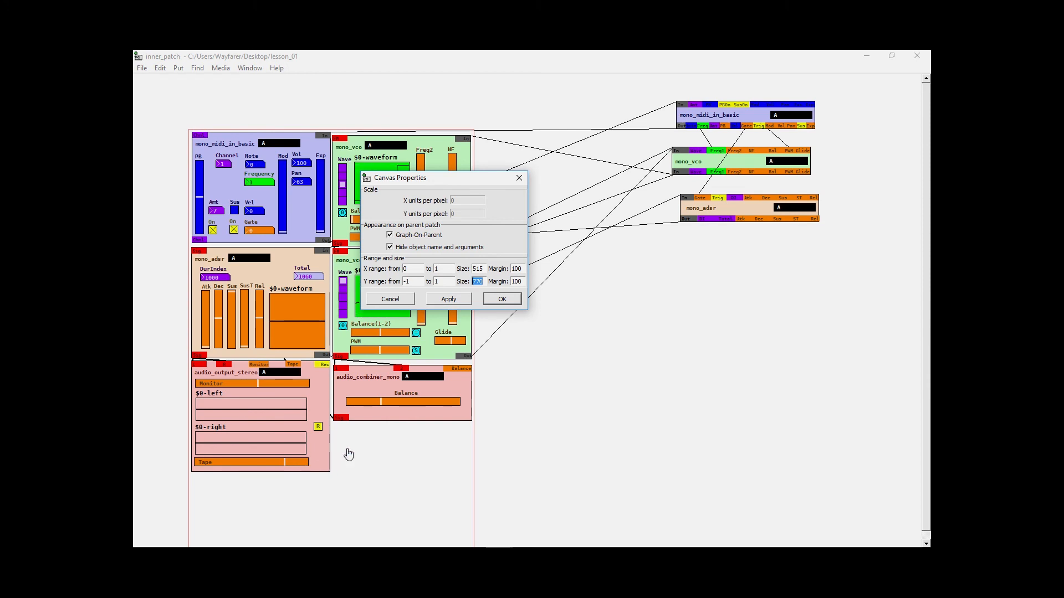
{"action": "key", "text": "BackSpace"}
{"action": "left_click", "coordinate": [459, 300]}
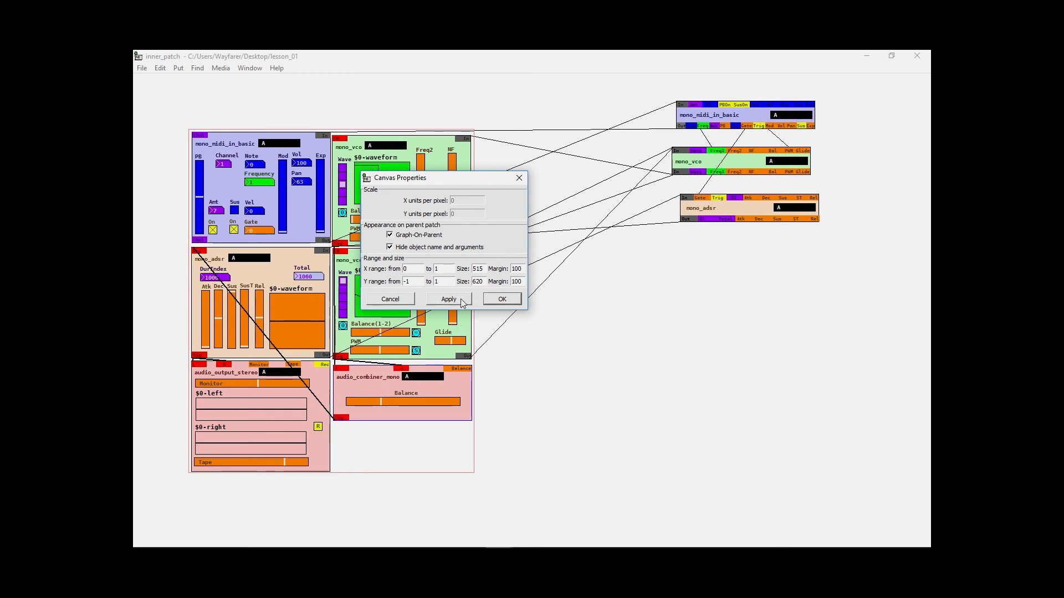
{"action": "left_click", "coordinate": [502, 300]}
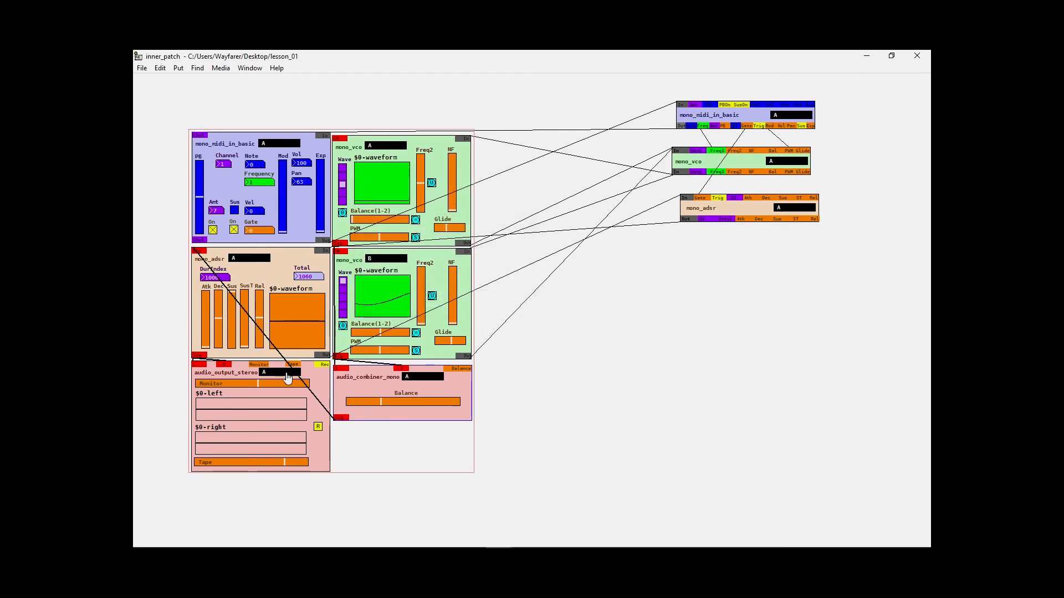
- Nudge mono_adsr and audio_output_stereo slightly up together, and lower audio_combiner_mono into the gap beneath VCO B
{"action": "left_click_drag", "start_coordinate": [161, 303], "coordinate": [238, 413]}
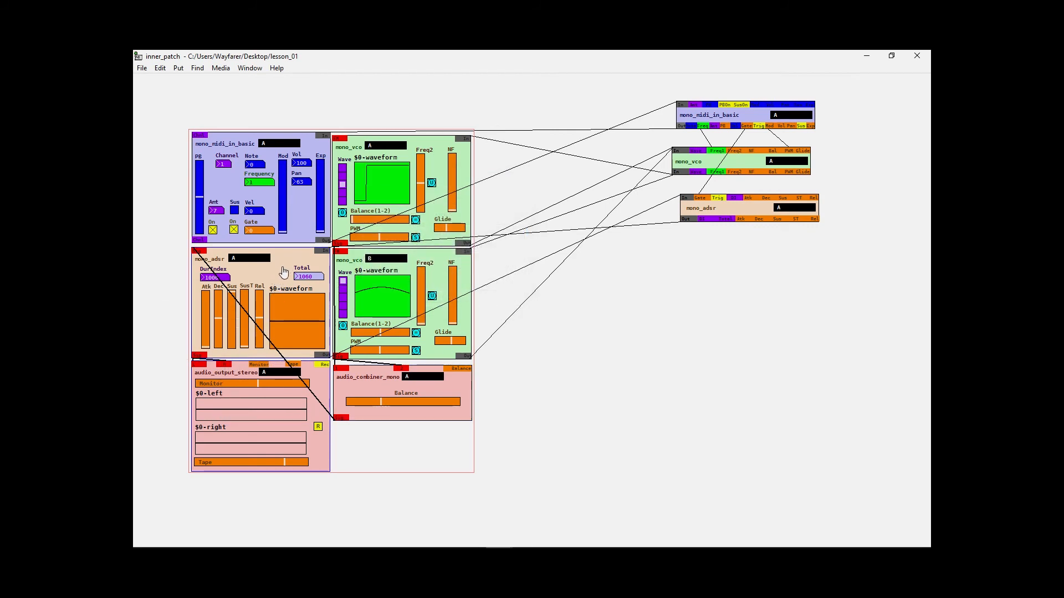
{"action": "left_click_drag", "start_coordinate": [283, 274], "coordinate": [284, 272]}
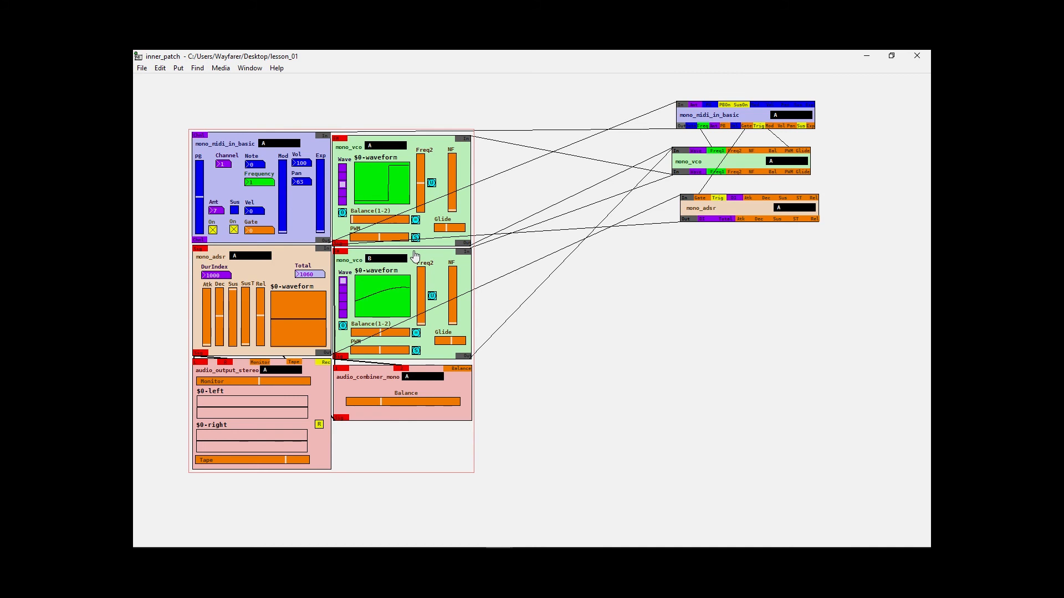
{"action": "left_click_drag", "start_coordinate": [287, 261], "coordinate": [285, 261]}
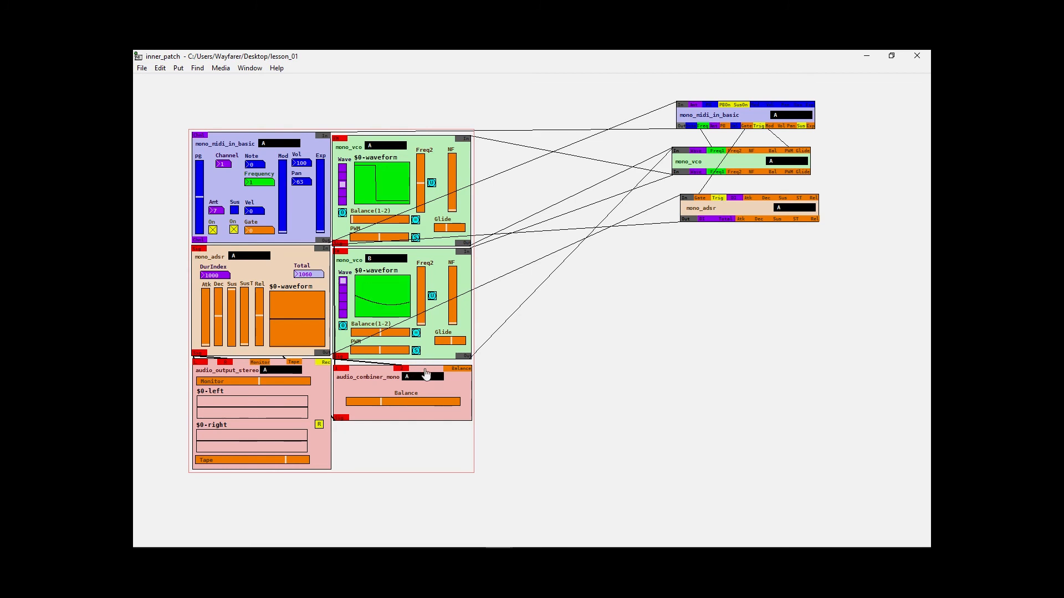
{"action": "left_click_drag", "start_coordinate": [426, 375], "coordinate": [427, 393]}
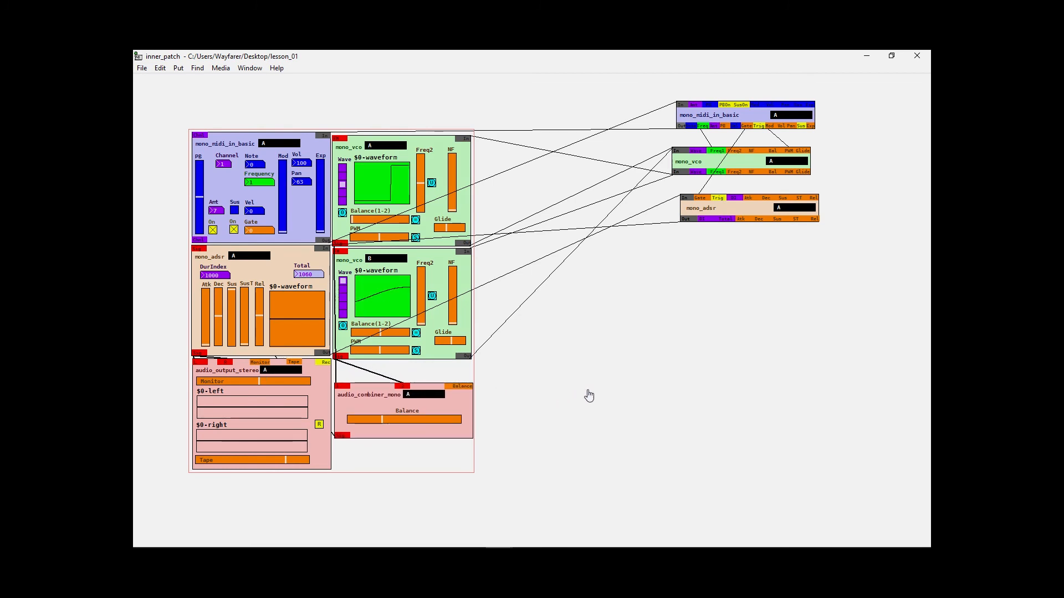
- Restore the inner_patch window to its smaller size, save the patch and close the subpatch
{"action": "left_click_drag", "start_coordinate": [609, 56], "coordinate": [389, 158]}
{"action": "key", "text": "ctrl+s"}
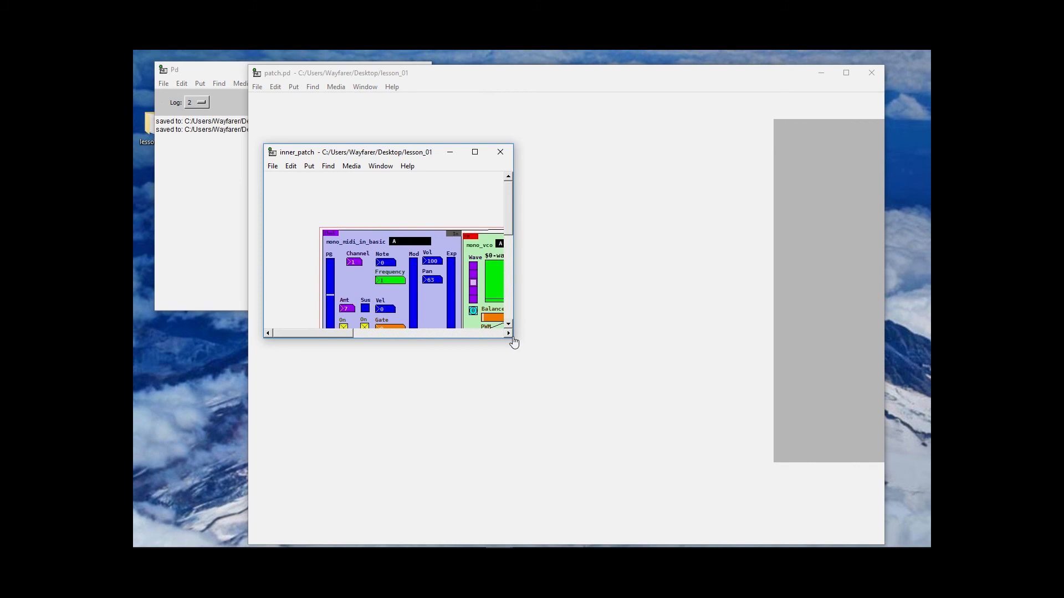
{"action": "left_click", "coordinate": [500, 152]}
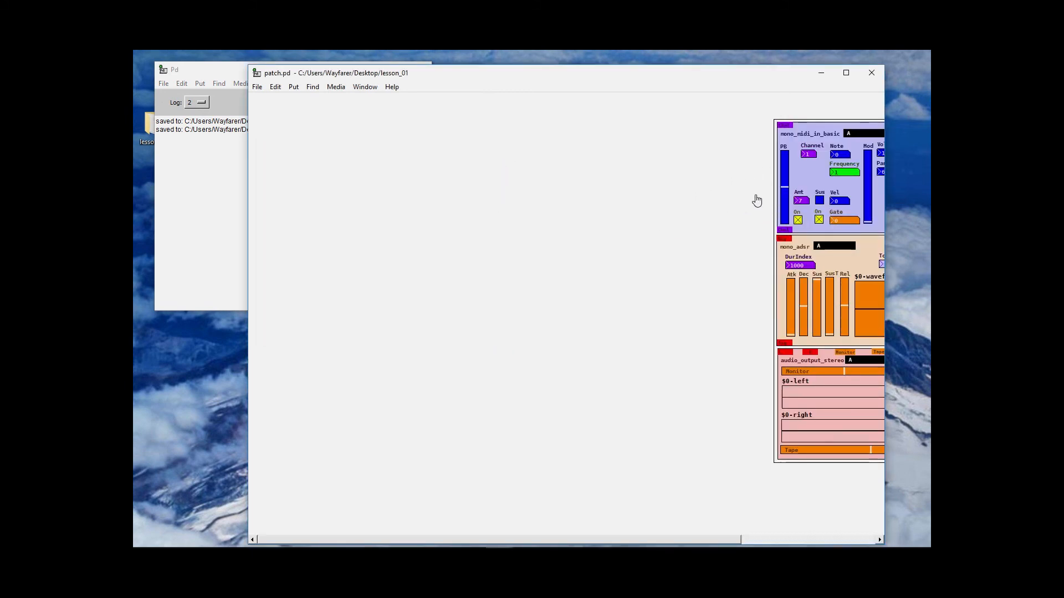
- Move the inner_patch panel to the upper-left corner of the patch.pd canvas and shrink the window to fit around it
{"action": "left_click_drag", "start_coordinate": [801, 183], "coordinate": [317, 188]}
{"action": "left_click_drag", "start_coordinate": [546, 77], "coordinate": [467, 65]}
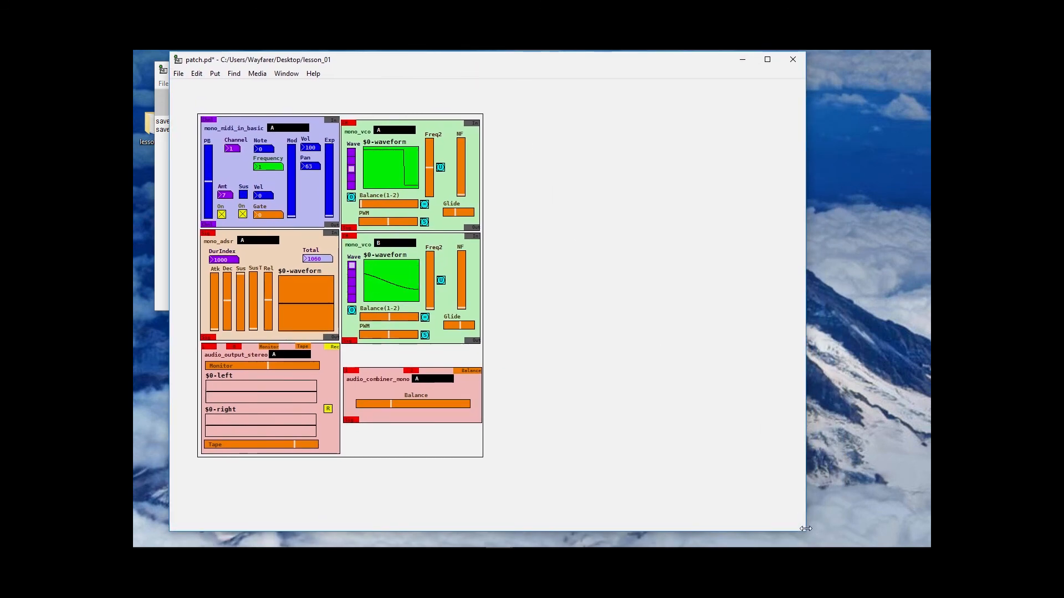
{"action": "left_click_drag", "start_coordinate": [805, 534], "coordinate": [539, 497]}
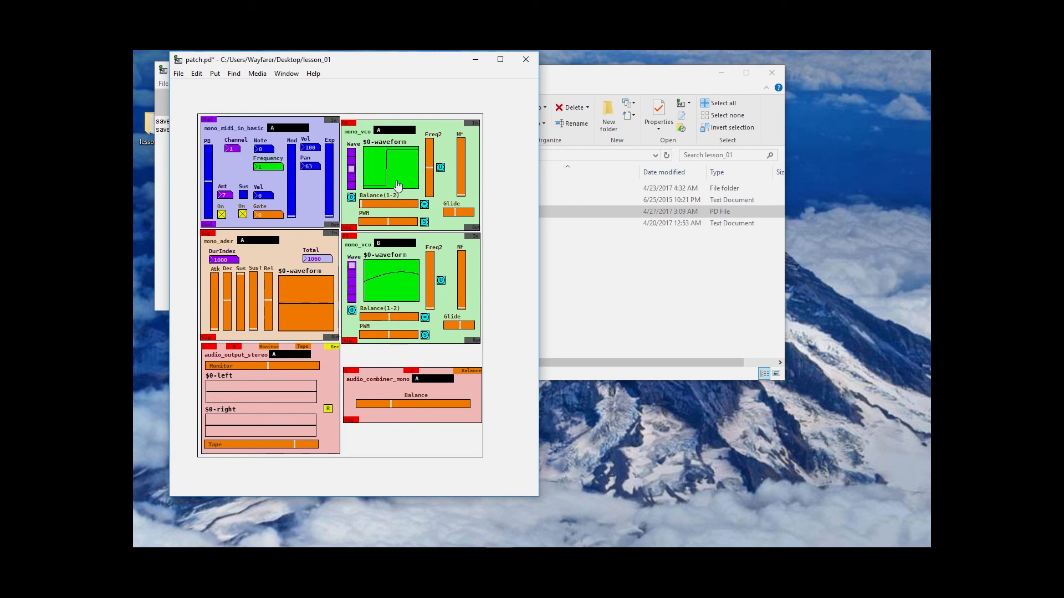
- Reopen and maximize inner_patch, and nudge the VCO A and large mono_midi_in_basic modules into tidier alignment inside the frame
{"action": "right_click", "coordinate": [362, 162]}
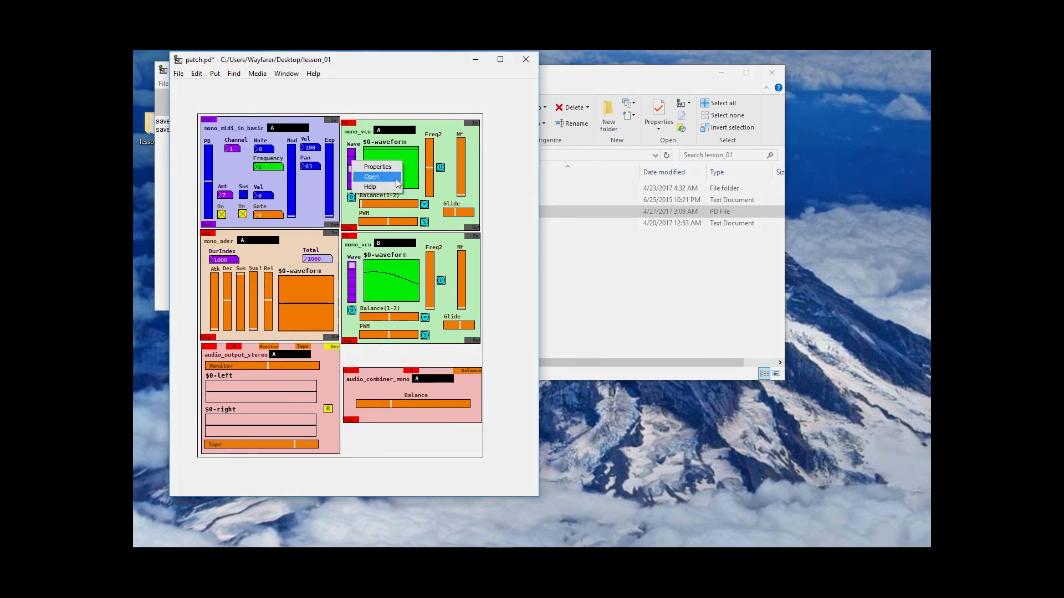
{"action": "left_click", "coordinate": [396, 178]}
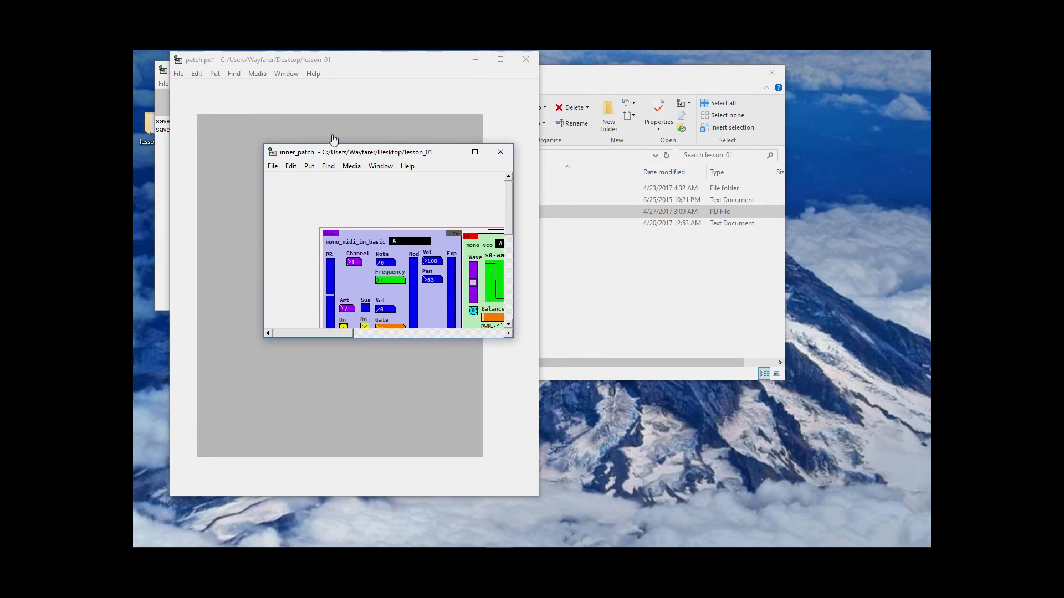
{"action": "double_click", "coordinate": [382, 153]}
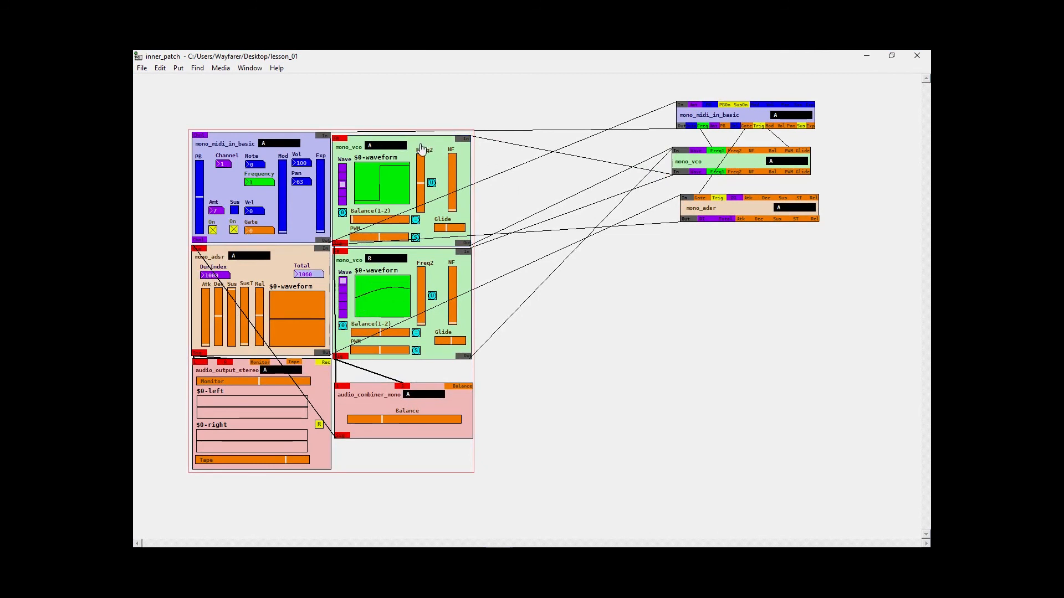
{"action": "left_click_drag", "start_coordinate": [421, 152], "coordinate": [421, 154]}
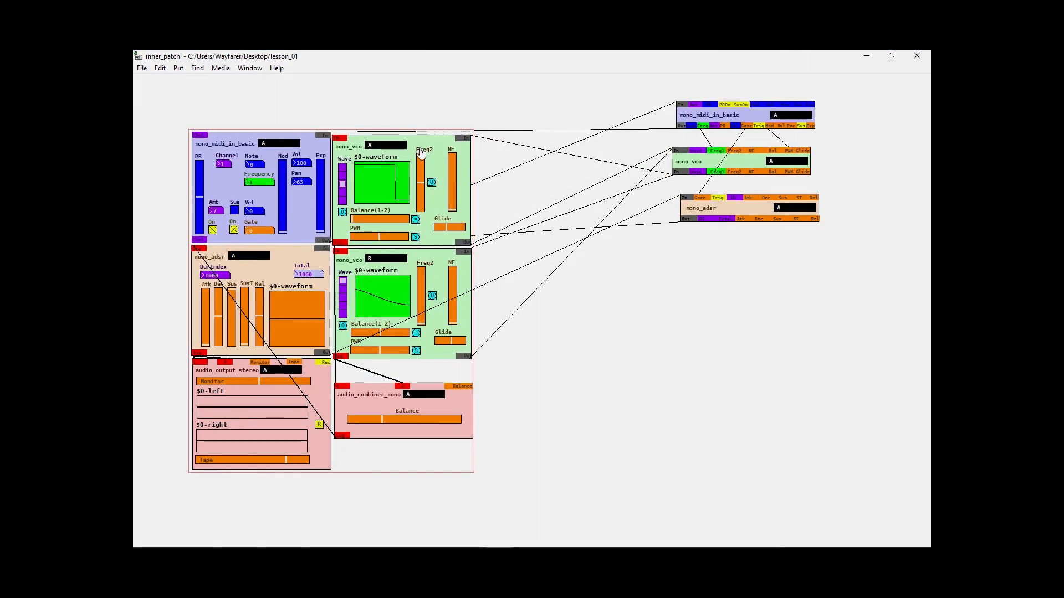
{"action": "left_click_drag", "start_coordinate": [421, 153], "coordinate": [422, 154]}
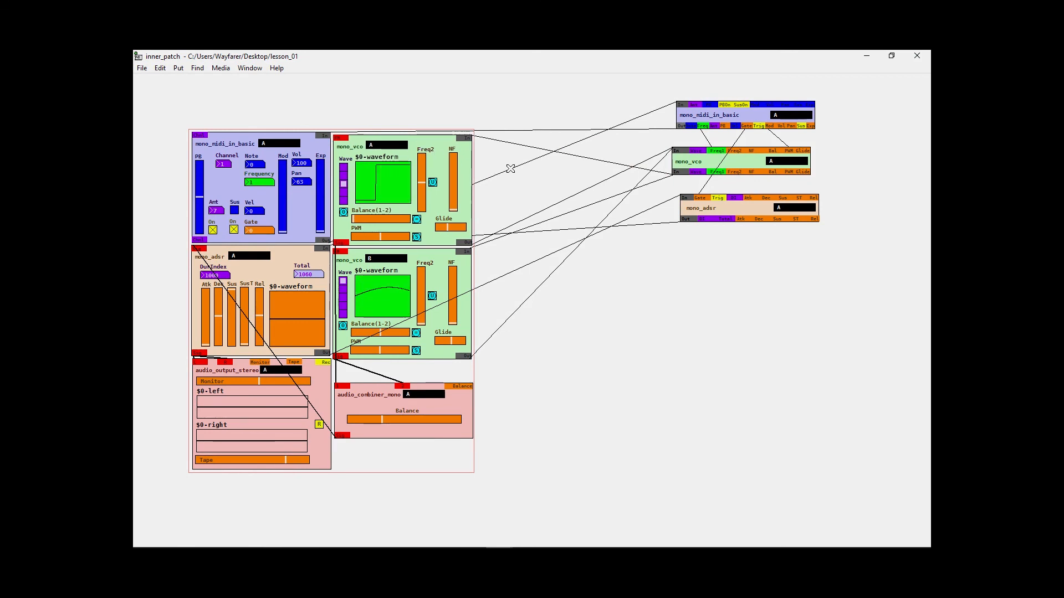
{"action": "left_click_drag", "start_coordinate": [512, 175], "coordinate": [269, 197]}
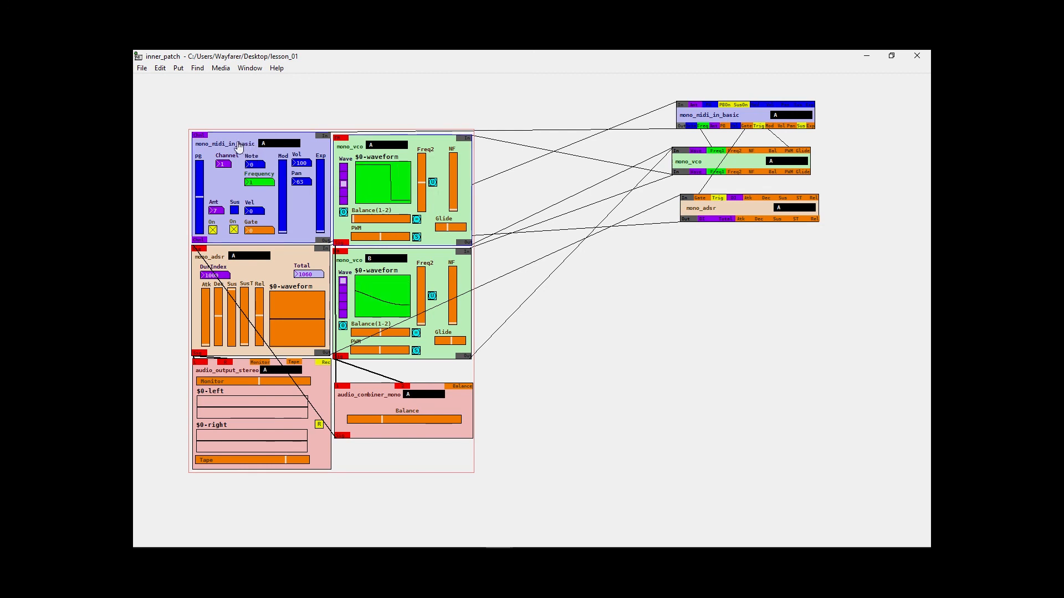
{"action": "left_click_drag", "start_coordinate": [239, 146], "coordinate": [238, 146]}
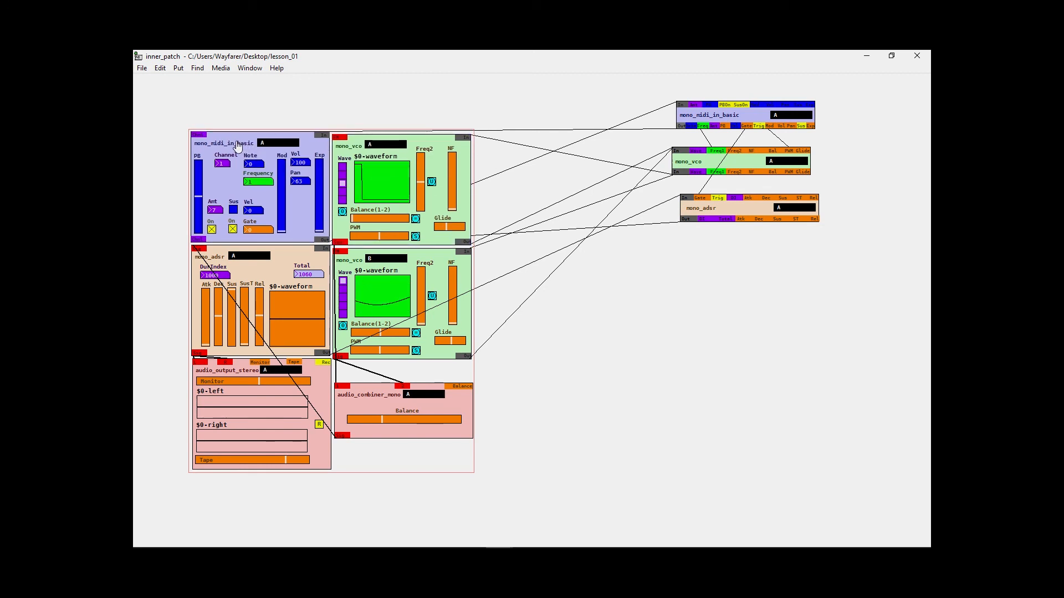
{"action": "left_click_drag", "start_coordinate": [237, 145], "coordinate": [238, 144]}
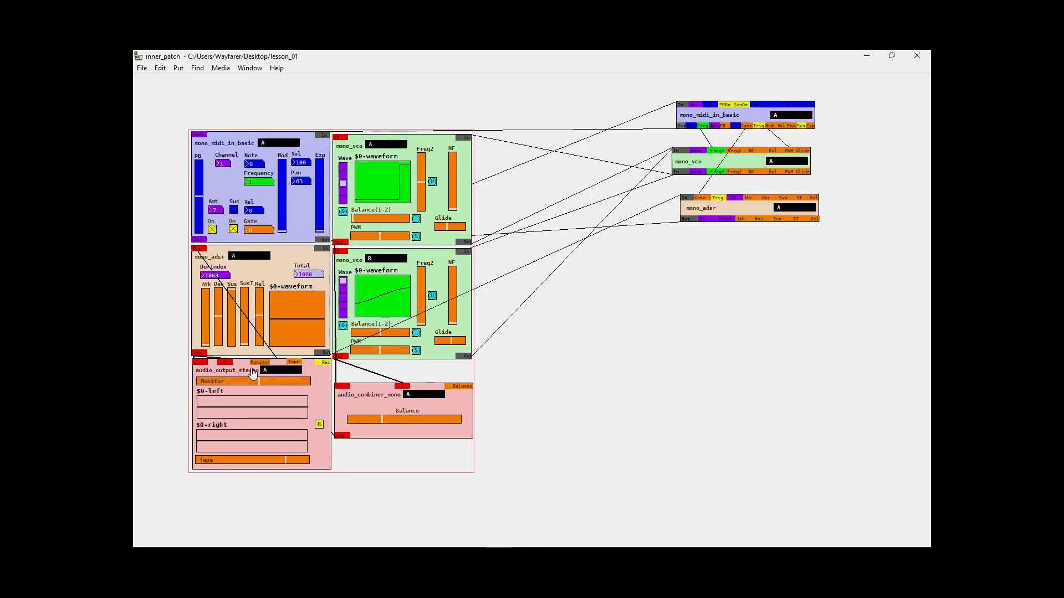
- Nudge audio_output_stereo and audio_combiner_mono slightly left to line up with the modules above, and close the inner_patch subpatch
{"action": "left_click_drag", "start_coordinate": [251, 369], "coordinate": [250, 370]}
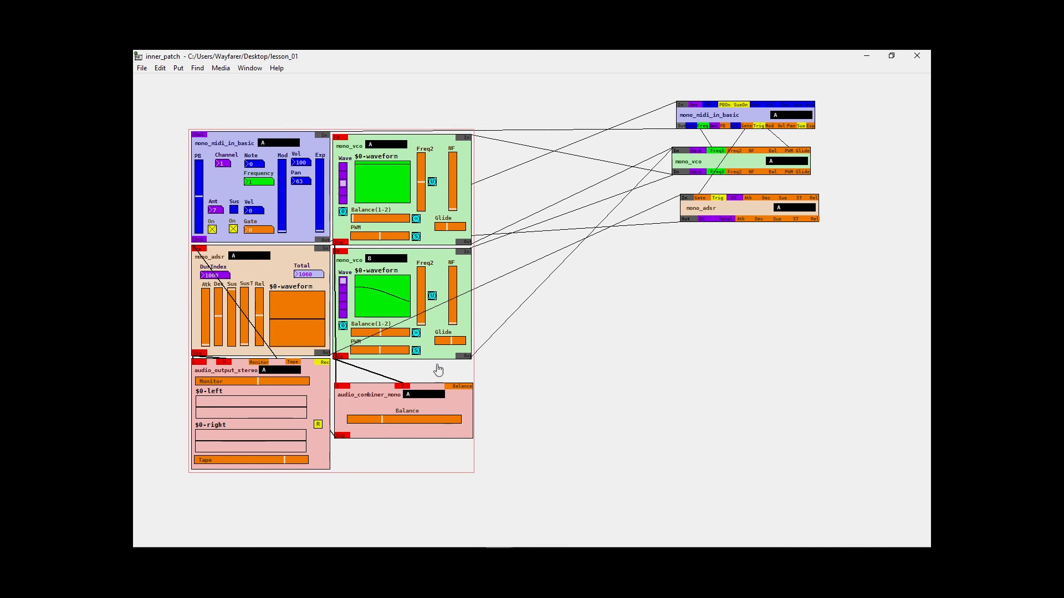
{"action": "left_click_drag", "start_coordinate": [431, 411], "coordinate": [428, 410]}
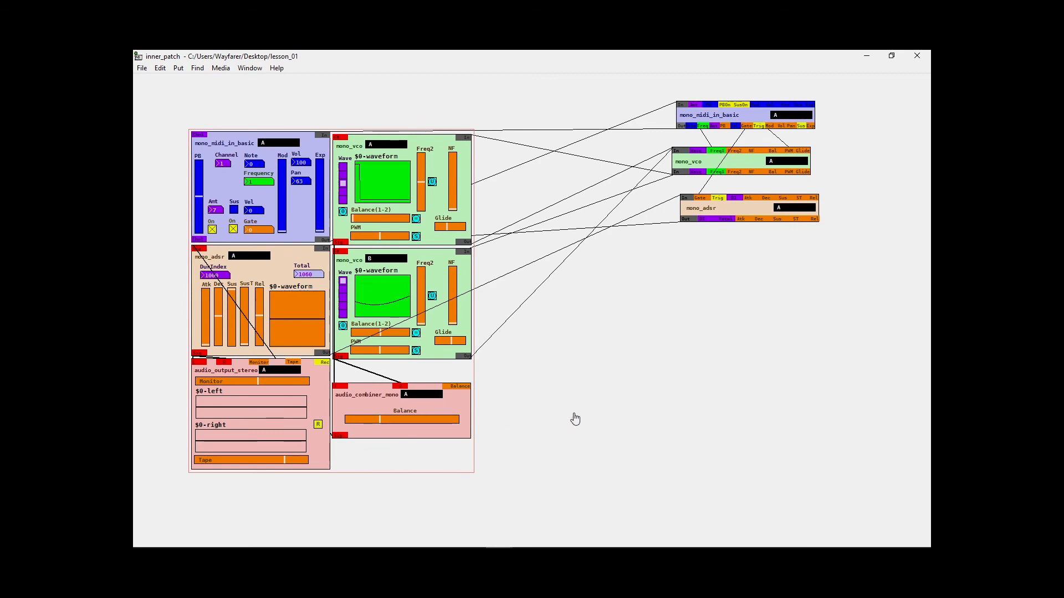
{"action": "key", "text": "ctrl+w"}
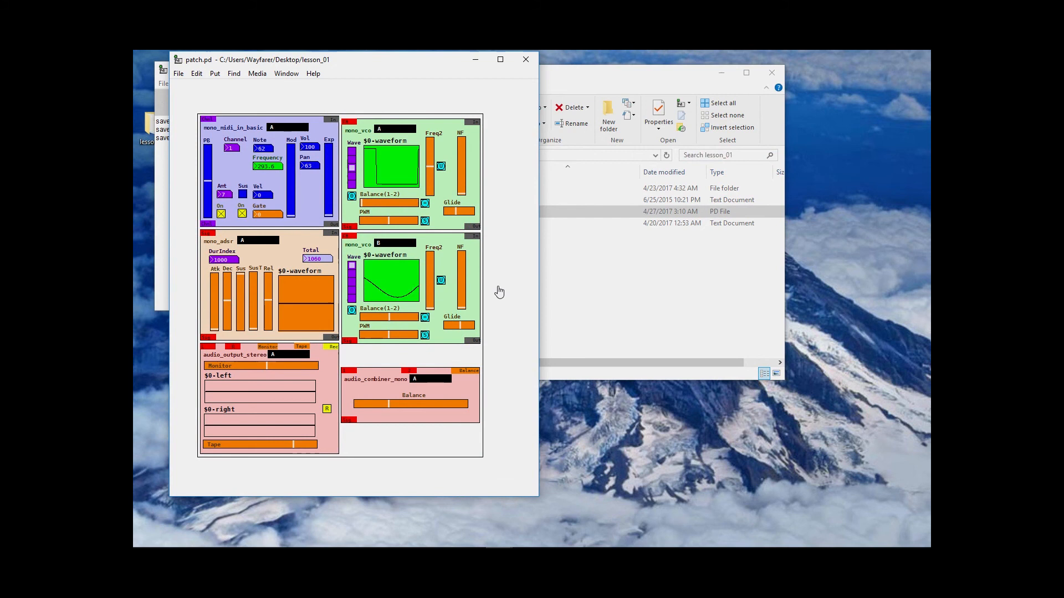
- Lower the Glide slider on VCO B and shift the audio_combiner_mono Balance slider well toward the right
{"action": "left_click_drag", "start_coordinate": [462, 329], "coordinate": [459, 328]}
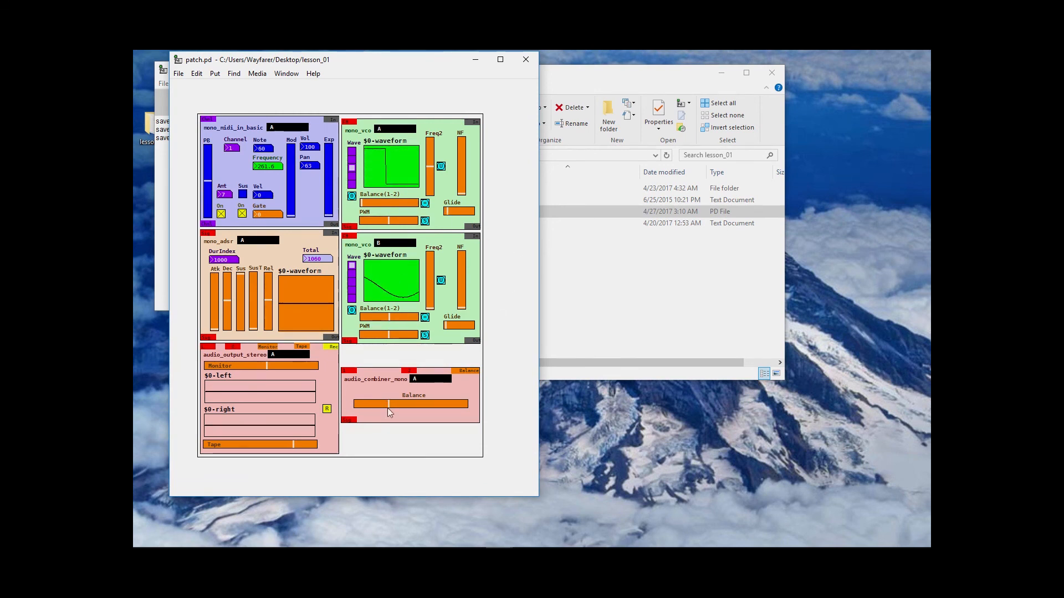
{"action": "left_click_drag", "start_coordinate": [388, 404], "coordinate": [432, 407]}
- Reopen the inner_patch subpatch and reposition its window so that its whole canvas is in view
{"action": "right_click", "coordinate": [433, 277]}
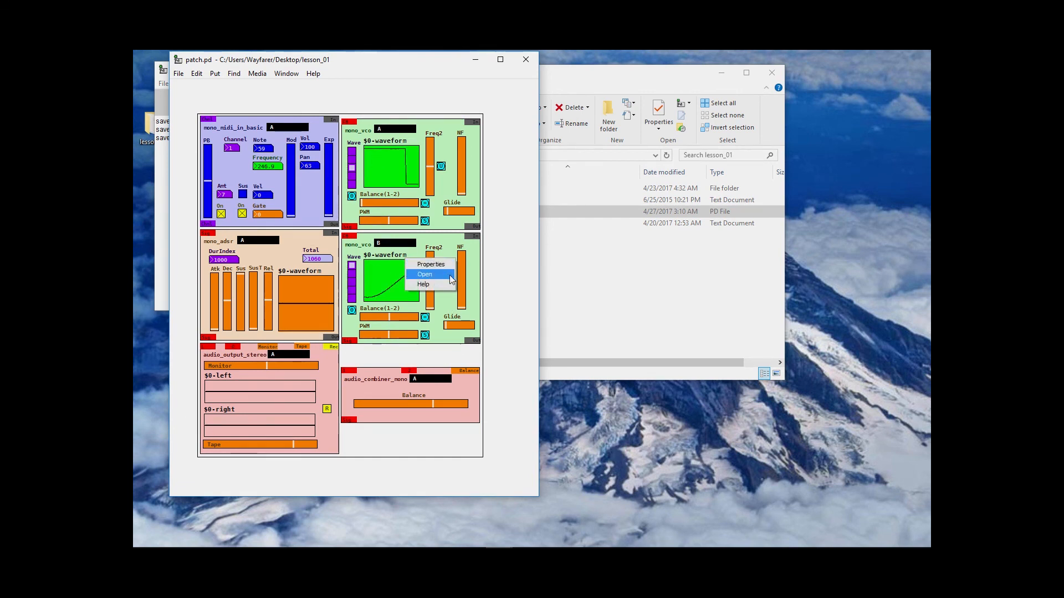
{"action": "left_click", "coordinate": [452, 275]}
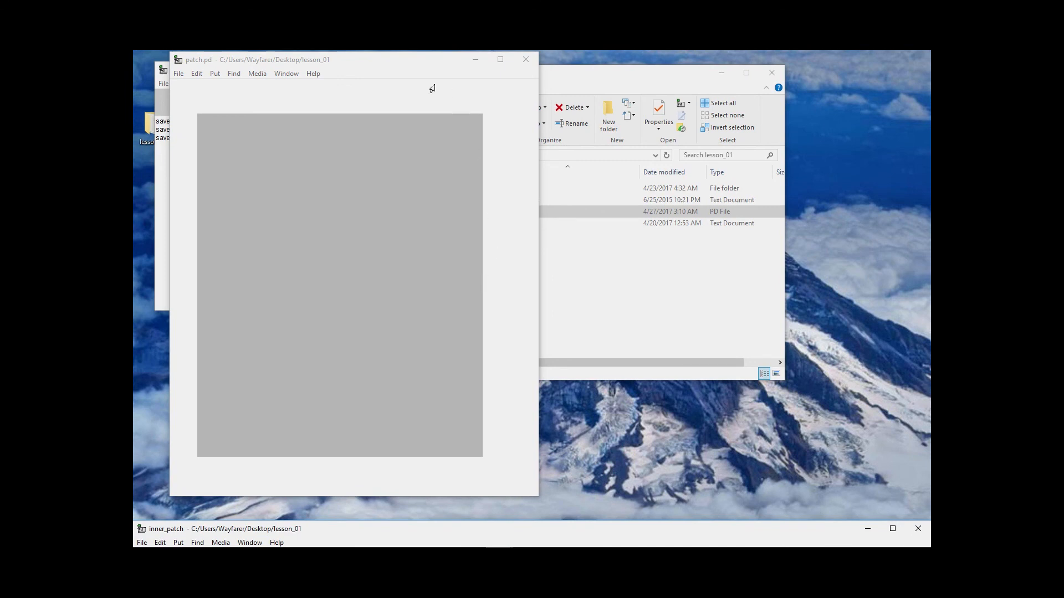
{"action": "left_click_drag", "start_coordinate": [513, 159], "coordinate": [451, 83]}
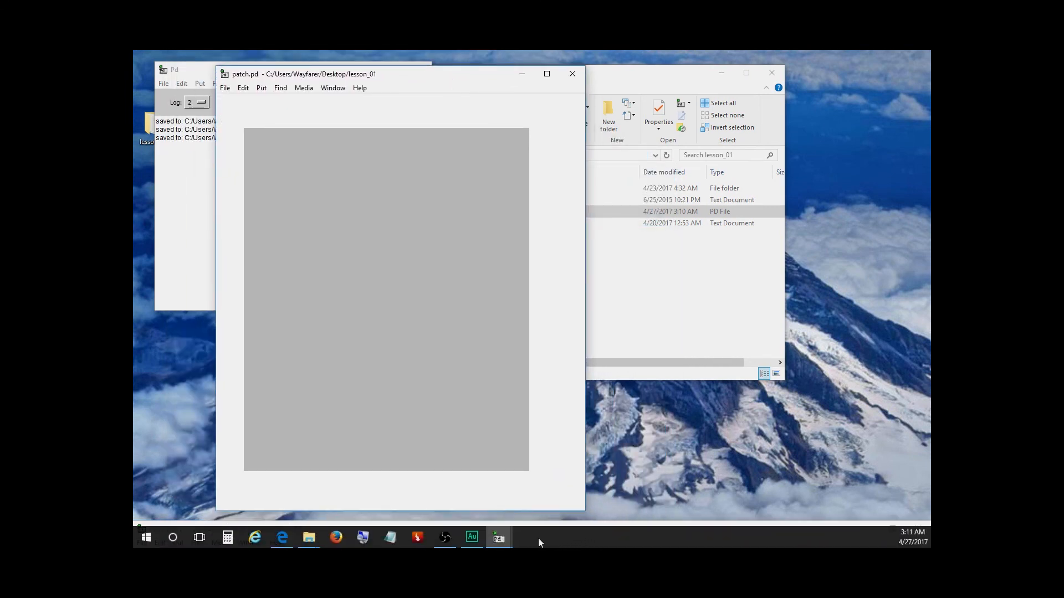
{"action": "left_click", "coordinate": [499, 540]}
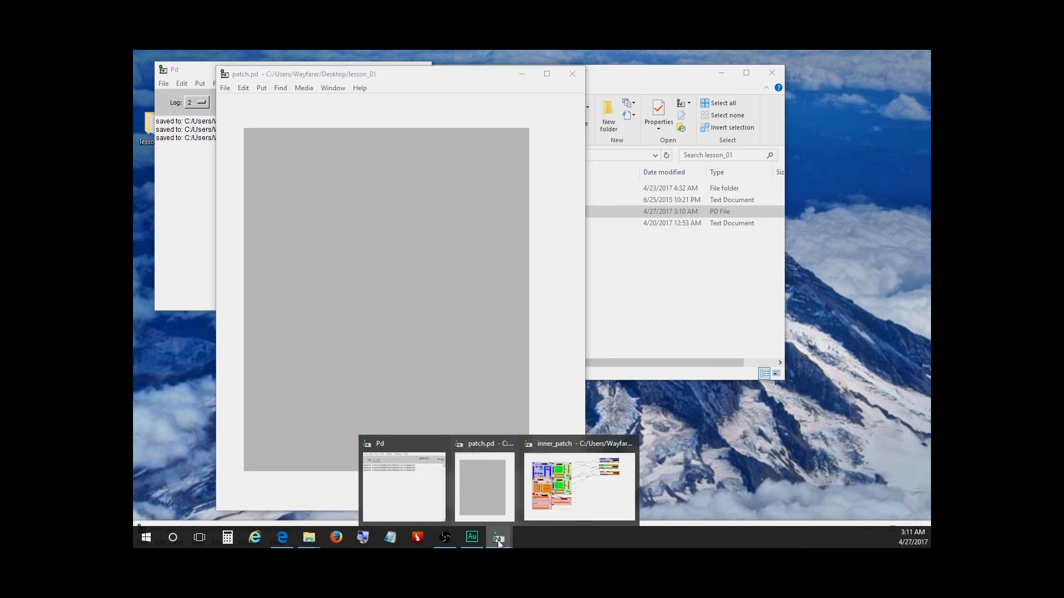
{"action": "left_click", "coordinate": [566, 515]}
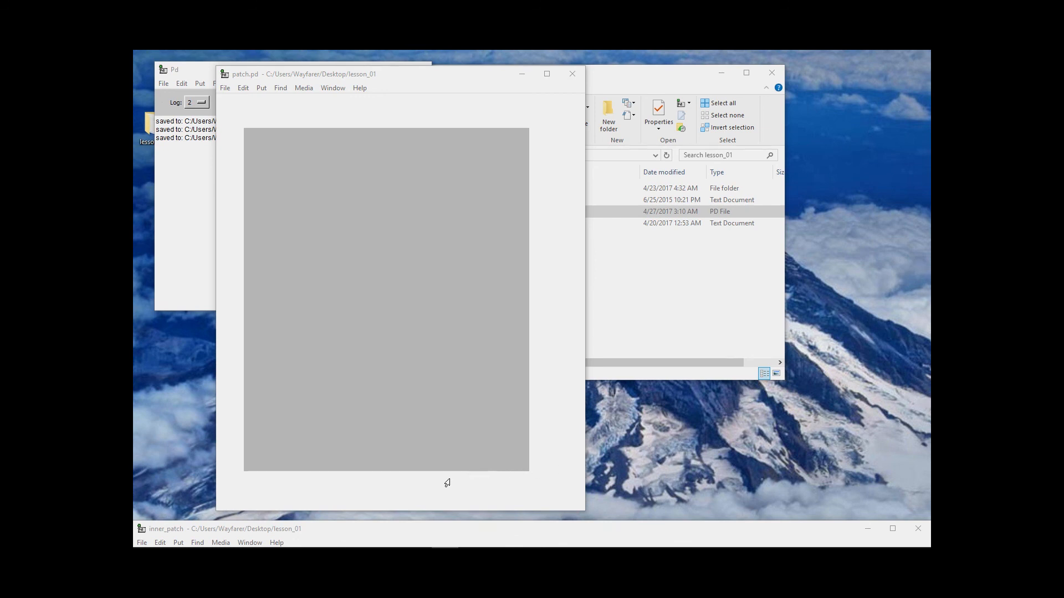
{"action": "left_click_drag", "start_coordinate": [599, 535], "coordinate": [599, 64]}
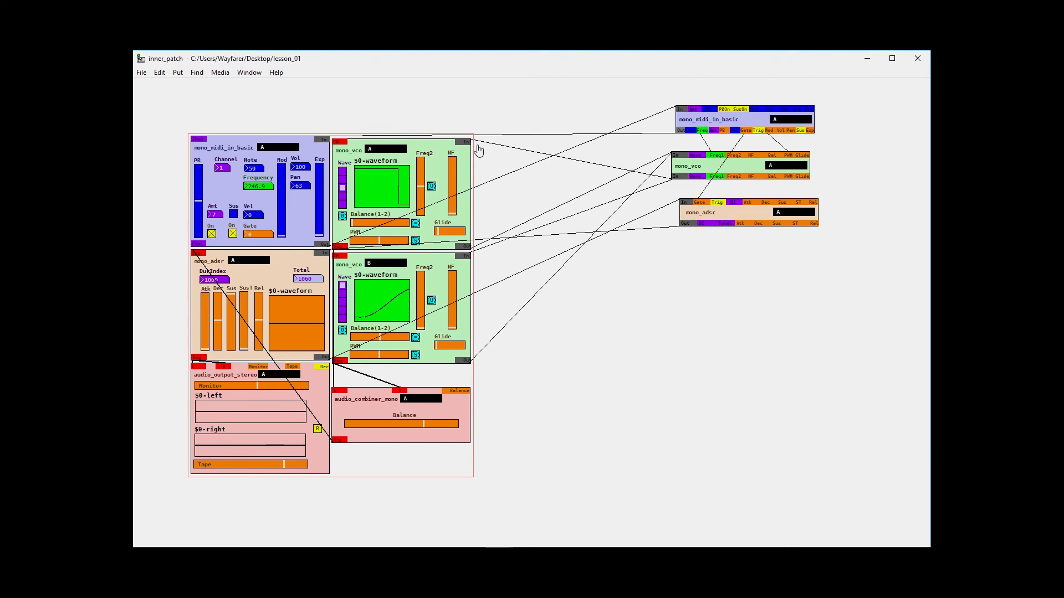
{"action": "mouse_move", "coordinate": [480, 63]}
{"action": "left_mouse_down"}
{"action": "mouse_move", "coordinate": [494, 78]}
{"action": "mouse_move", "coordinate": [483, 76]}
{"action": "left_mouse_up"}
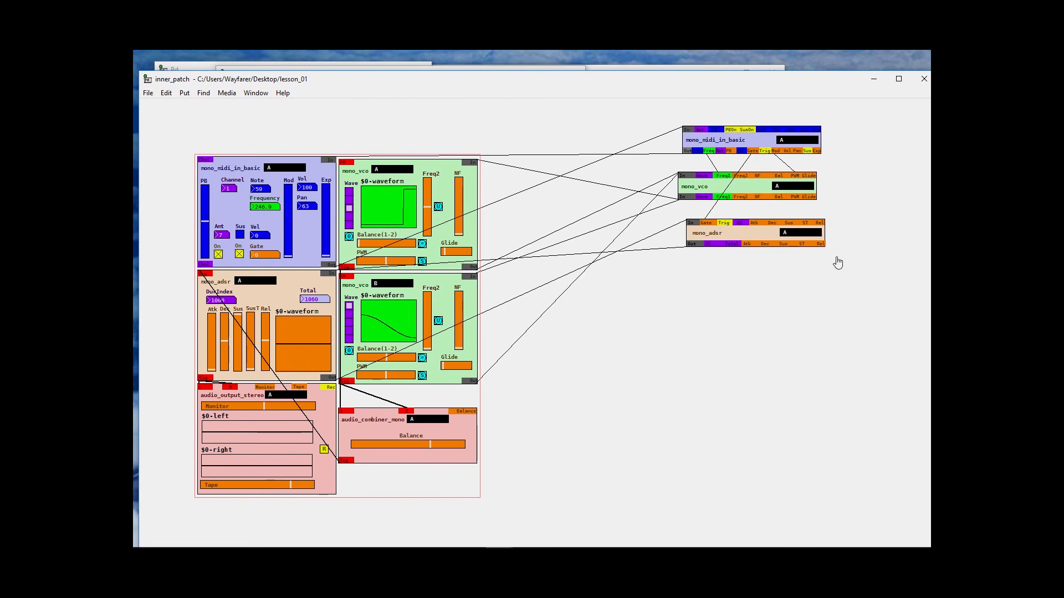
- Move the three small patchbay modules together closer to the framed module panels, then save and close the subpatch
{"action": "left_click_drag", "start_coordinate": [869, 135], "coordinate": [706, 292]}
{"action": "left_click_drag", "start_coordinate": [748, 139], "coordinate": [585, 249]}
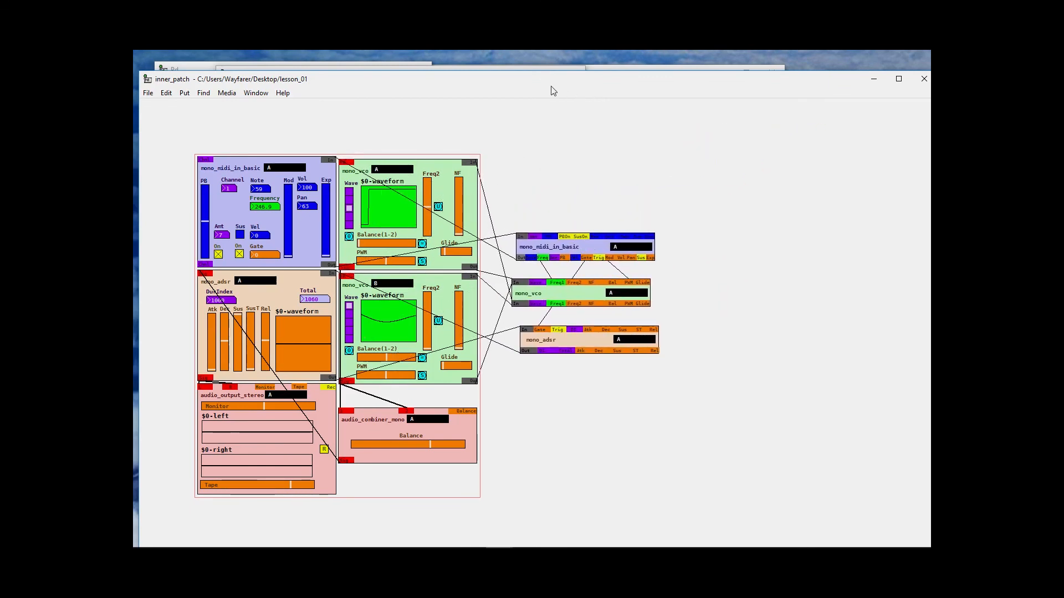
{"action": "key", "text": "ctrl+w"}
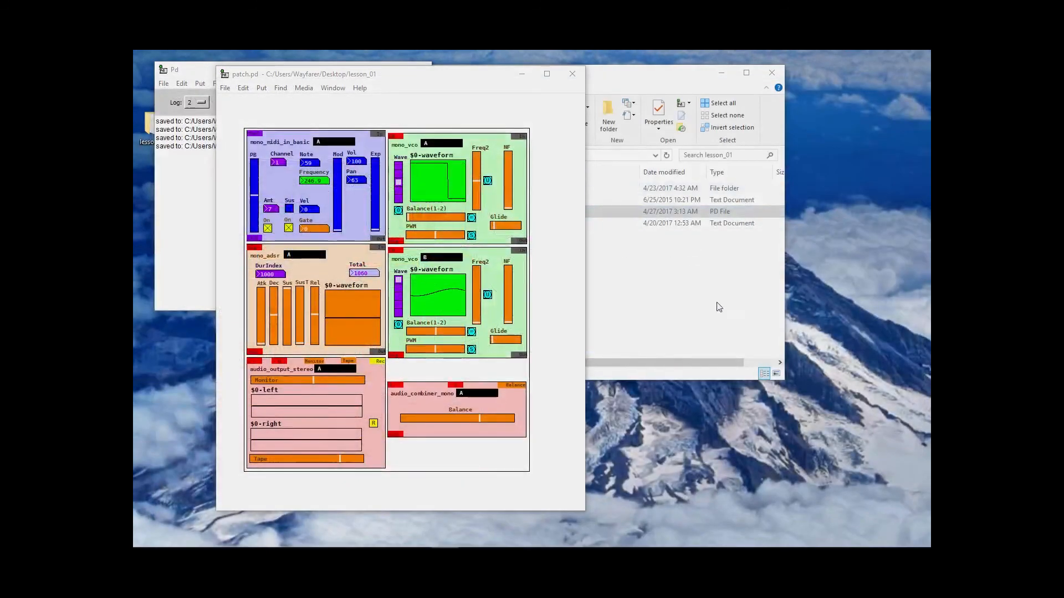
- Switch to File Explorer to view the module files in the rack folder, and return to Pure Data to save patch.pd
{"action": "left_click", "coordinate": [644, 333]}
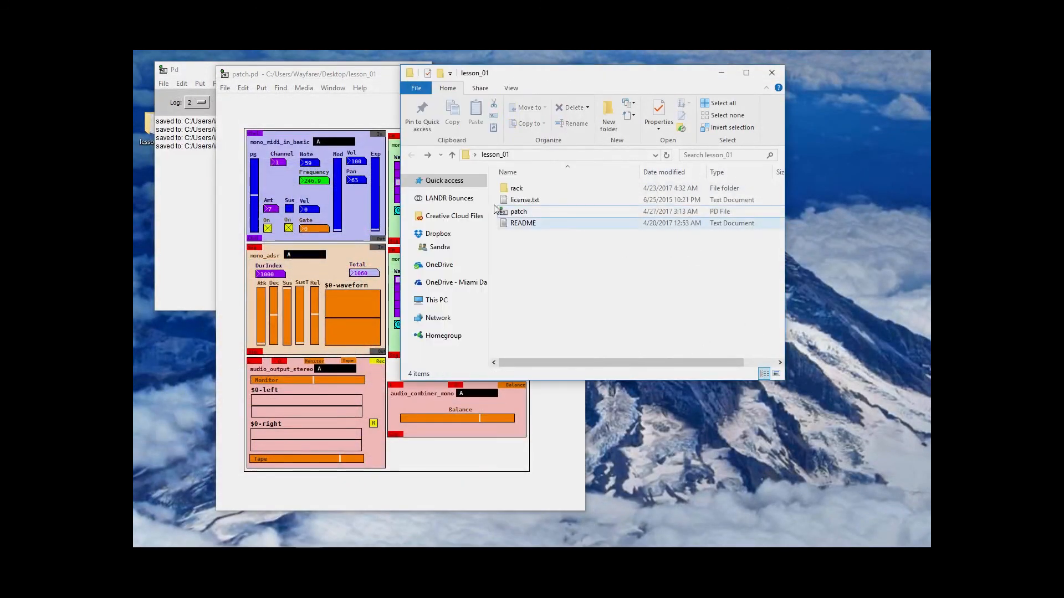
{"action": "double_click", "coordinate": [526, 192]}
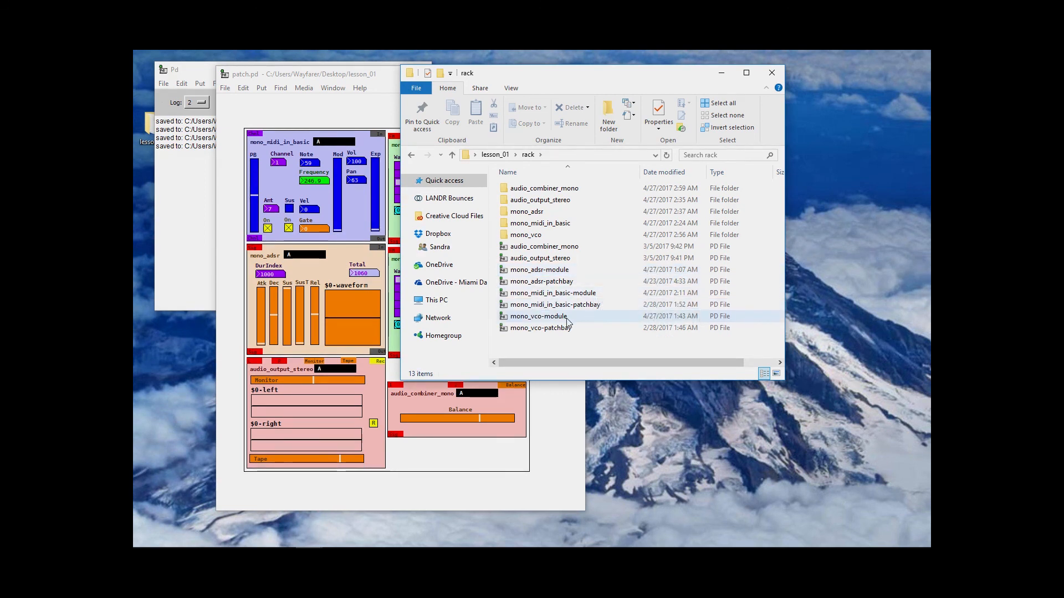
{"action": "left_click", "coordinate": [226, 301]}
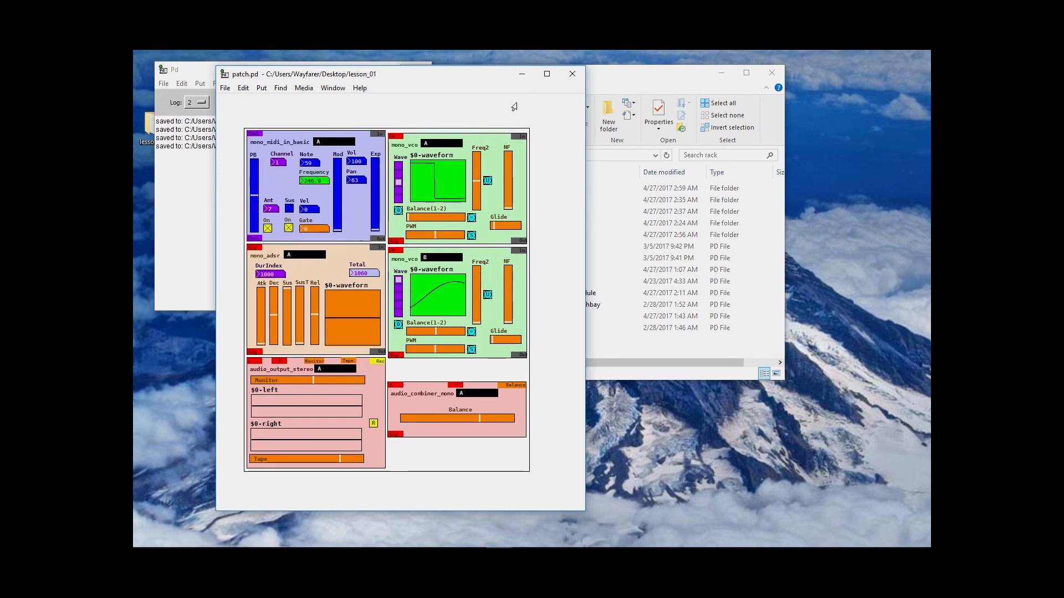
{"action": "key", "text": "ctrl+s"}
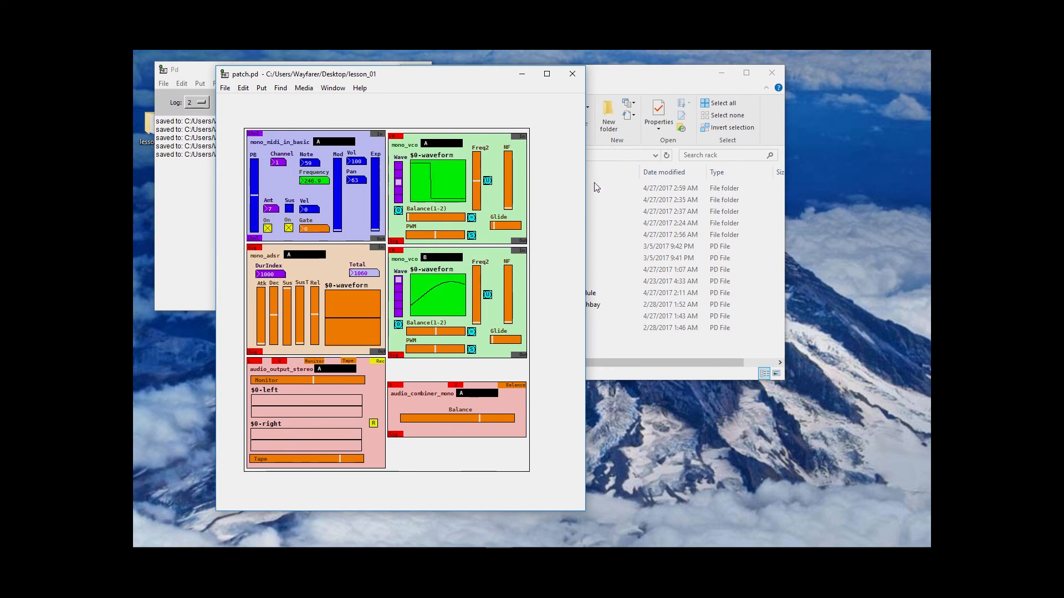